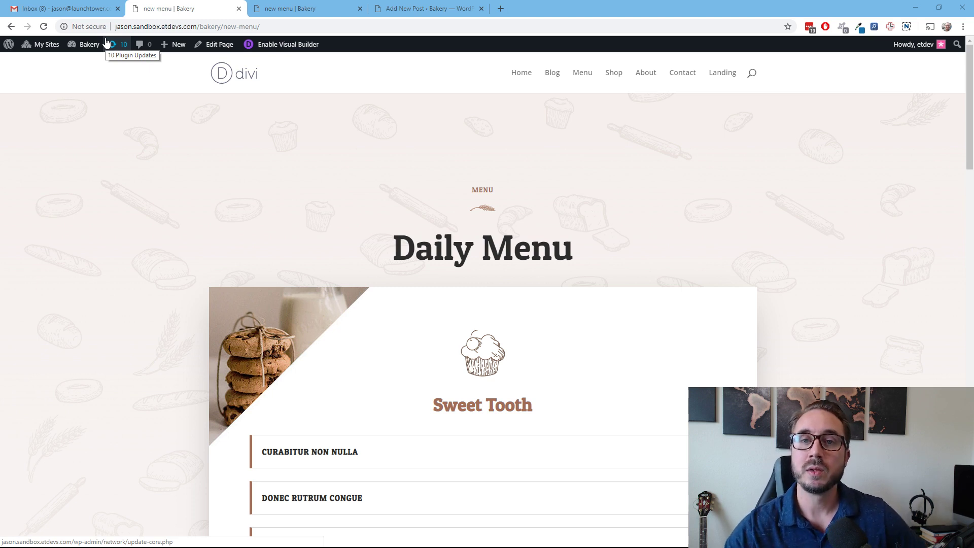
Examine the Daily Menu page's Sweet Tooth section and its list of collapsed menu items.
{"action": "scroll", "coordinate": [127, 204], "scroll_direction": "down", "scroll_amount": 1}
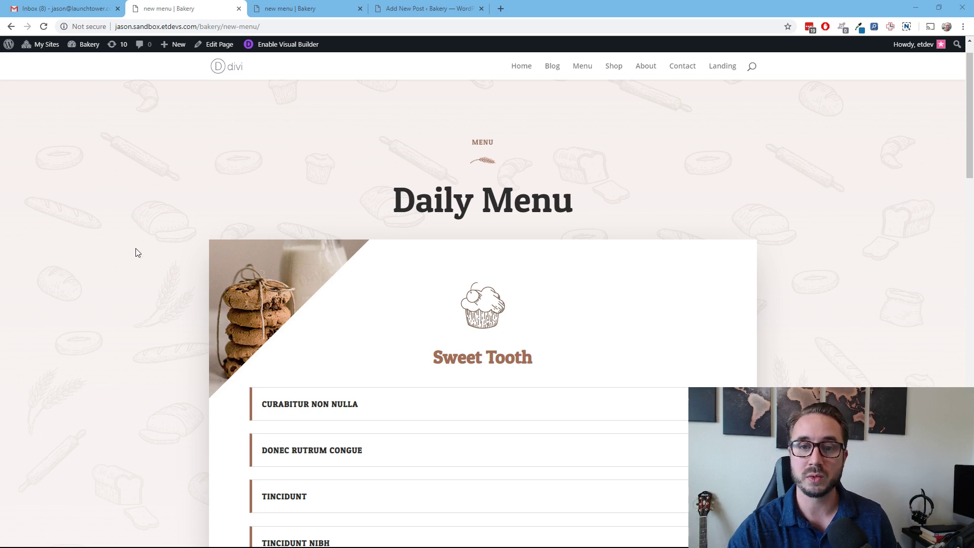
{"action": "scroll", "coordinate": [135, 252], "scroll_direction": "down", "scroll_amount": 2}
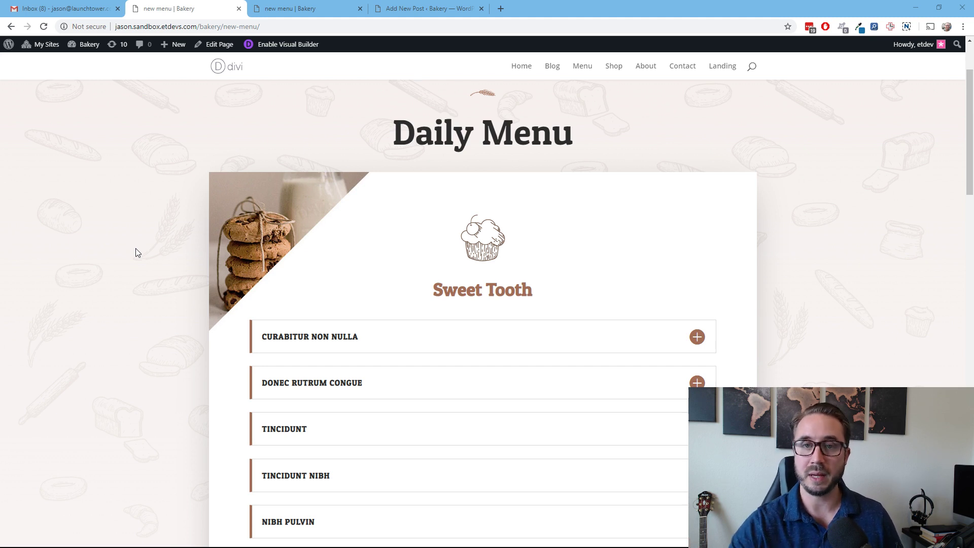
{"action": "scroll", "coordinate": [136, 248], "scroll_direction": "down", "scroll_amount": 2}
{"action": "scroll", "coordinate": [136, 248], "scroll_direction": "up", "scroll_amount": 1}
{"action": "scroll", "coordinate": [136, 248], "scroll_direction": "down", "scroll_amount": 2}
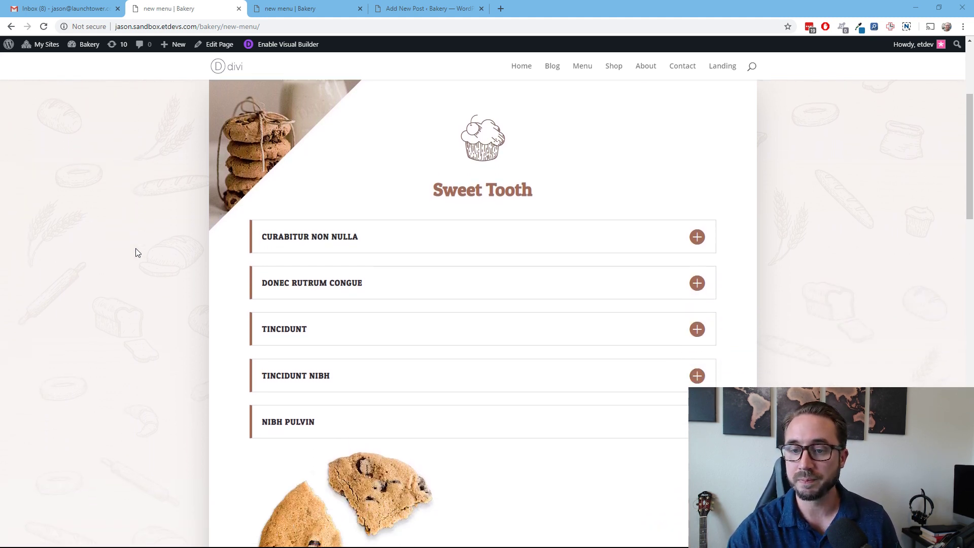
{"action": "scroll", "coordinate": [135, 251], "scroll_direction": "up", "scroll_amount": 1}
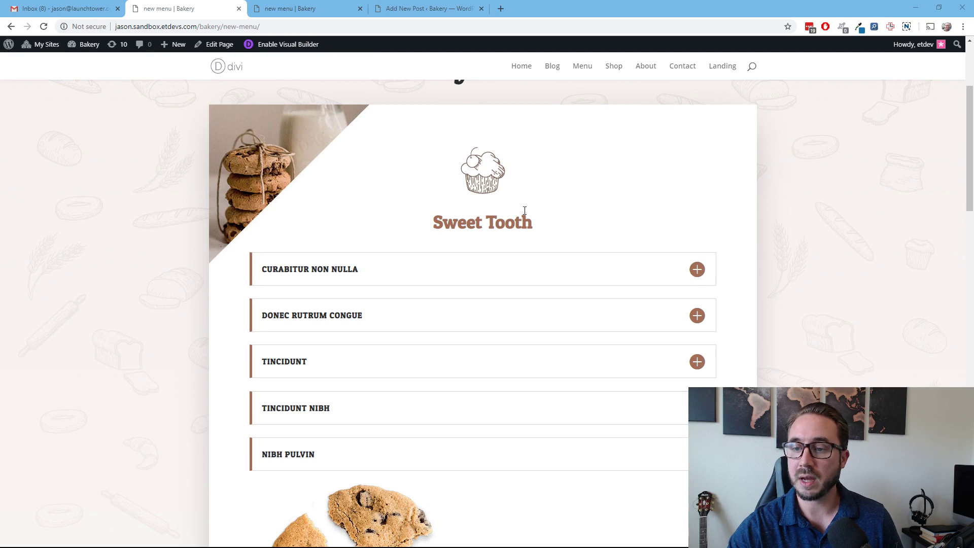
{"action": "scroll", "coordinate": [524, 210], "scroll_direction": "down", "scroll_amount": 1}
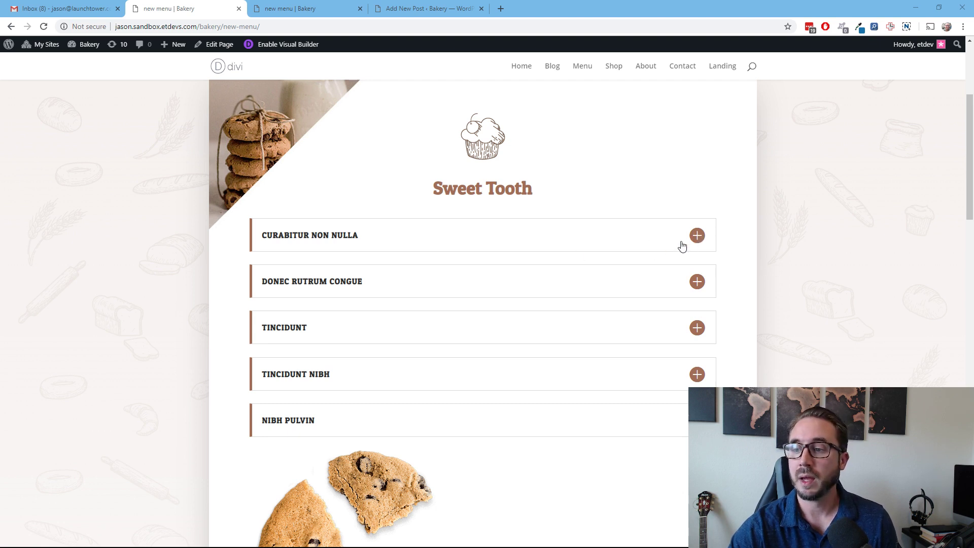
Expand the Curabitur Non Nulla item, preview its first gallery image enlarged, and close the preview.
{"action": "left_click", "coordinate": [697, 236]}
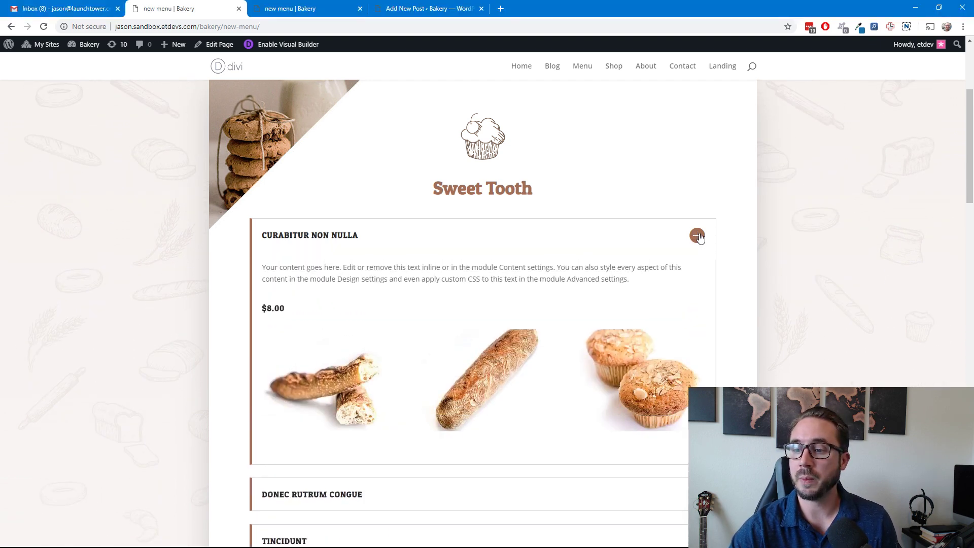
{"action": "scroll", "coordinate": [650, 207], "scroll_direction": "down", "scroll_amount": 1}
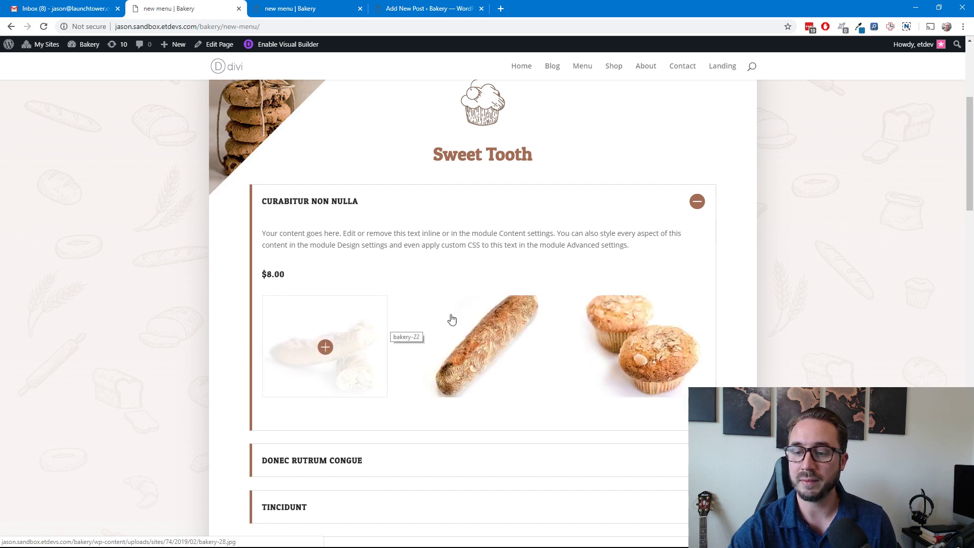
{"action": "left_click", "coordinate": [342, 344]}
{"action": "left_click", "coordinate": [568, 190]}
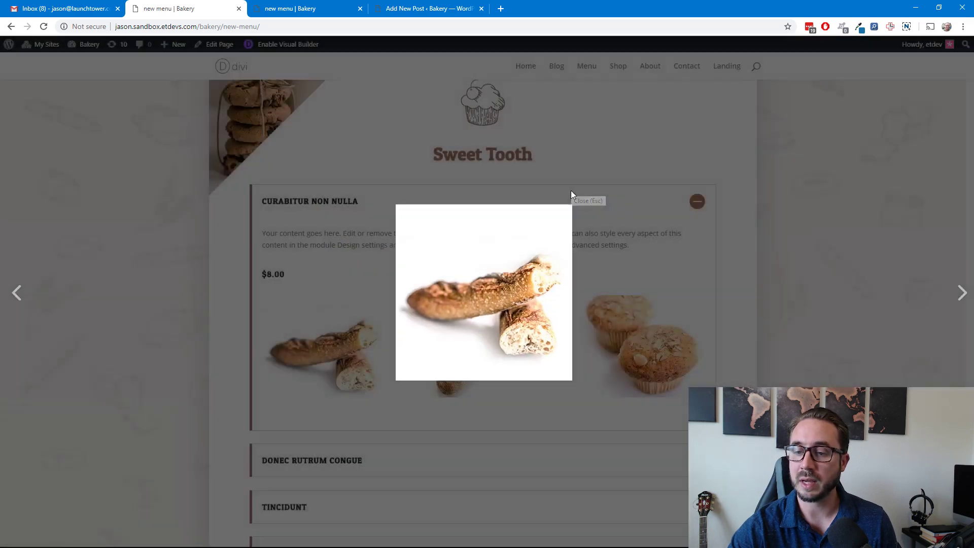
Review the description, price and images of the expanded Curabitur Non Nulla item, and collapse it.
{"action": "scroll", "coordinate": [582, 208], "scroll_direction": "down", "scroll_amount": 1}
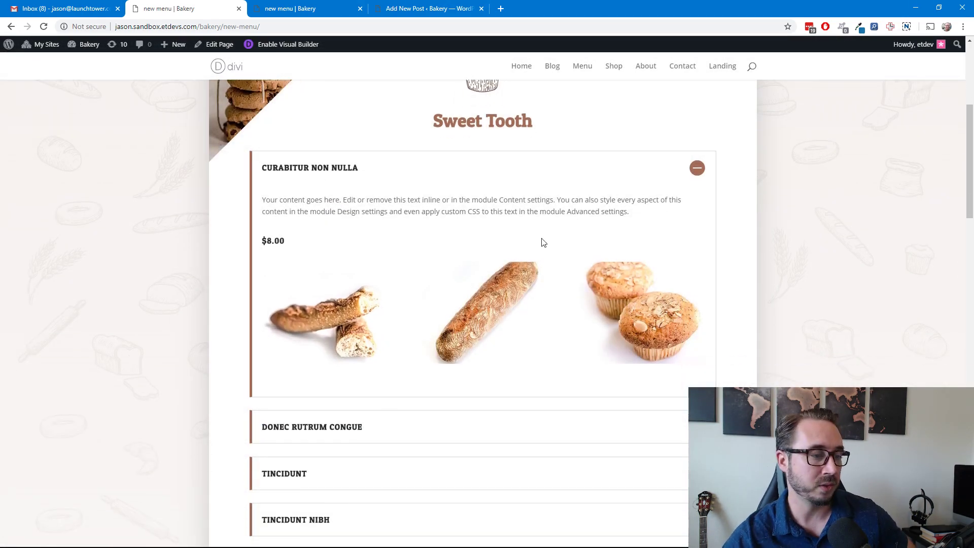
{"action": "scroll", "coordinate": [540, 242], "scroll_direction": "down", "scroll_amount": 1}
{"action": "scroll", "coordinate": [543, 242], "scroll_direction": "up", "scroll_amount": 2}
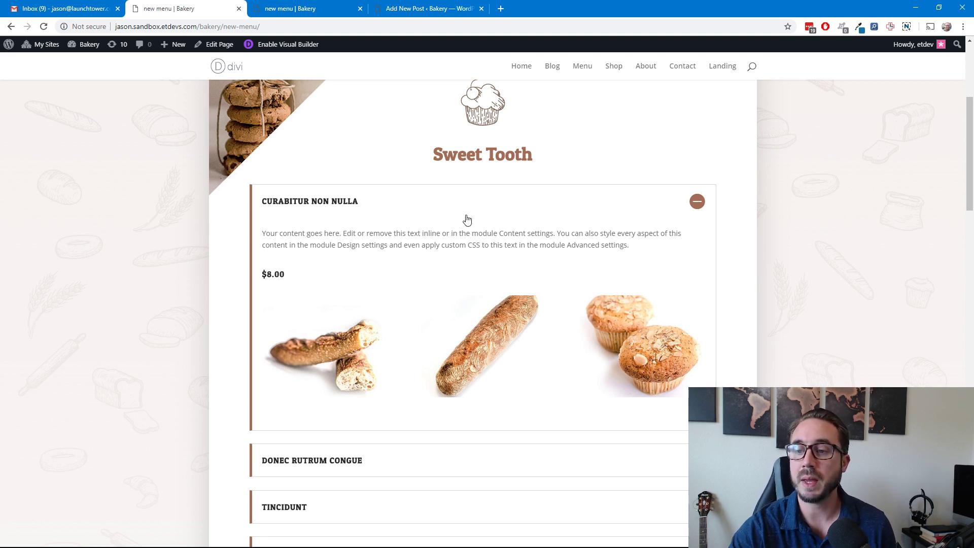
{"action": "left_click", "coordinate": [479, 208]}
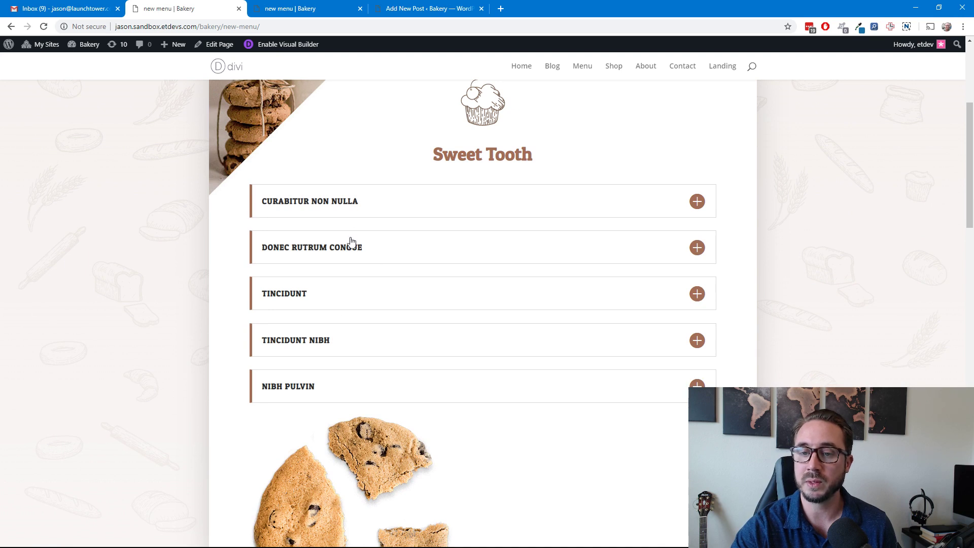
Expand the Tincidunt menu item to check its content, and collapse it again.
{"action": "scroll", "coordinate": [320, 269], "scroll_direction": "down", "scroll_amount": 1}
{"action": "left_click", "coordinate": [303, 264]}
{"action": "scroll", "coordinate": [347, 280], "scroll_direction": "down", "scroll_amount": 2}
{"action": "scroll", "coordinate": [346, 278], "scroll_direction": "up", "scroll_amount": 2}
{"action": "left_click", "coordinate": [316, 266]}
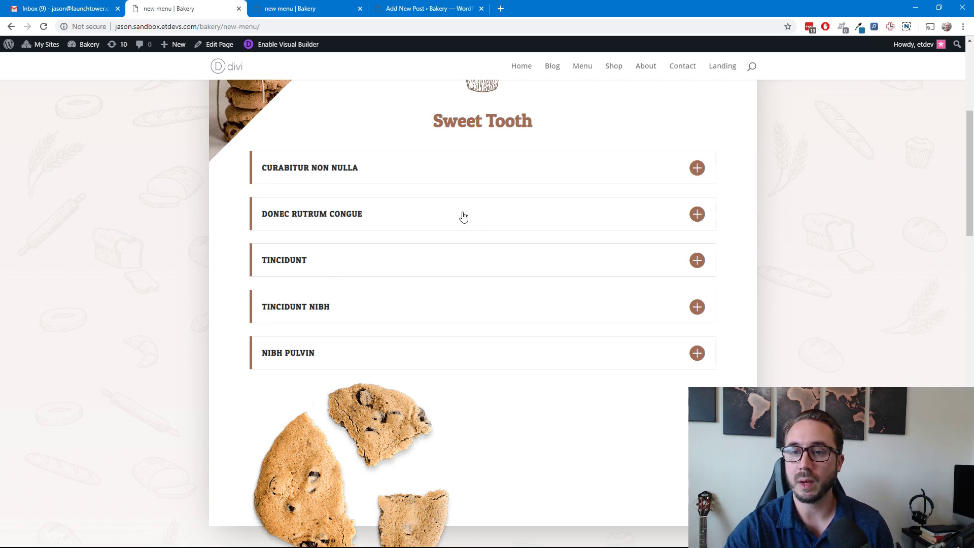
Take the browser window out of full size and narrow it to phone width to preview the mobile layout.
{"action": "left_click_drag", "start_coordinate": [724, 19], "coordinate": [604, 62]}
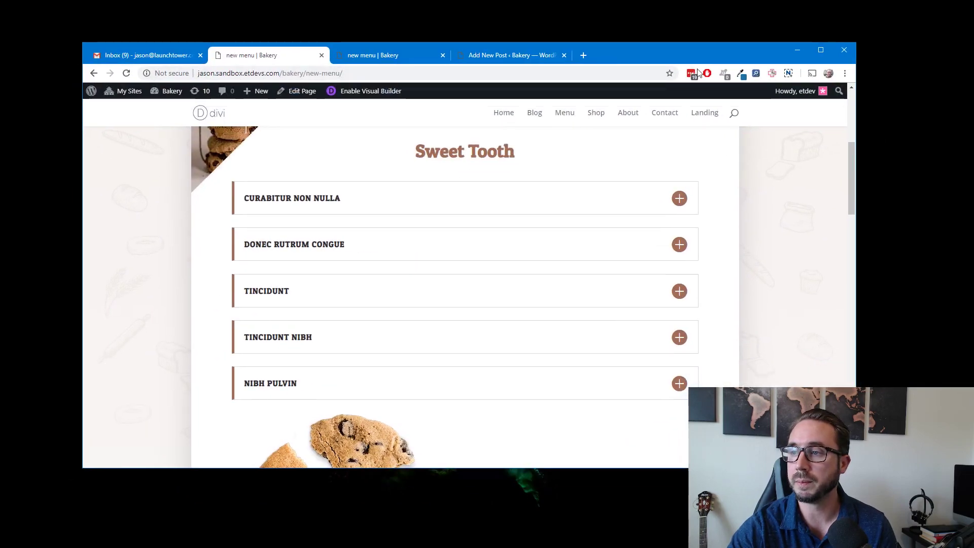
{"action": "left_click_drag", "start_coordinate": [718, 45], "coordinate": [719, 2]}
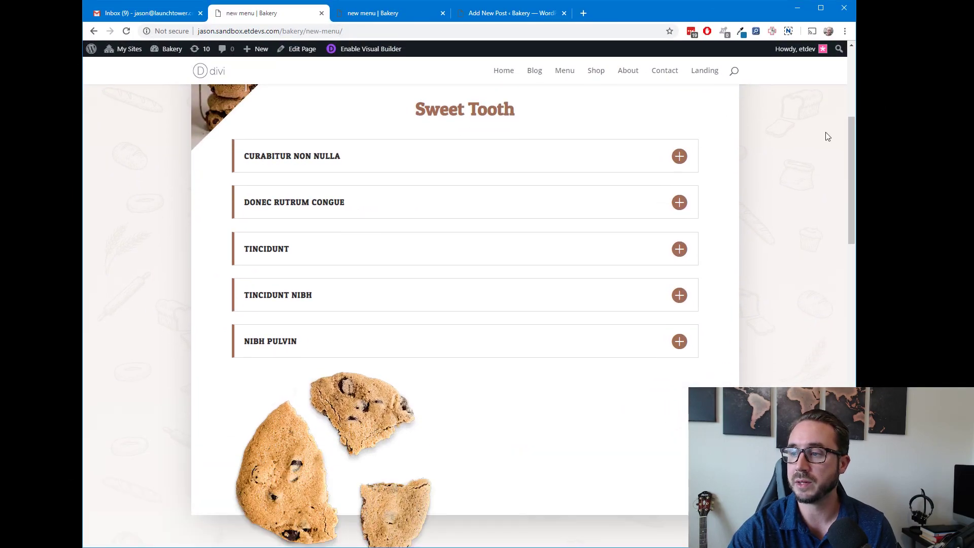
{"action": "left_click_drag", "start_coordinate": [854, 183], "coordinate": [394, 183]}
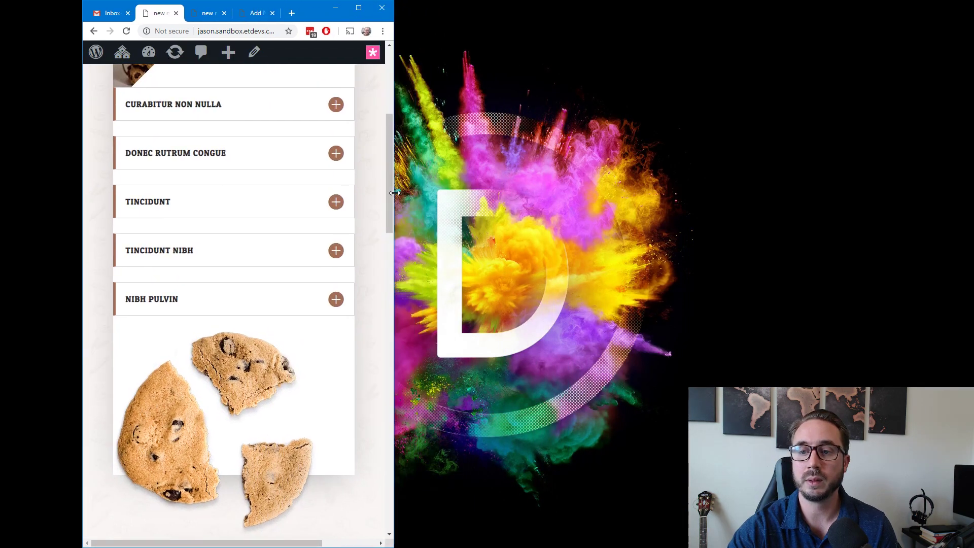
Expand the Curabitur Non Nulla item in the narrow layout to check its content, and collapse it.
{"action": "scroll", "coordinate": [323, 350], "scroll_direction": "up", "scroll_amount": 2}
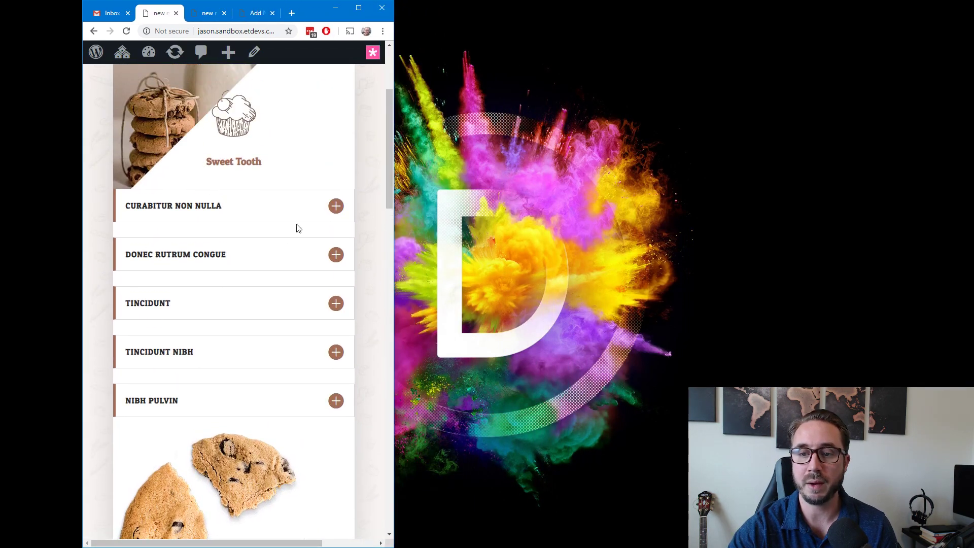
{"action": "scroll", "coordinate": [298, 244], "scroll_direction": "up", "scroll_amount": 1}
{"action": "left_click", "coordinate": [337, 248]}
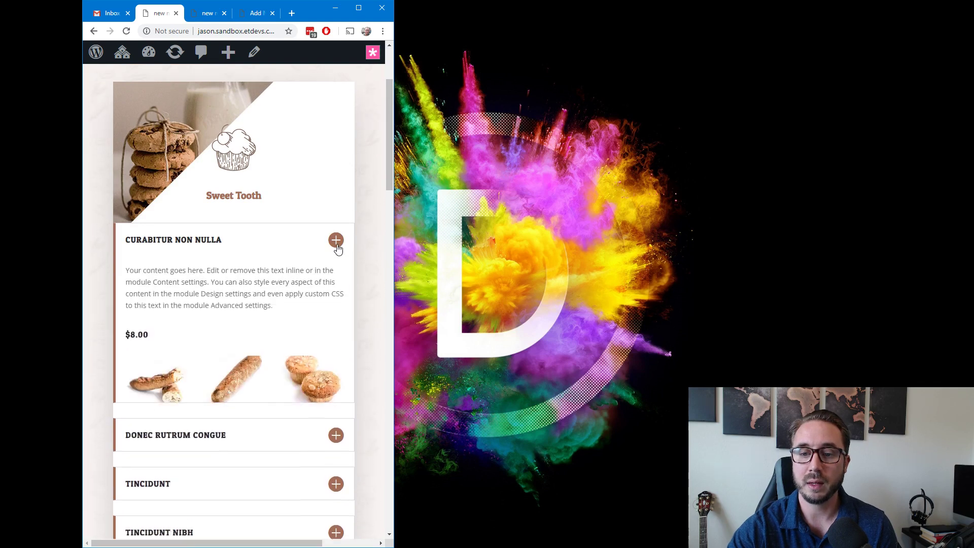
{"action": "scroll", "coordinate": [372, 214], "scroll_direction": "down", "scroll_amount": 1}
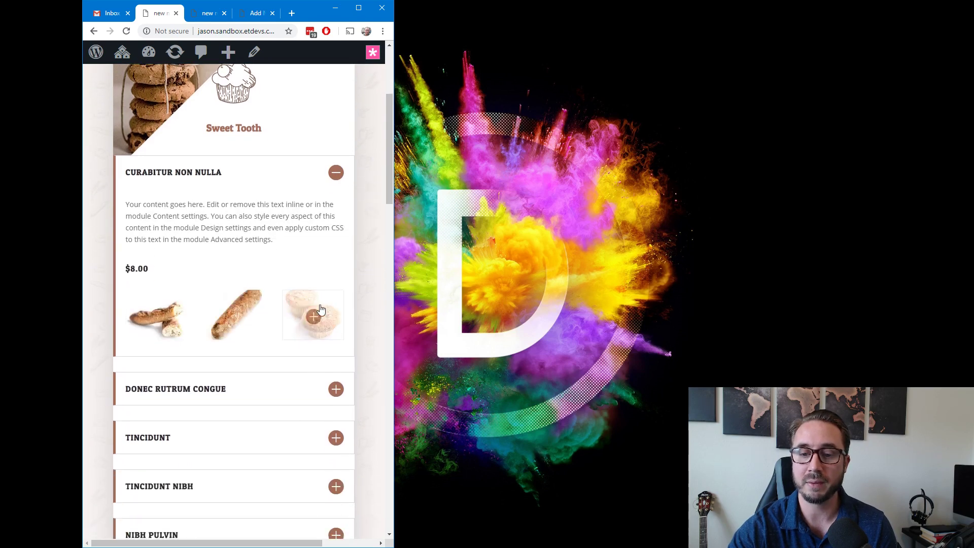
{"action": "left_click", "coordinate": [337, 178]}
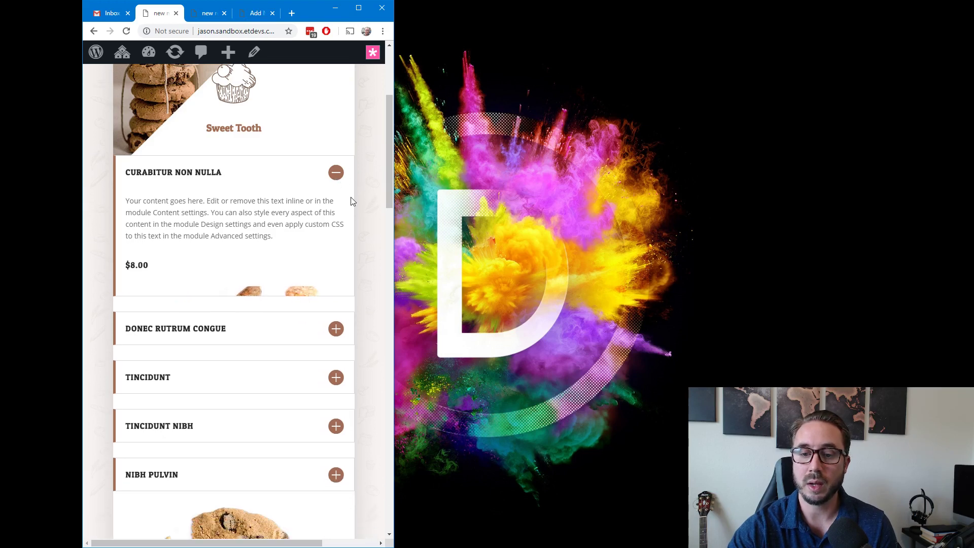
Reopen Curabitur Non Nulla in the mobile layout, enlarge and close its muffin image, and collapse the item.
{"action": "left_click", "coordinate": [336, 173]}
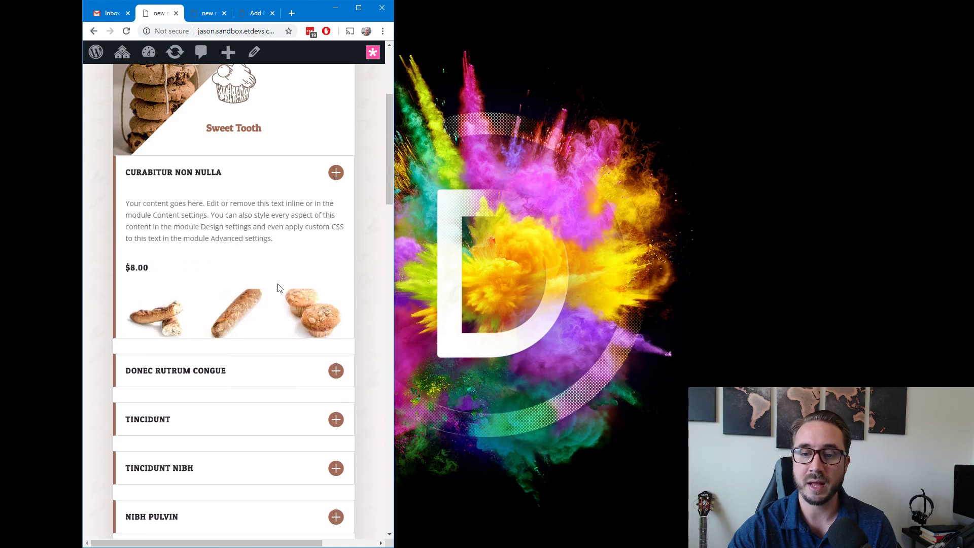
{"action": "left_click", "coordinate": [311, 313]}
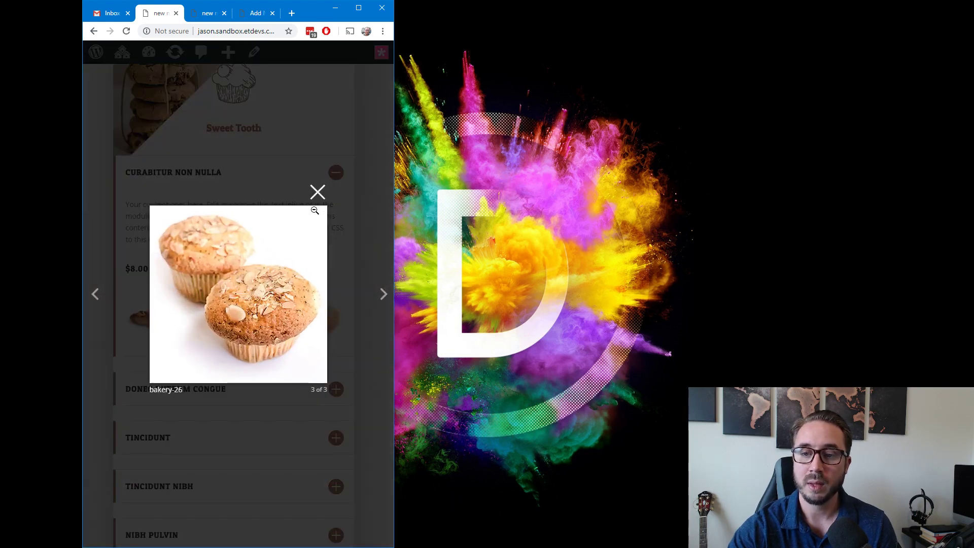
{"action": "left_click", "coordinate": [318, 191]}
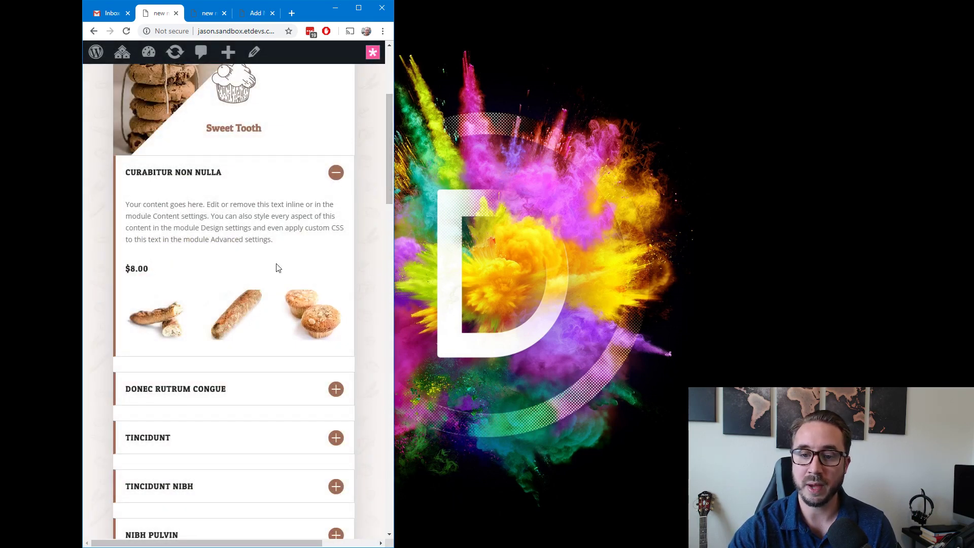
{"action": "left_click", "coordinate": [338, 178]}
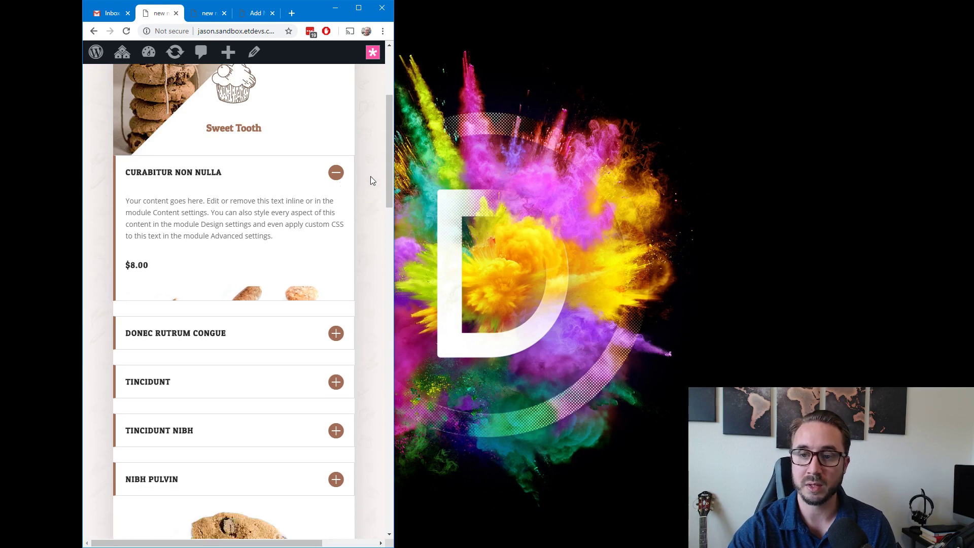
Widen and maximize the browser window, and return to the beginning of the Daily Menu page.
{"action": "left_click_drag", "start_coordinate": [396, 190], "coordinate": [723, 121]}
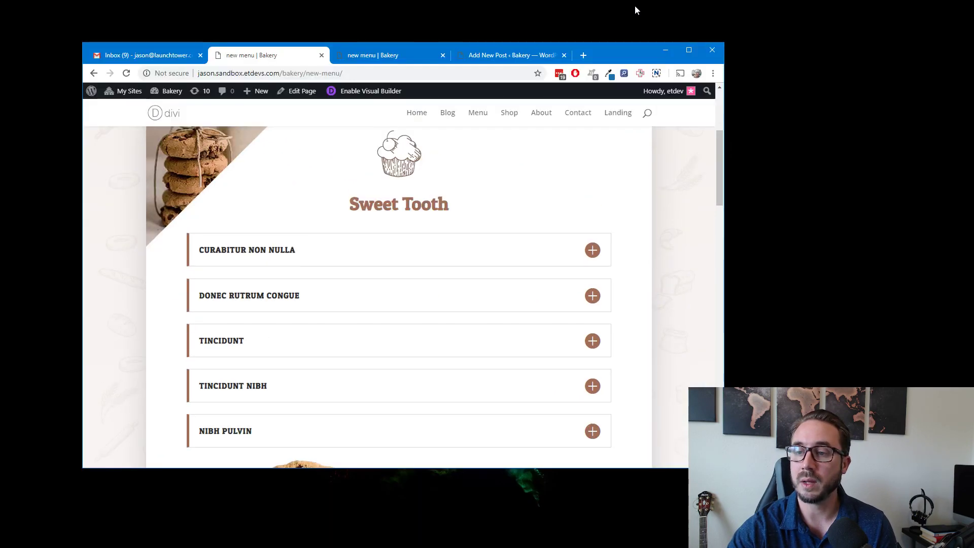
{"action": "double_click", "coordinate": [626, 48]}
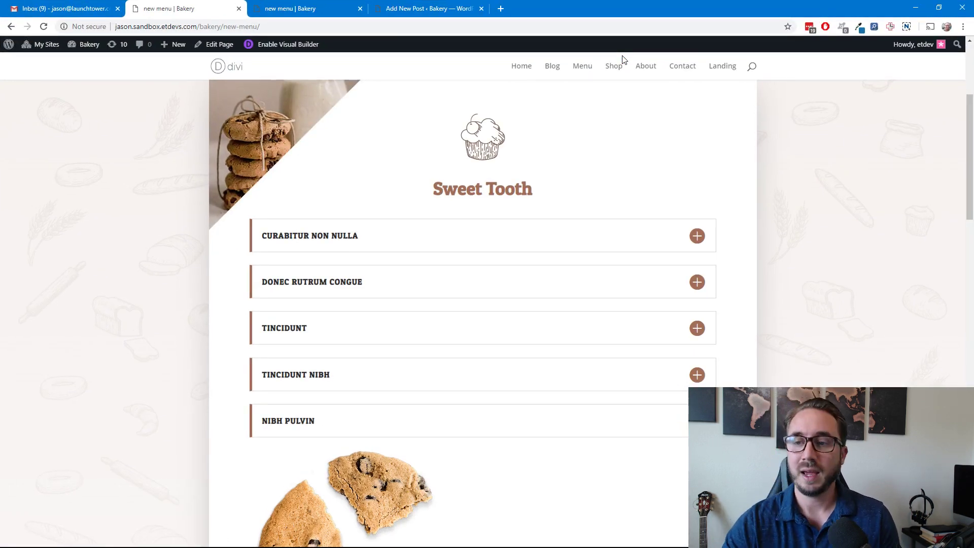
{"action": "scroll", "coordinate": [178, 239], "scroll_direction": "up", "scroll_amount": 2}
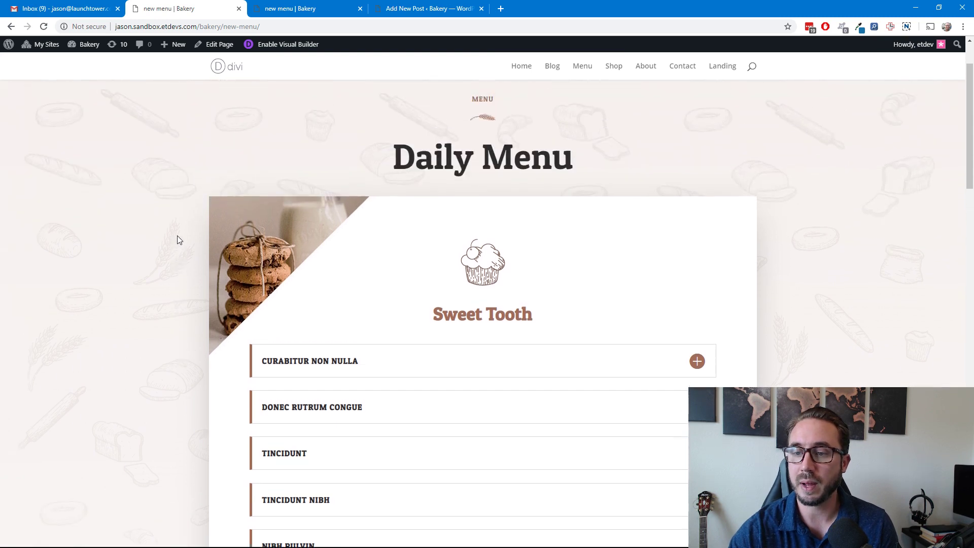
{"action": "scroll", "coordinate": [177, 236], "scroll_direction": "up", "scroll_amount": 2}
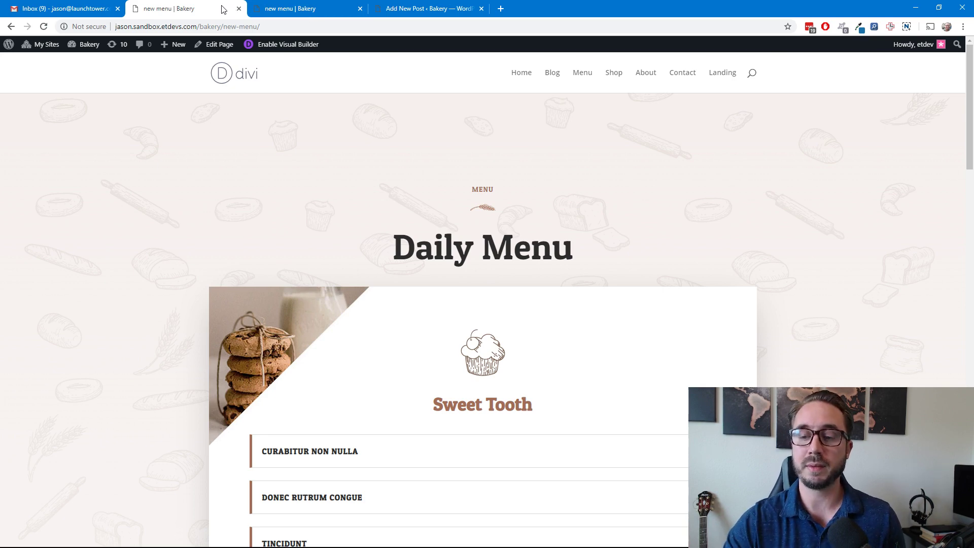
{"action": "left_click", "coordinate": [300, 9]}
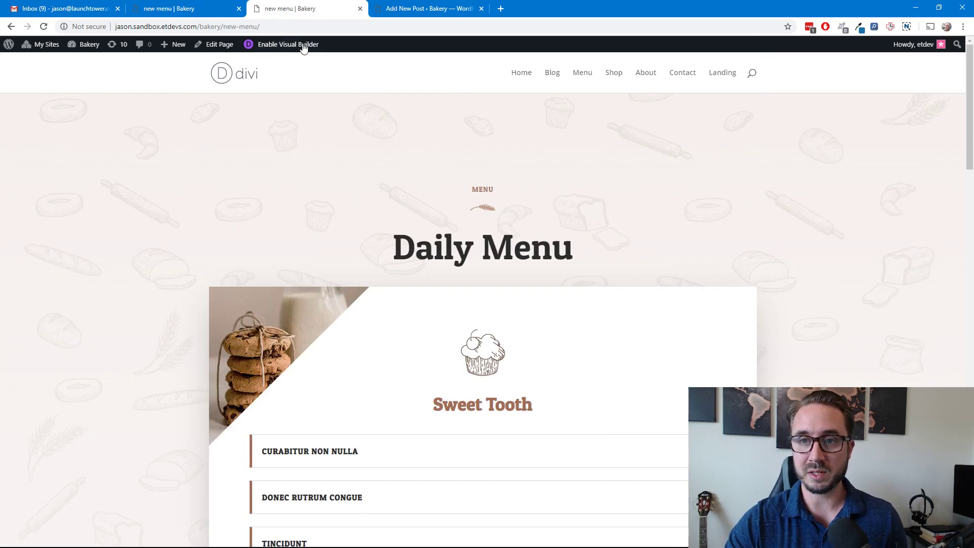
{"action": "left_click", "coordinate": [233, 10]}
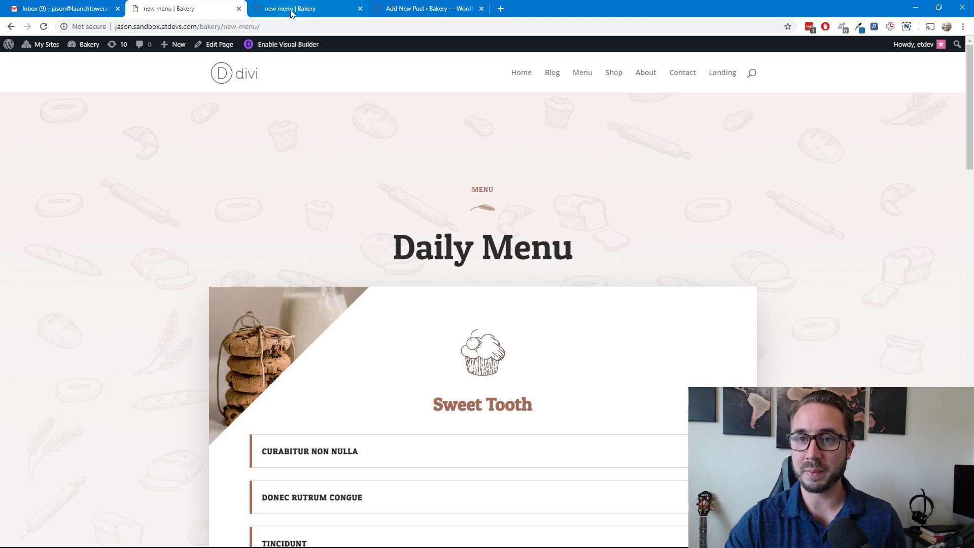
{"action": "left_click", "coordinate": [292, 11]}
{"action": "left_click", "coordinate": [207, 13]}
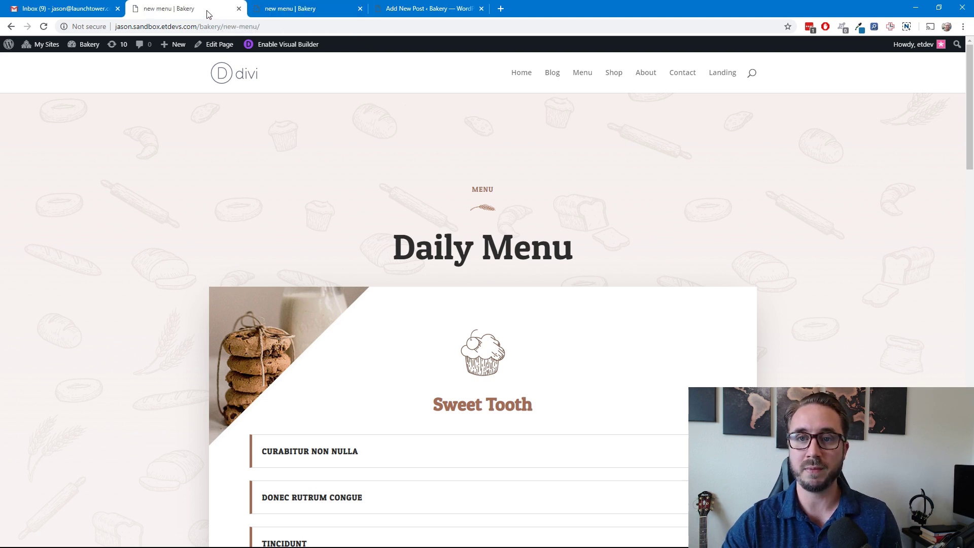
Close the email inbox page and open the Bakery site's WordPress dashboard.
{"action": "left_click", "coordinate": [117, 4]}
{"action": "left_click", "coordinate": [118, 8]}
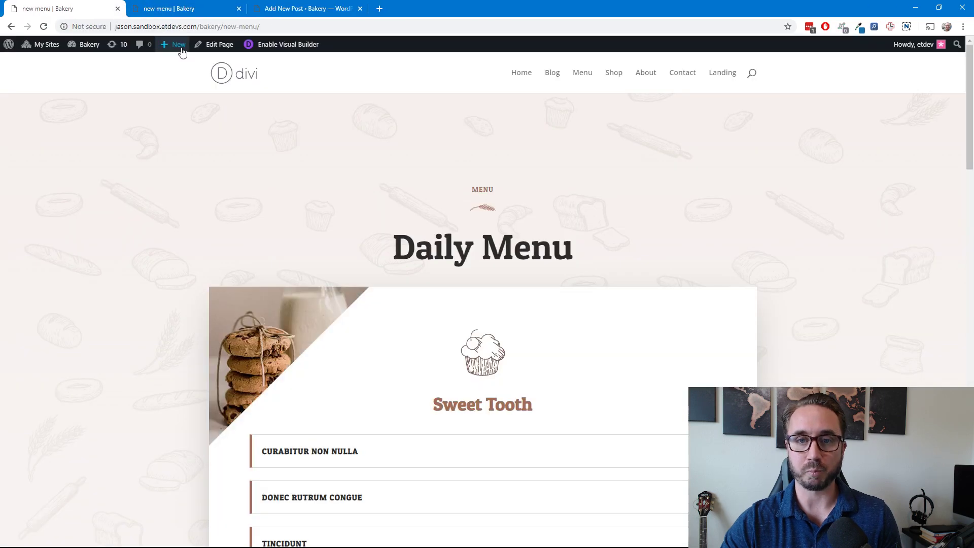
{"action": "mouse_move", "coordinate": [93, 51]}
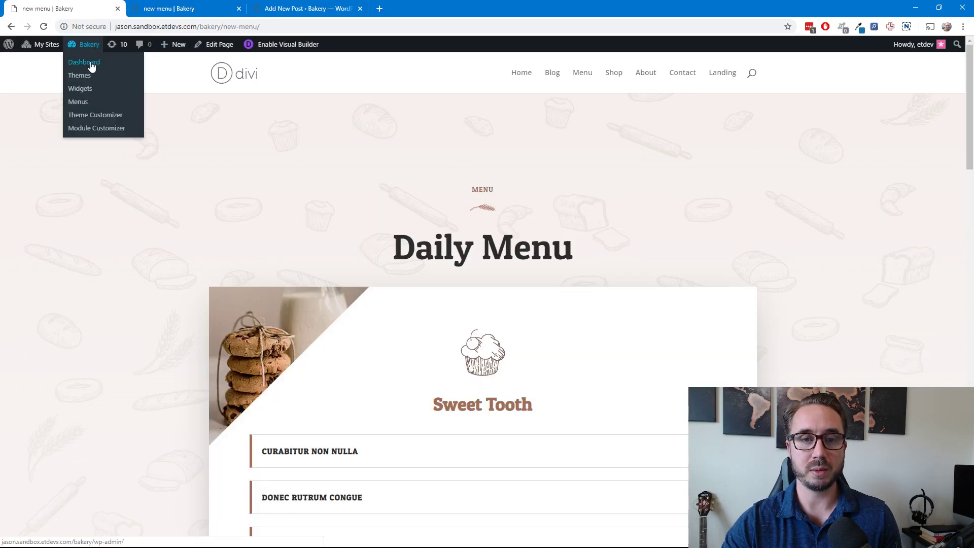
{"action": "left_click", "coordinate": [92, 66]}
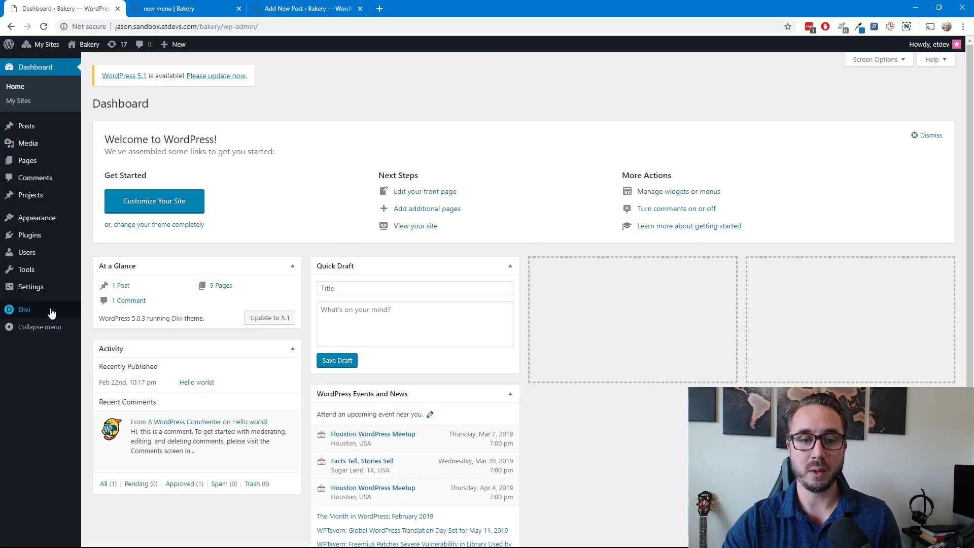
Open the Divi Theme Options and highlight the Enable Divi Gallery setting's label.
{"action": "mouse_move", "coordinate": [51, 311]}
{"action": "left_click", "coordinate": [100, 312]}
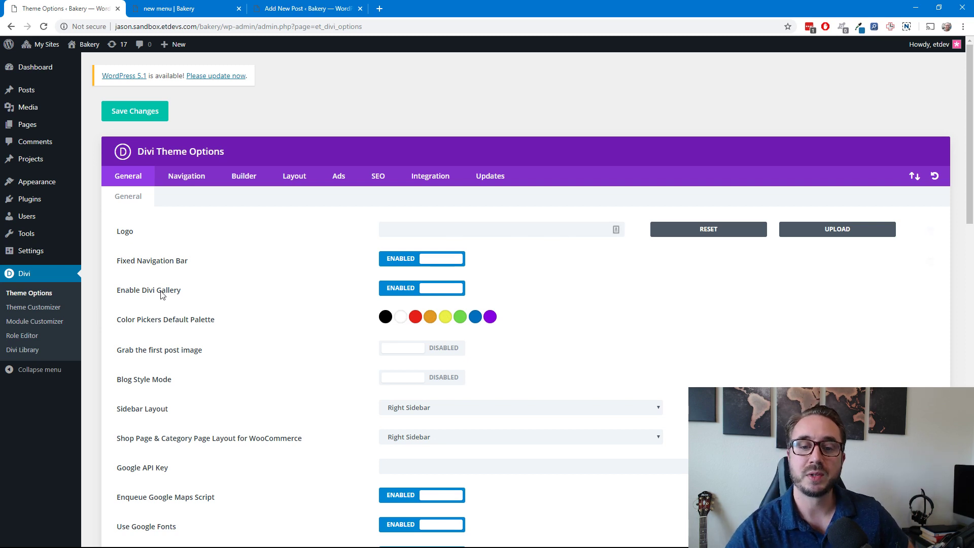
{"action": "left_click_drag", "start_coordinate": [199, 294], "coordinate": [103, 297]}
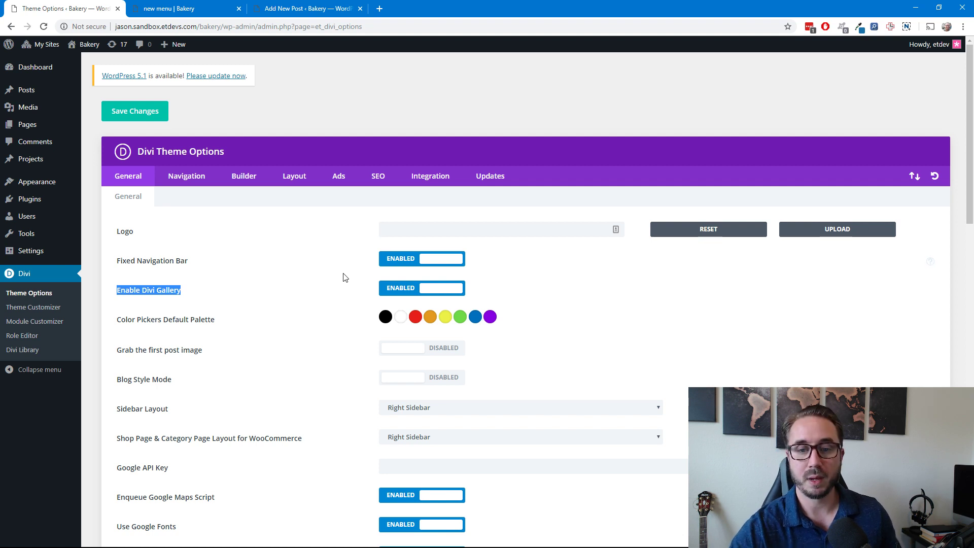
Switch the Enable Divi Gallery setting off and back on, and read its help description.
{"action": "left_click", "coordinate": [242, 289]}
{"action": "left_click", "coordinate": [460, 290]}
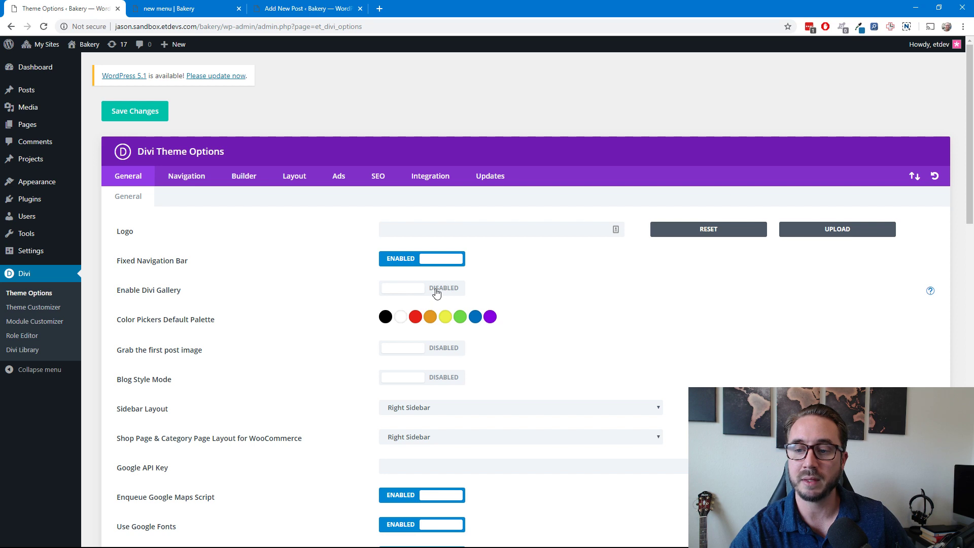
{"action": "left_click", "coordinate": [432, 290]}
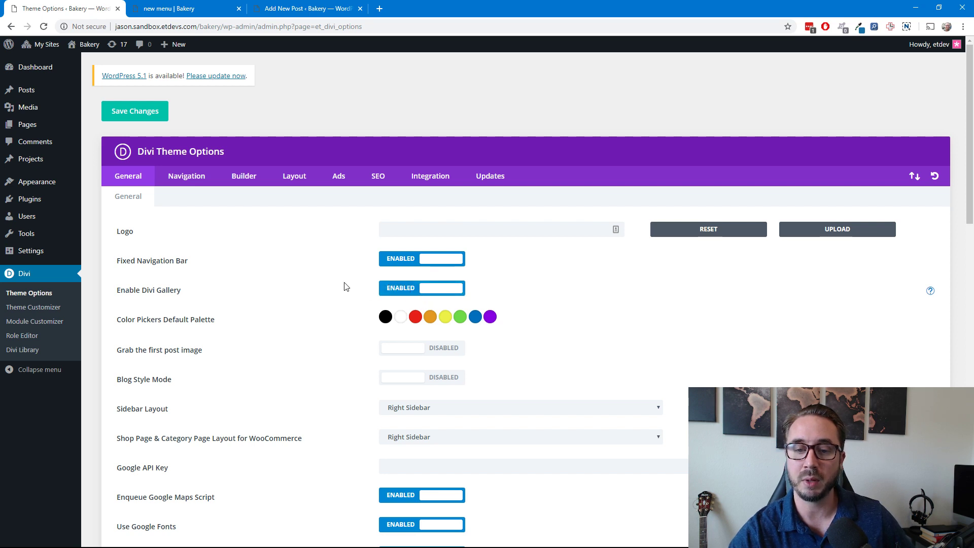
{"action": "left_click", "coordinate": [930, 293]}
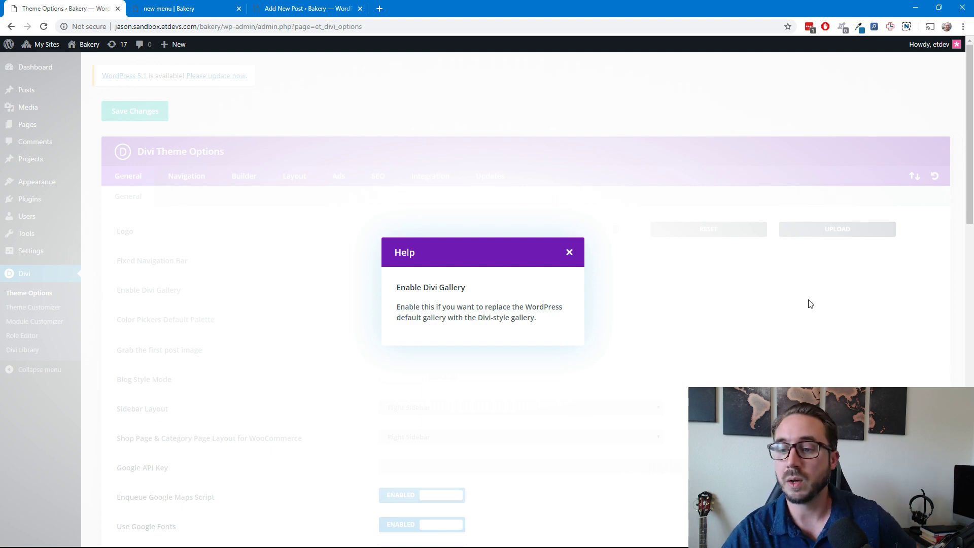
{"action": "left_click", "coordinate": [569, 252]}
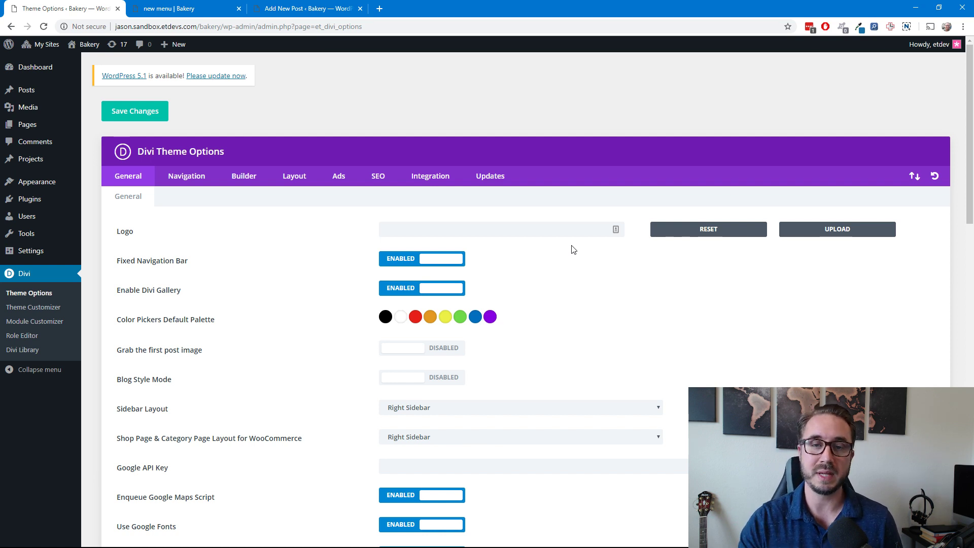
Look at the Daily Menu page again, and save the Divi Theme Options with Enable Divi Gallery enabled.
{"action": "left_click", "coordinate": [213, 13]}
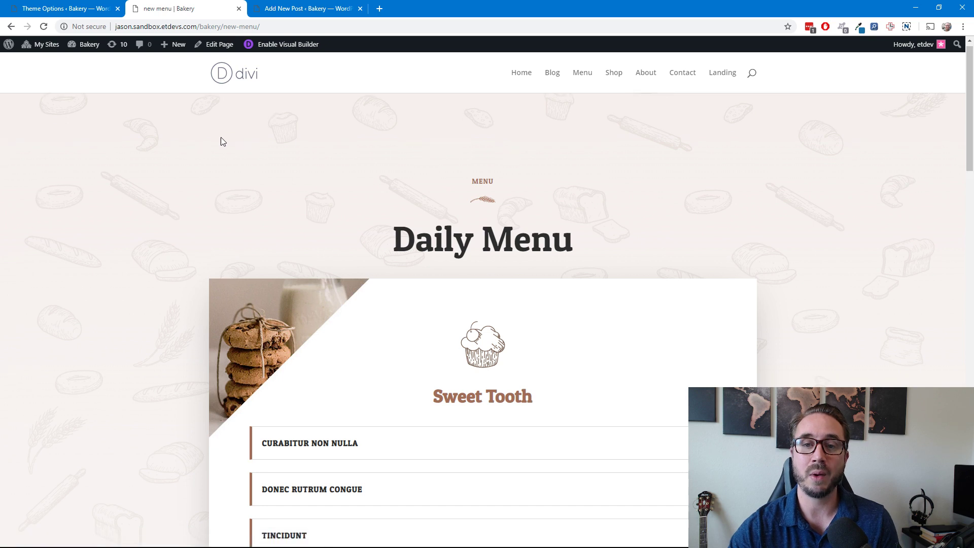
{"action": "scroll", "coordinate": [223, 141], "scroll_direction": "down", "scroll_amount": 1}
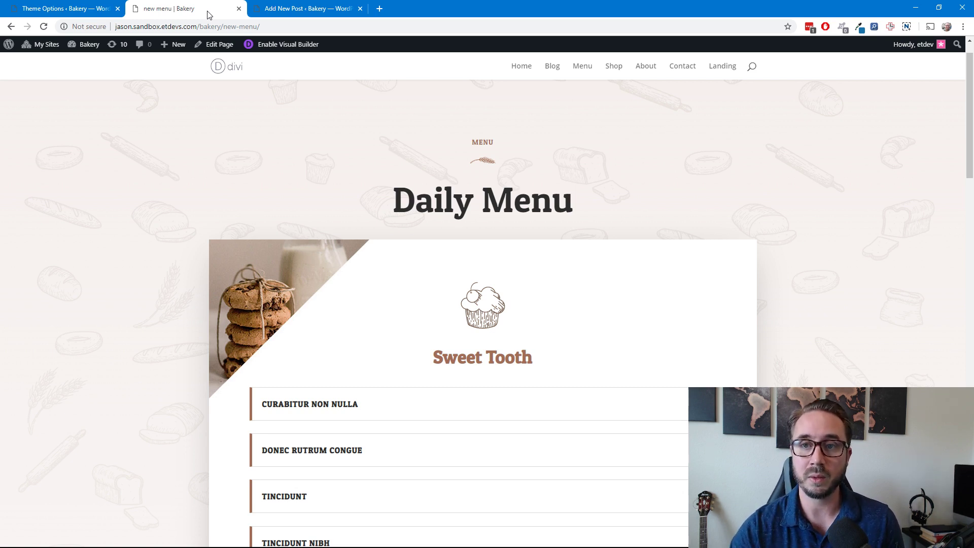
{"action": "left_click", "coordinate": [99, 12]}
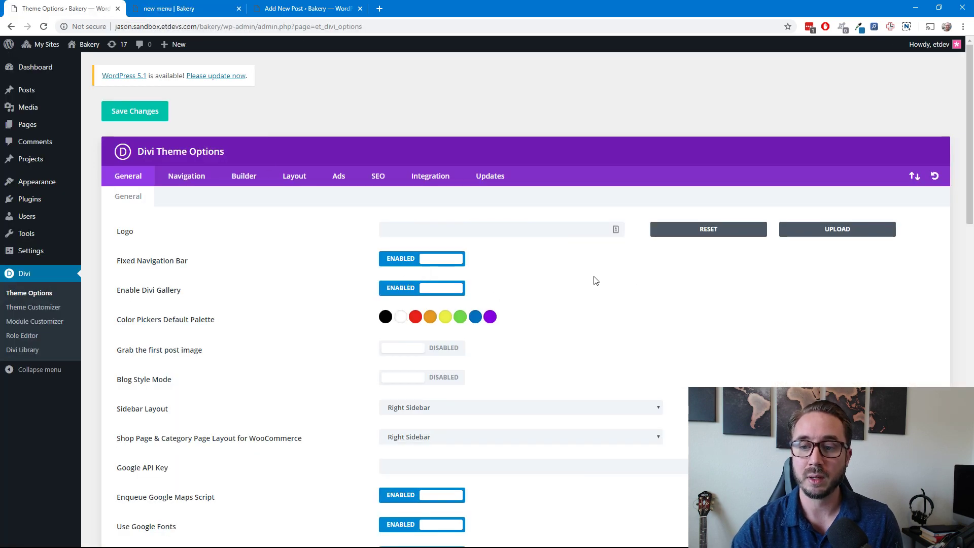
{"action": "left_click", "coordinate": [127, 113]}
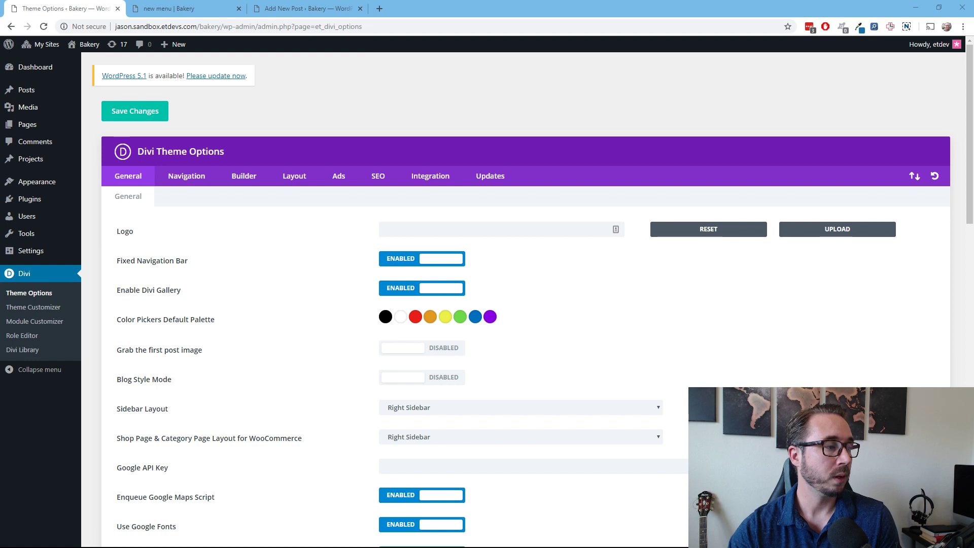
{"action": "left_click", "coordinate": [294, 94]}
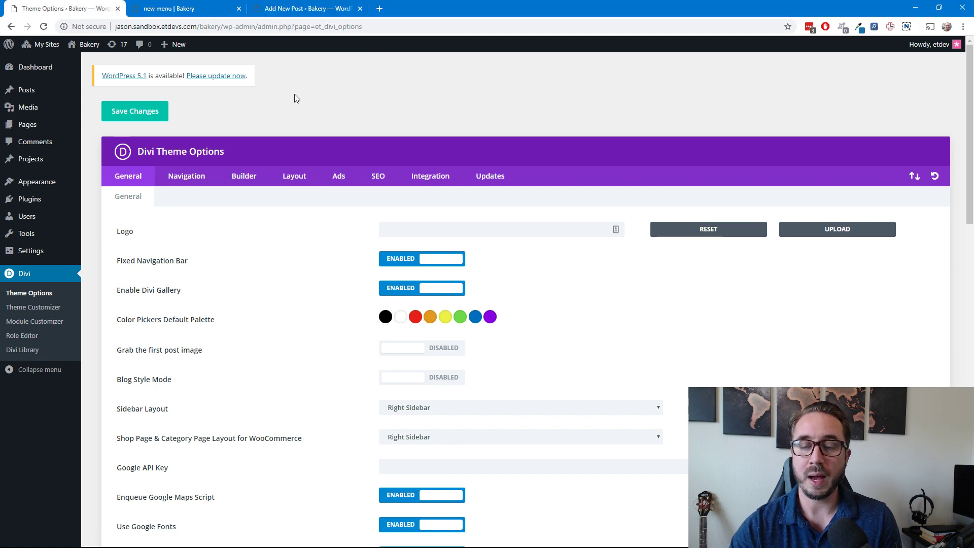
Open the Theme Customizer, and examine the expanded Curabitur Non Nulla item with its gallery on the Daily Menu page.
{"action": "left_click", "coordinate": [53, 310]}
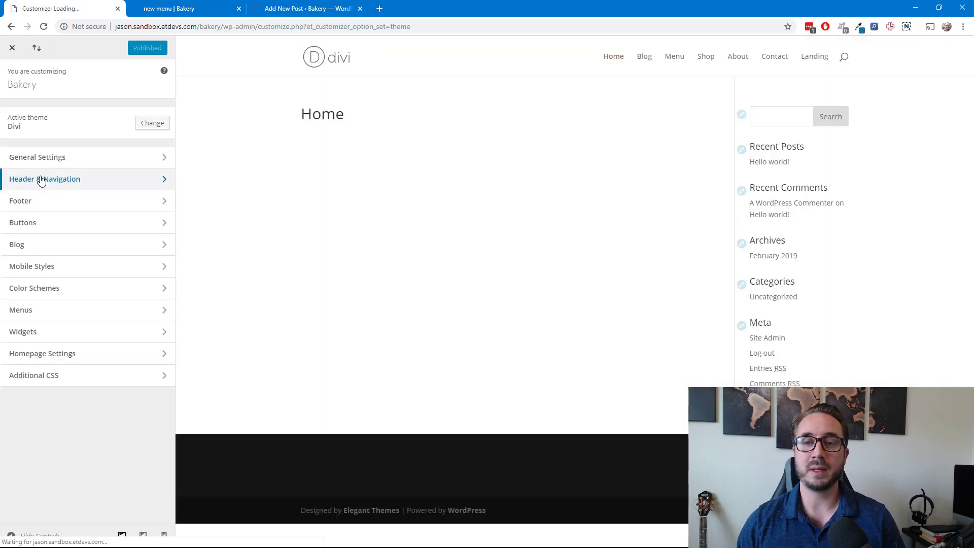
{"action": "left_click", "coordinate": [201, 13]}
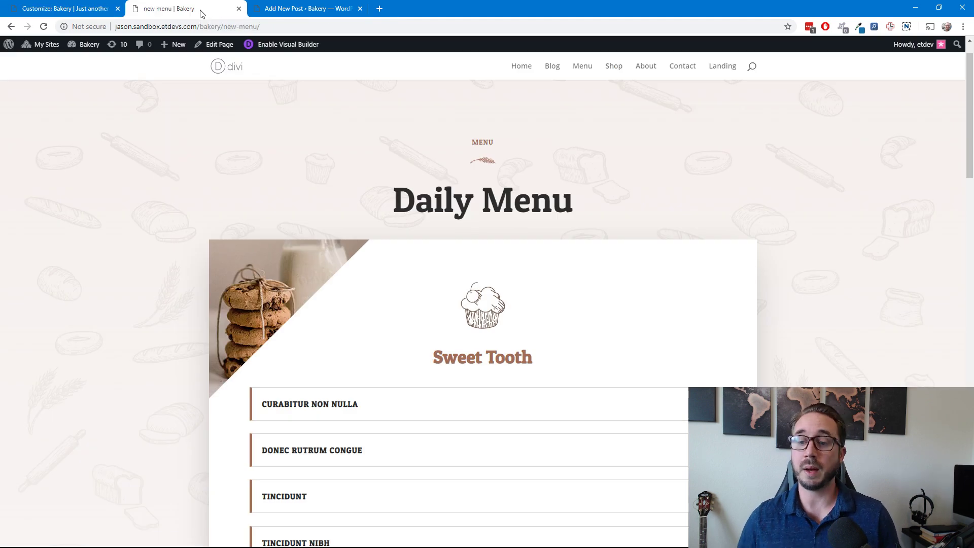
{"action": "scroll", "coordinate": [199, 209], "scroll_direction": "down", "scroll_amount": 1}
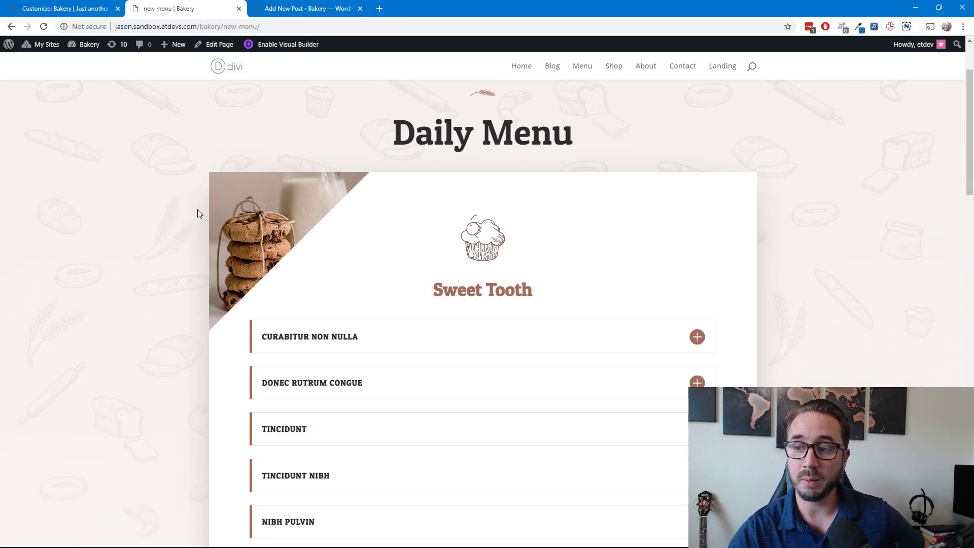
{"action": "left_click", "coordinate": [697, 337]}
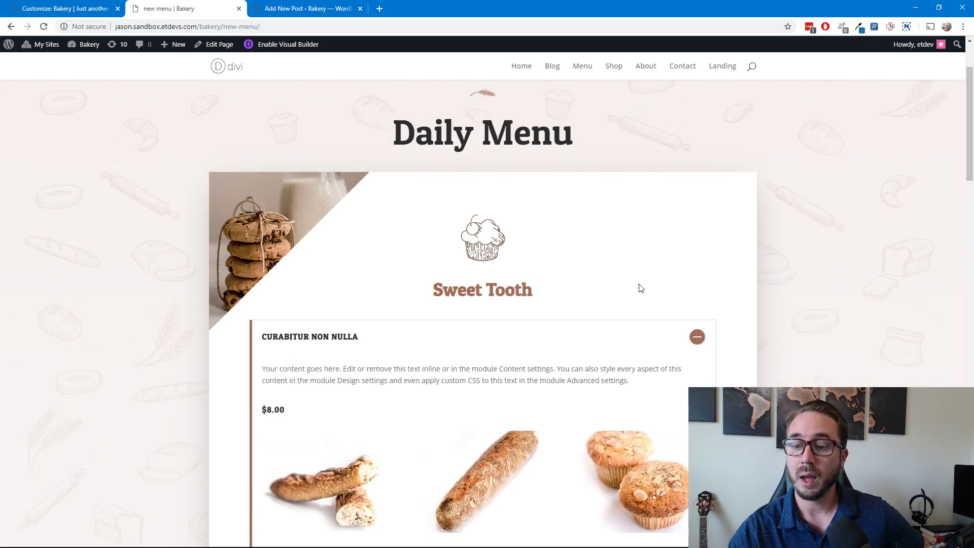
{"action": "scroll", "coordinate": [612, 300], "scroll_direction": "down", "scroll_amount": 3}
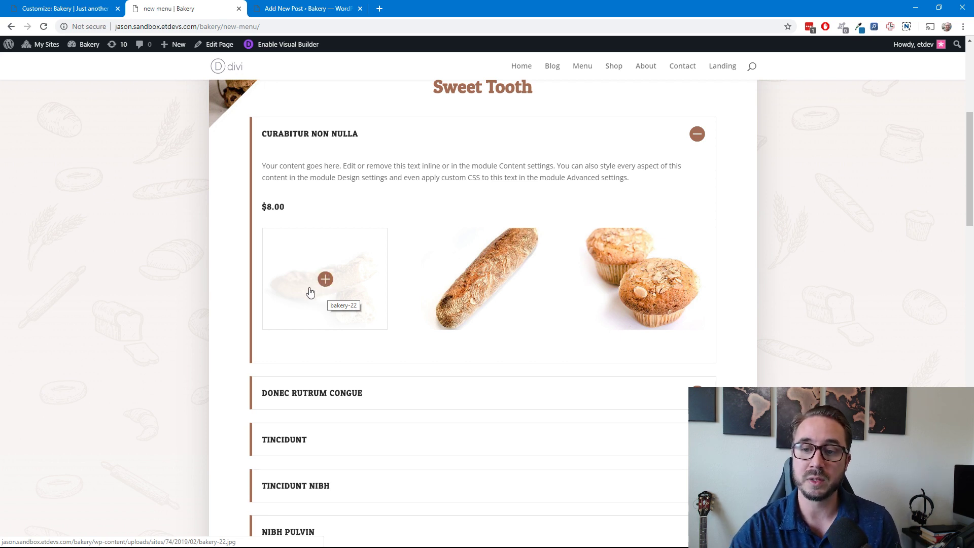
{"action": "scroll", "coordinate": [314, 266], "scroll_direction": "up", "scroll_amount": 1}
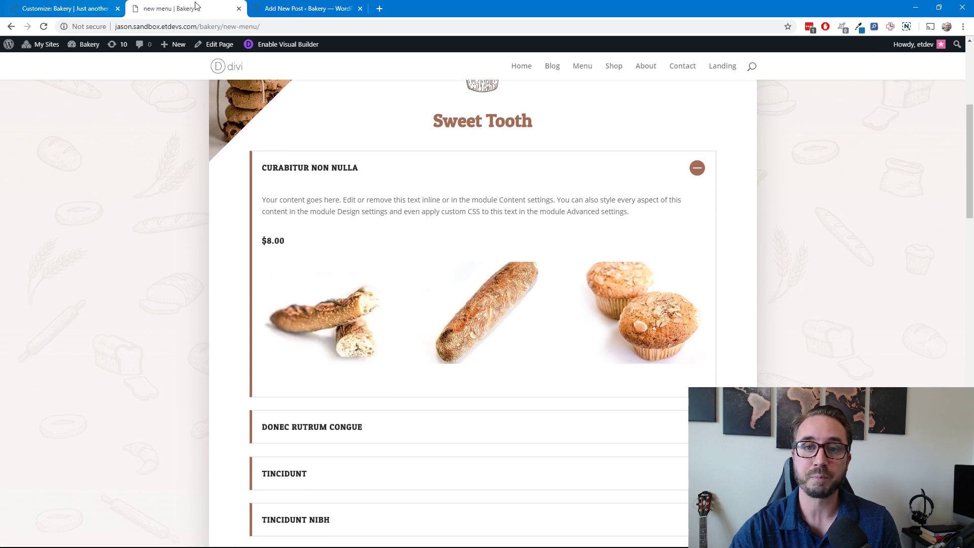
Open the Theme Customizer's general Layout Settings and compare the Theme Accent Color with the Daily Menu page's toggle and gallery colors.
{"action": "left_click", "coordinate": [75, 14]}
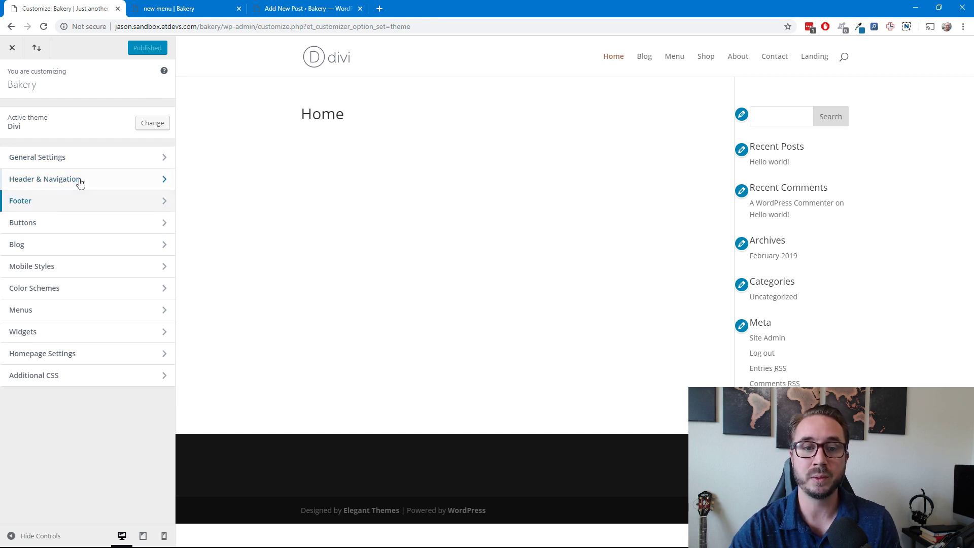
{"action": "left_click", "coordinate": [88, 162]}
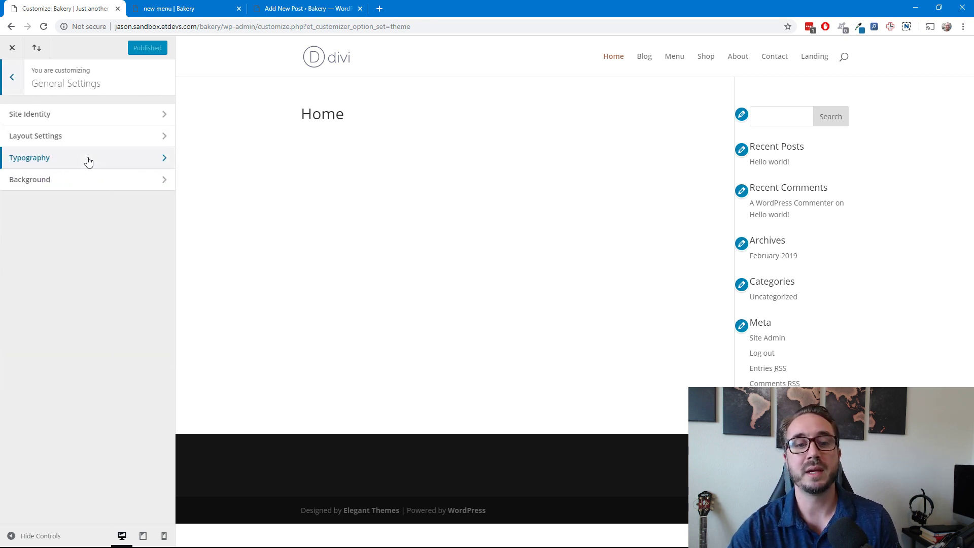
{"action": "left_click", "coordinate": [91, 137]}
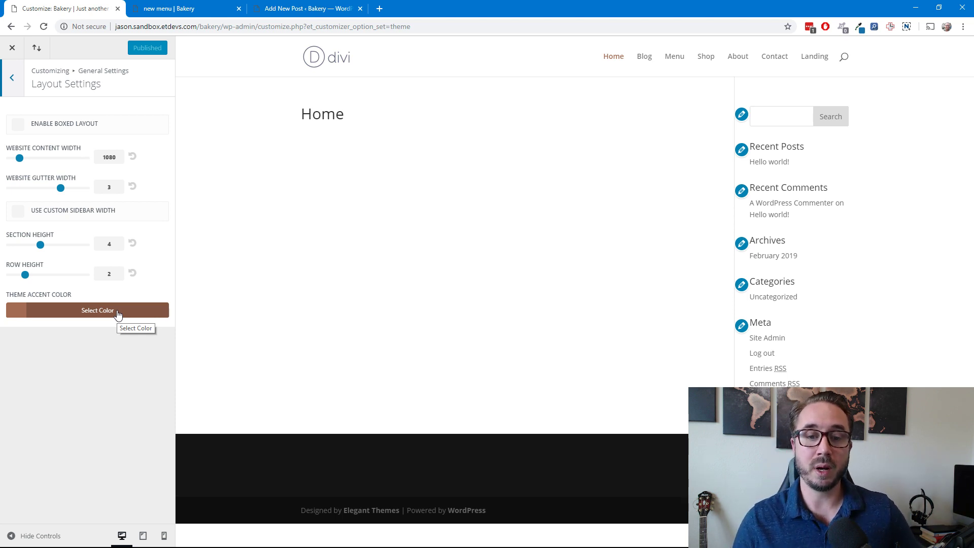
{"action": "left_click", "coordinate": [209, 12]}
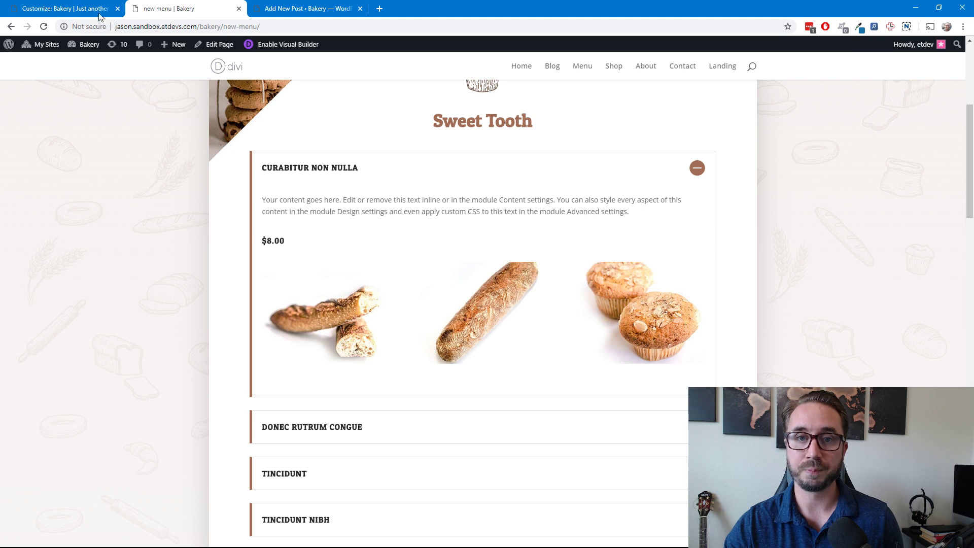
{"action": "left_click", "coordinate": [81, 9]}
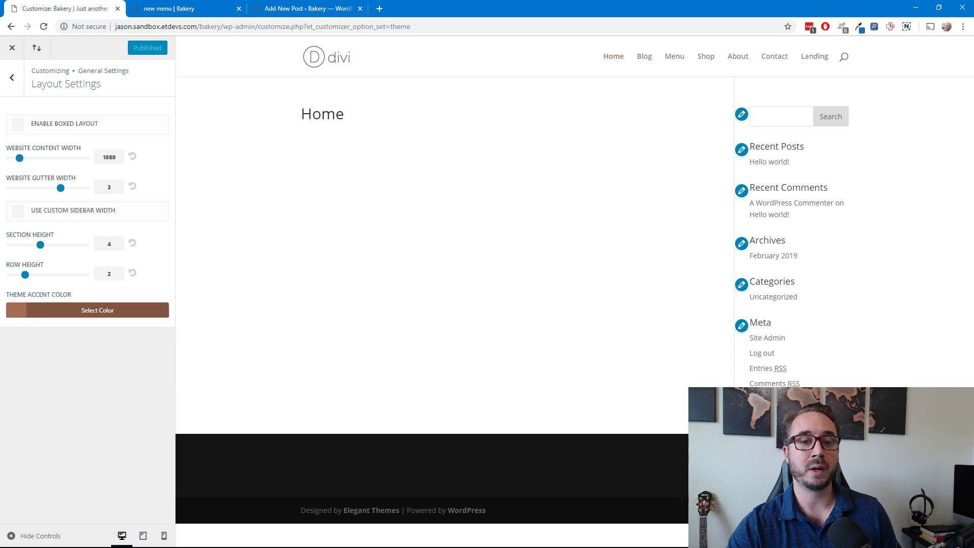
Close the Theme Customizer and open the Gallery settings in Divi's Module Customizer.
{"action": "left_click", "coordinate": [12, 77]}
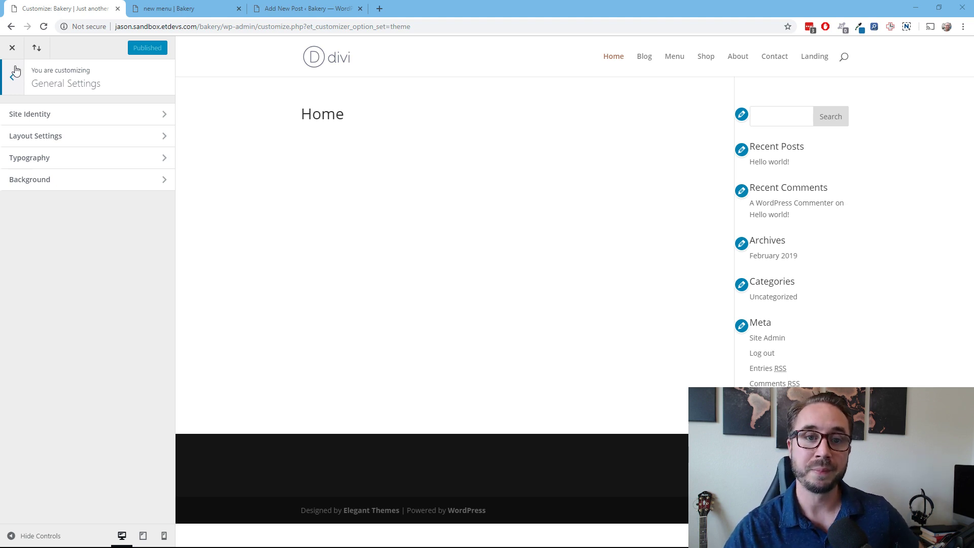
{"action": "left_click", "coordinate": [18, 47]}
{"action": "left_click", "coordinate": [17, 48]}
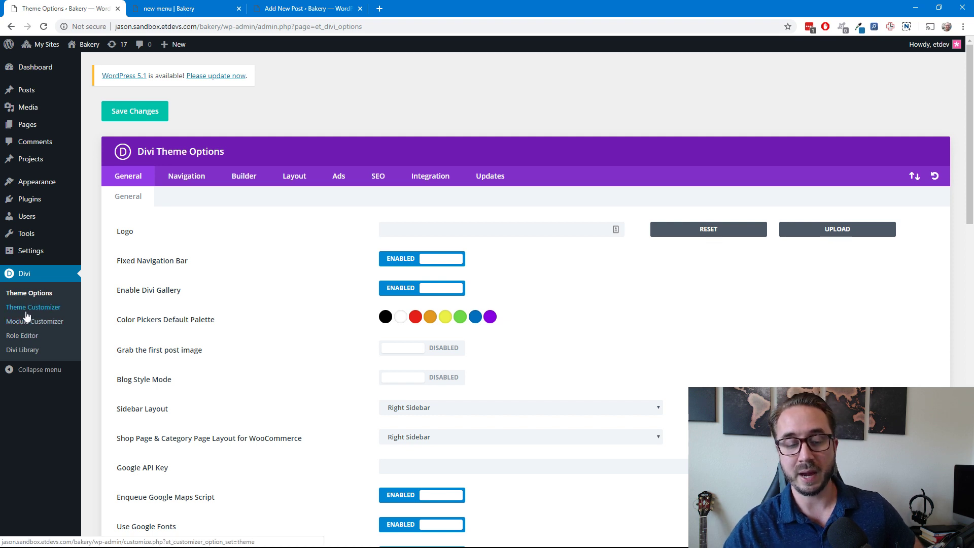
{"action": "left_click", "coordinate": [35, 327]}
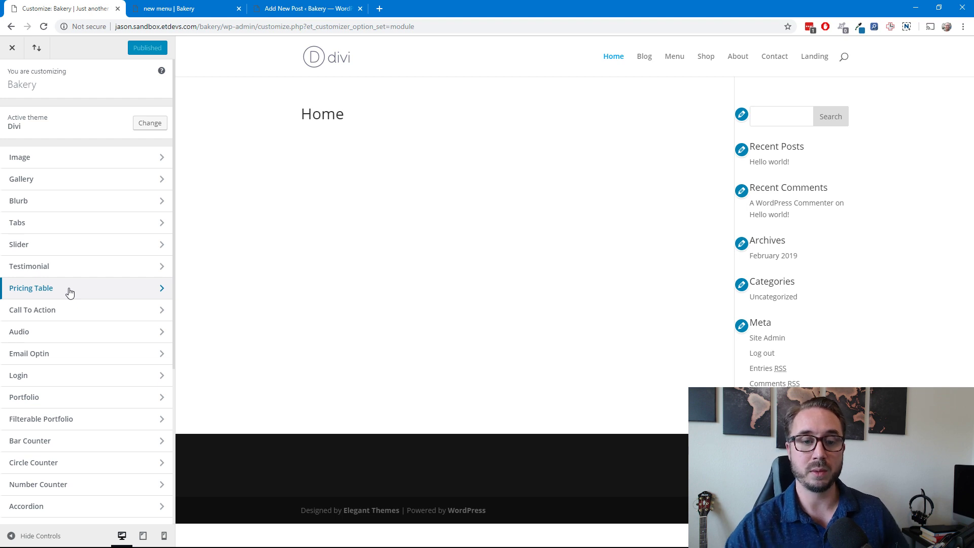
{"action": "left_click", "coordinate": [60, 180]}
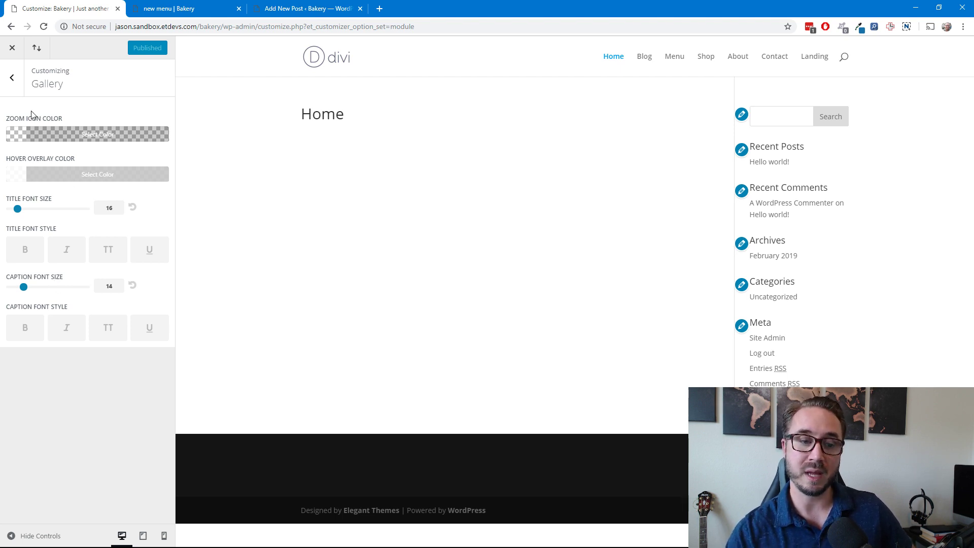
Leave the Gallery settings and open the Toggle module's settings to examine its icon size and padding.
{"action": "left_click", "coordinate": [11, 81]}
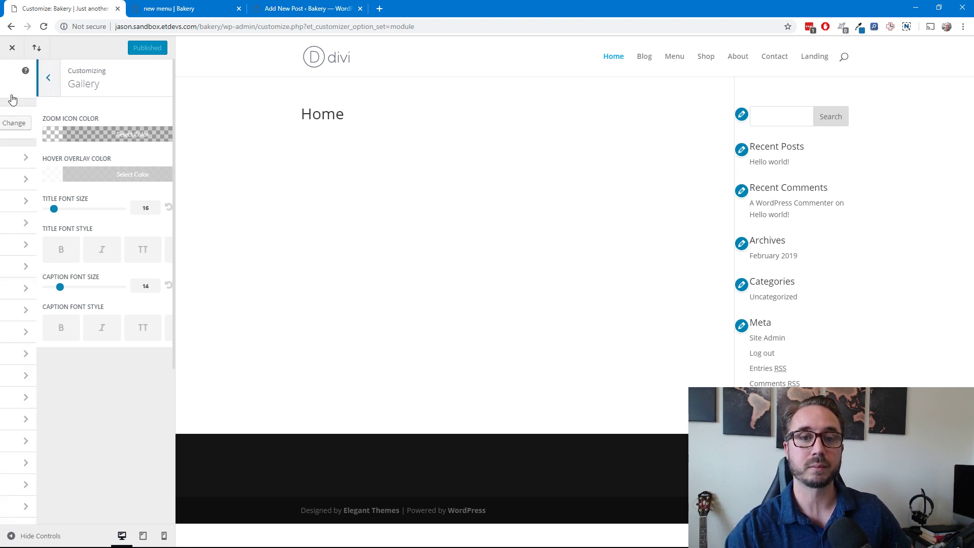
{"action": "scroll", "coordinate": [94, 180], "scroll_direction": "down", "scroll_amount": 3}
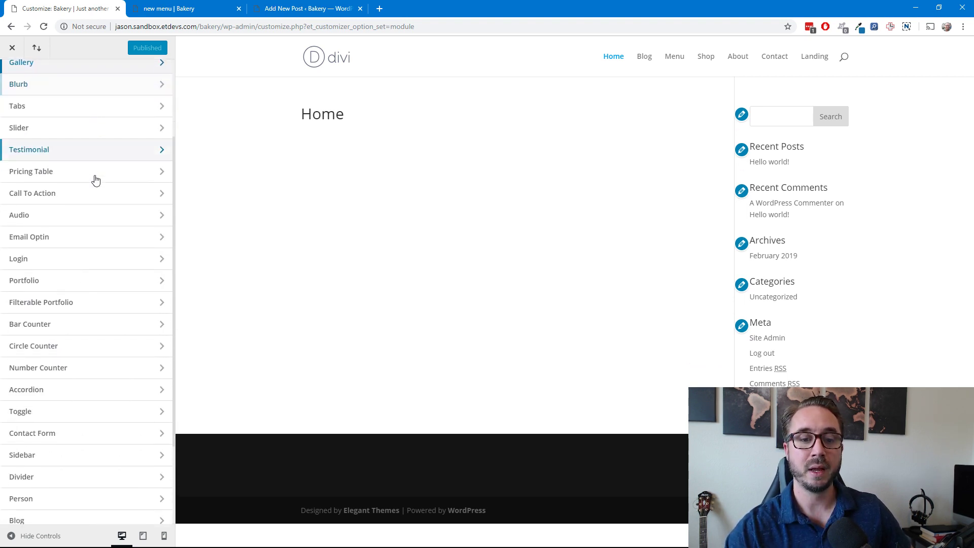
{"action": "scroll", "coordinate": [89, 186], "scroll_direction": "up", "scroll_amount": 2}
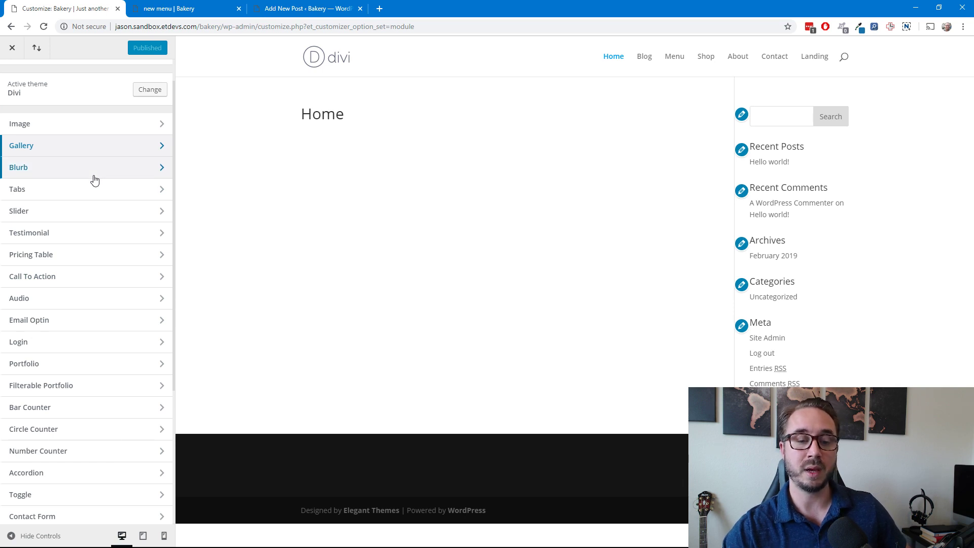
{"action": "scroll", "coordinate": [96, 180], "scroll_direction": "down", "scroll_amount": 2}
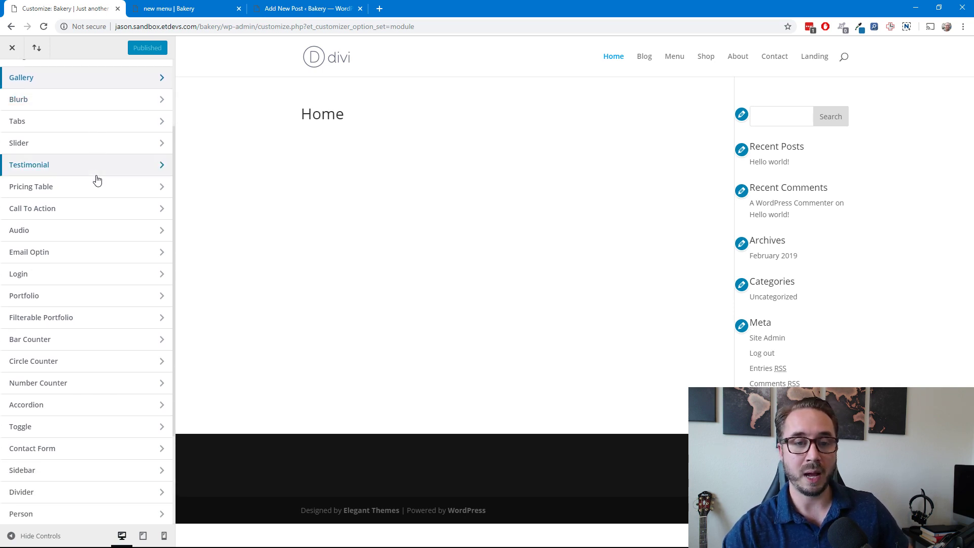
{"action": "scroll", "coordinate": [98, 239], "scroll_direction": "down", "scroll_amount": 4}
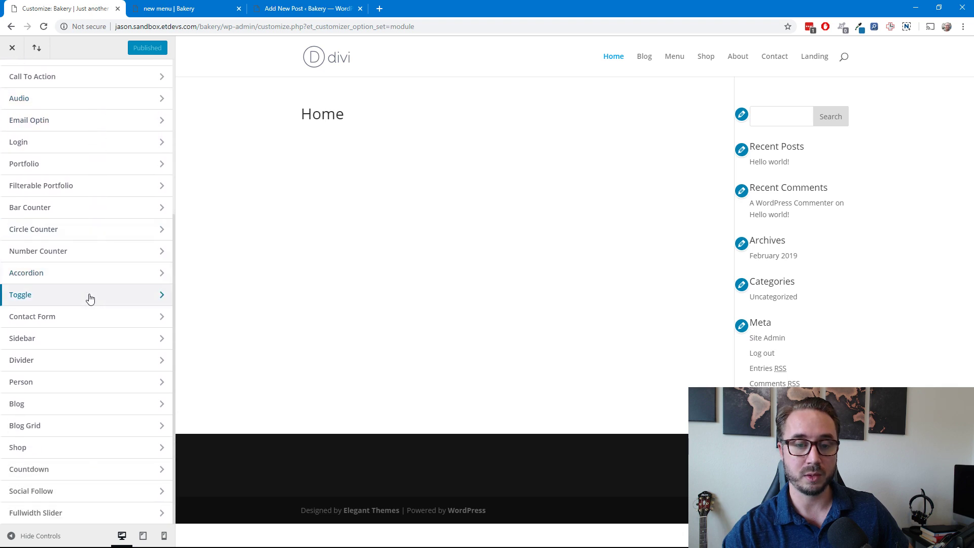
{"action": "left_click", "coordinate": [89, 297]}
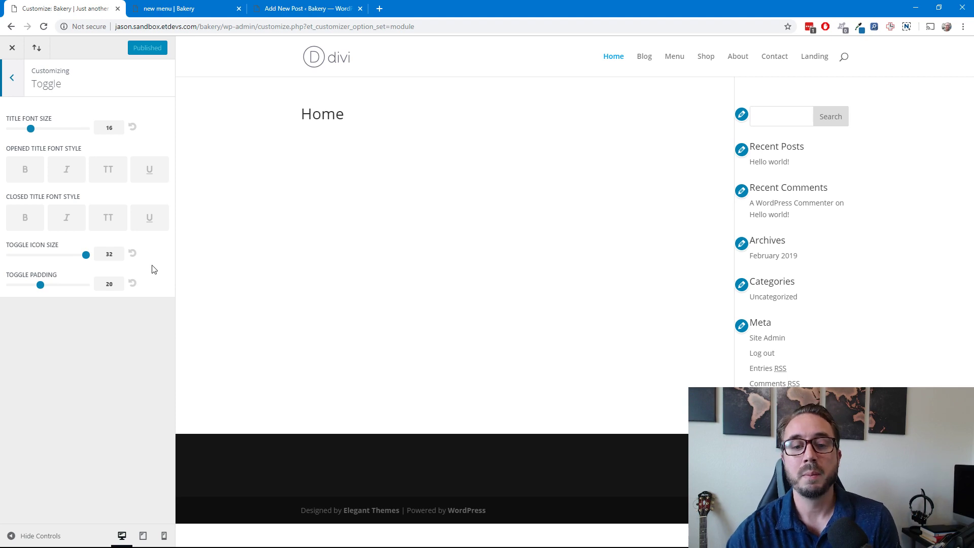
{"action": "left_click", "coordinate": [136, 323]}
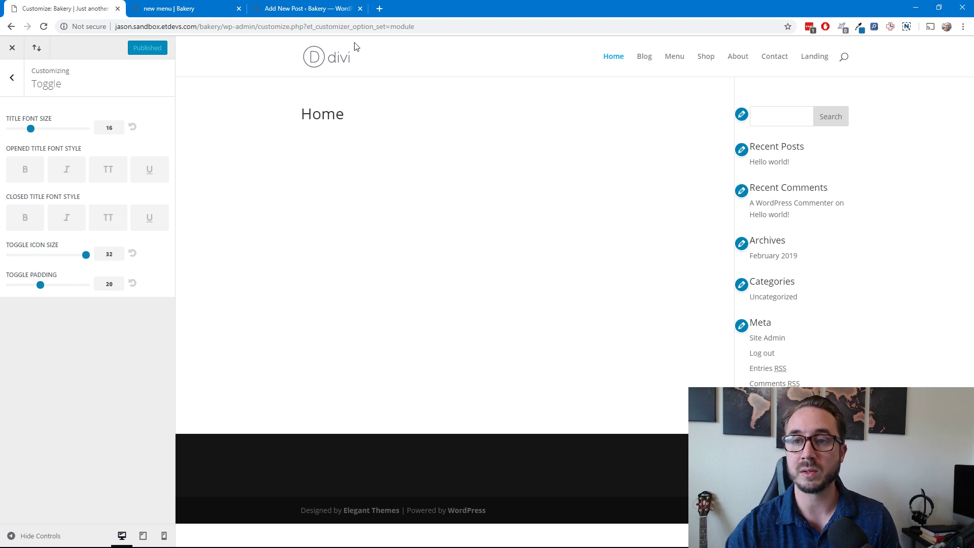
Collapse and reopen Curabitur Non Nulla on the Daily Menu page to inspect its toggle icon, and return to the Toggle settings.
{"action": "left_click", "coordinate": [204, 11]}
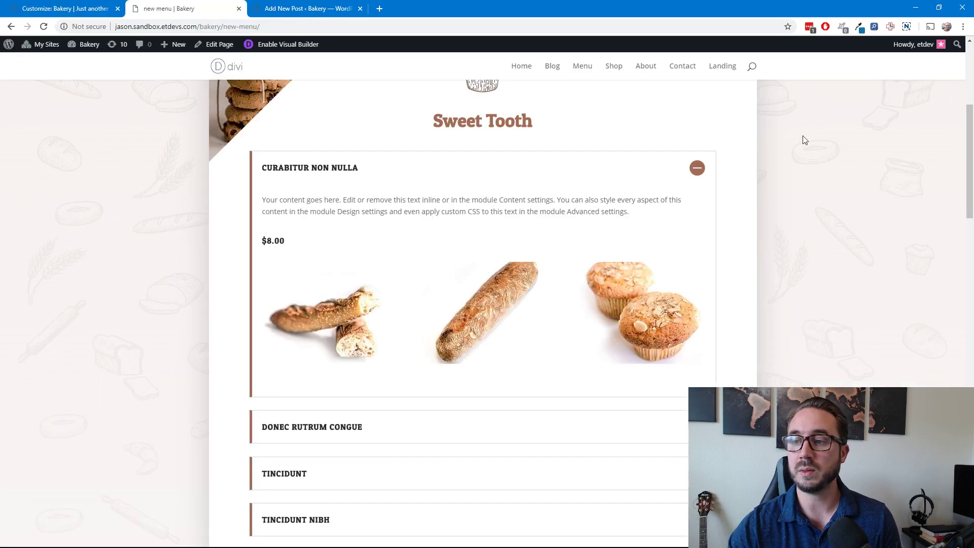
{"action": "left_click", "coordinate": [698, 170]}
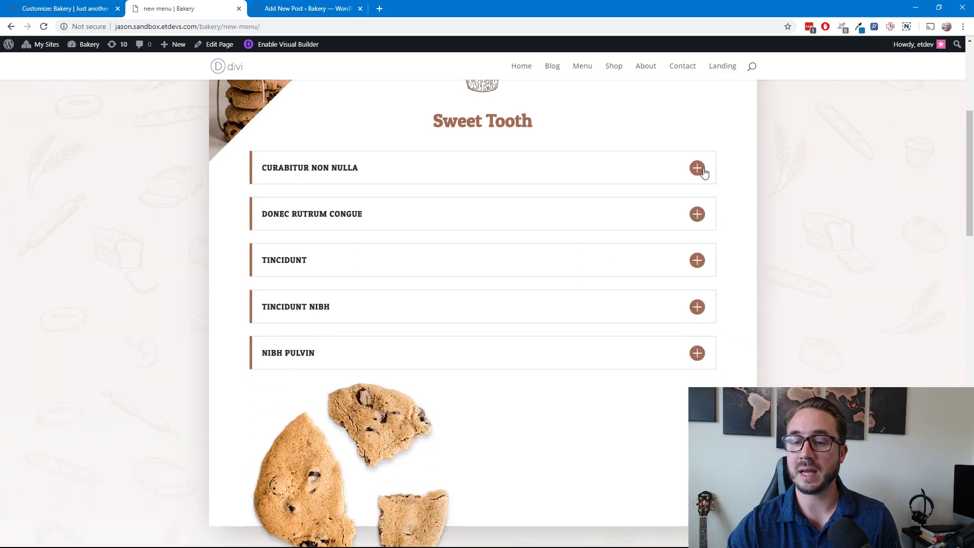
{"action": "left_click", "coordinate": [698, 171]}
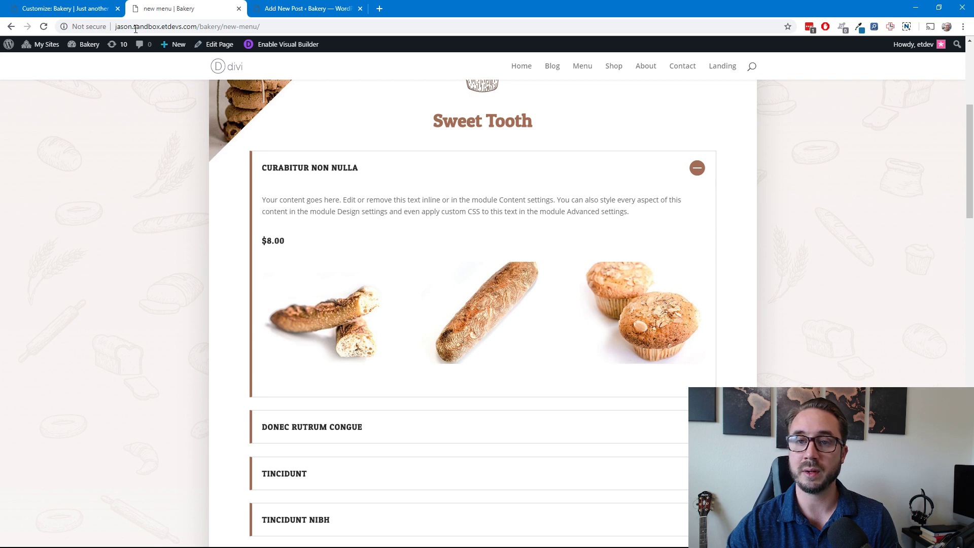
{"action": "left_click", "coordinate": [105, 15]}
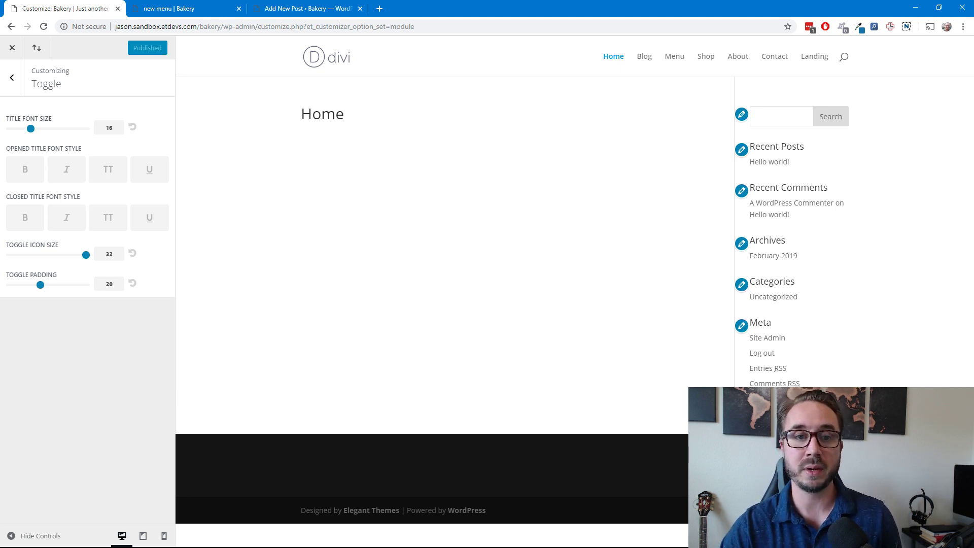
Close the Module Customizer and the unused Add New Post browser tab, and return to the Divi Theme Options page.
{"action": "left_click", "coordinate": [12, 48]}
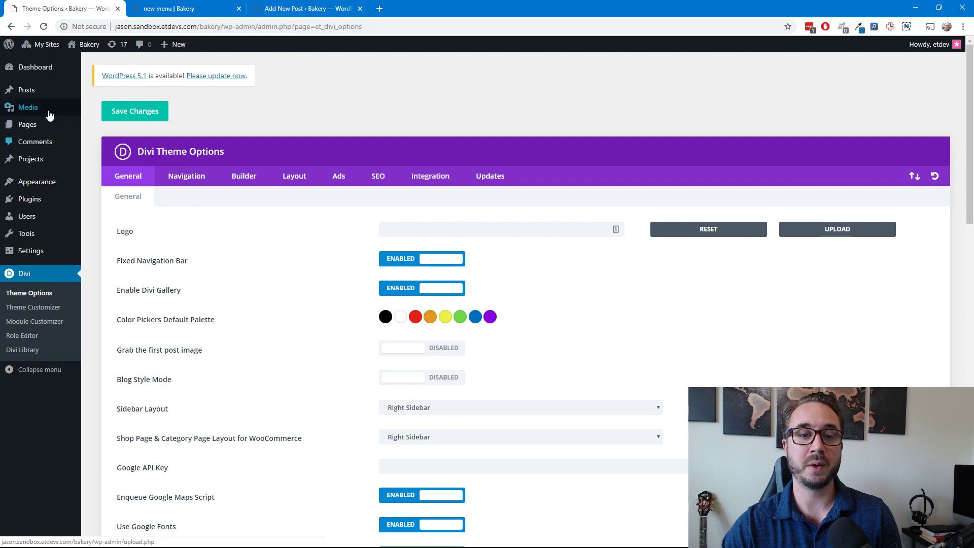
{"action": "mouse_move", "coordinate": [35, 128]}
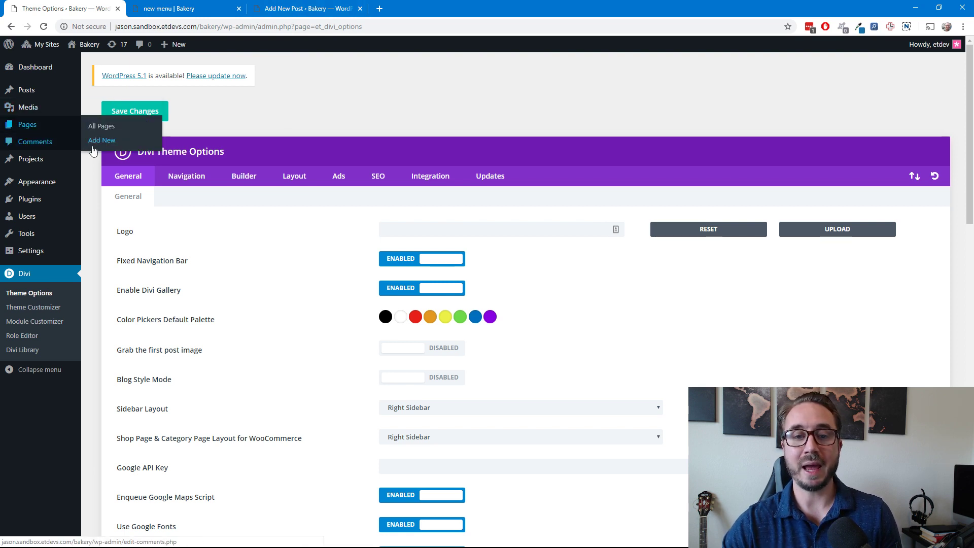
{"action": "left_click", "coordinate": [305, 8]}
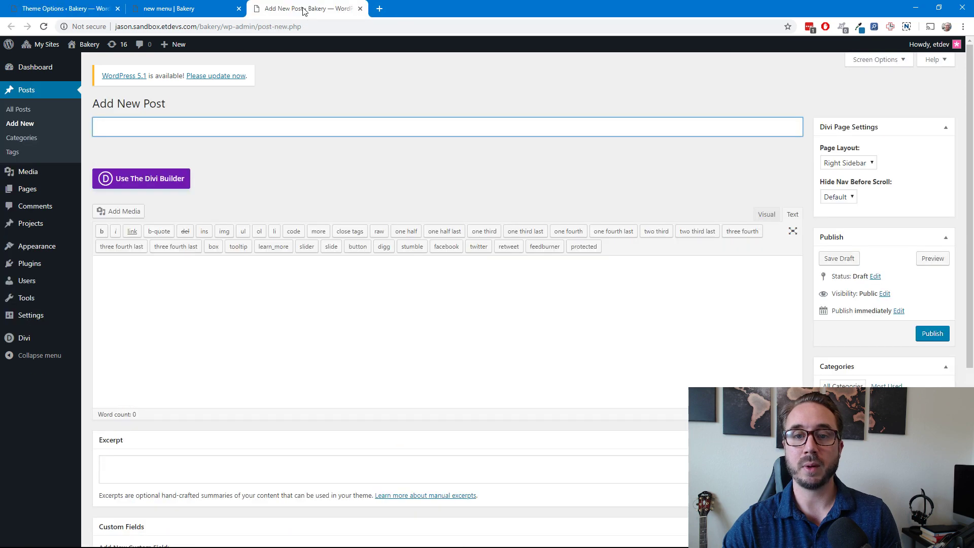
{"action": "left_click", "coordinate": [361, 8]}
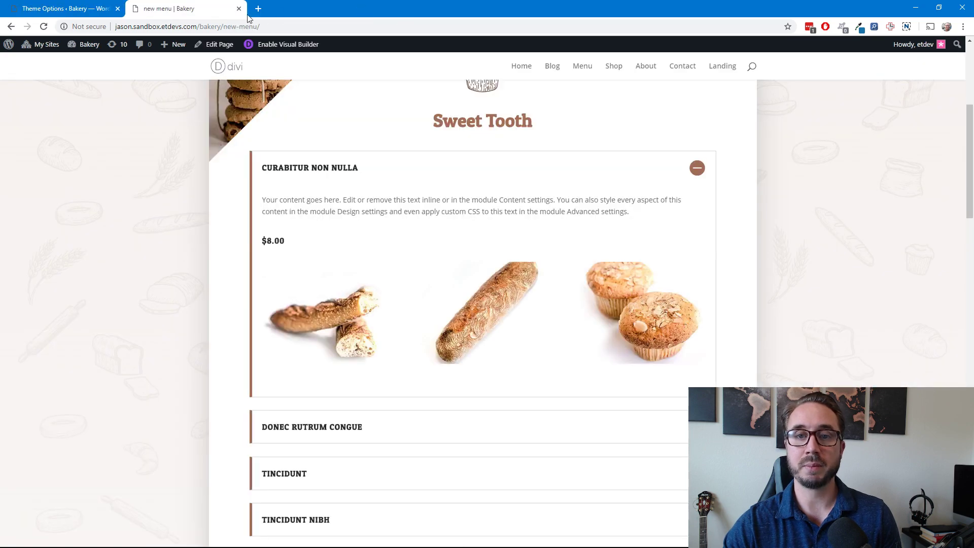
{"action": "left_click", "coordinate": [51, 8]}
Create a new WordPress page titled "restaurant menu".
{"action": "mouse_move", "coordinate": [28, 125]}
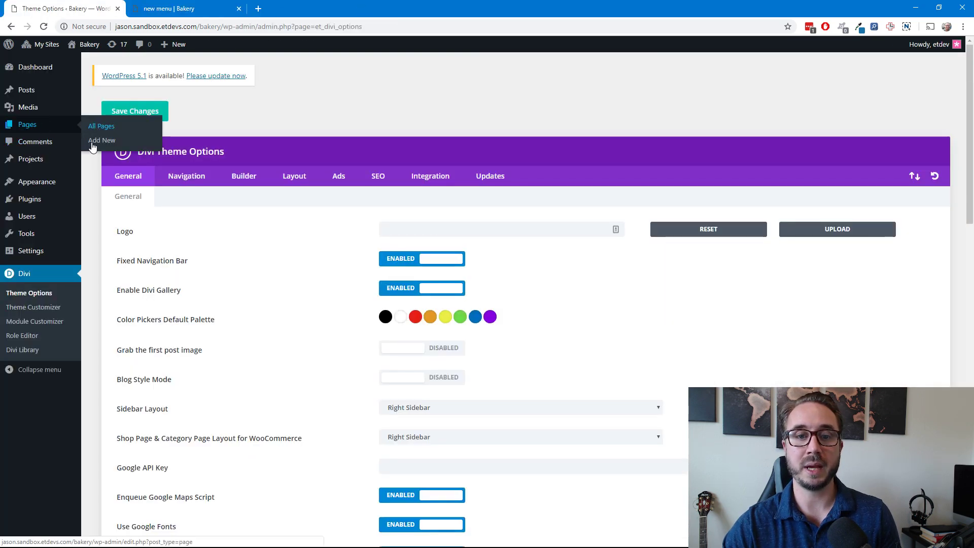
{"action": "left_click", "coordinate": [95, 139]}
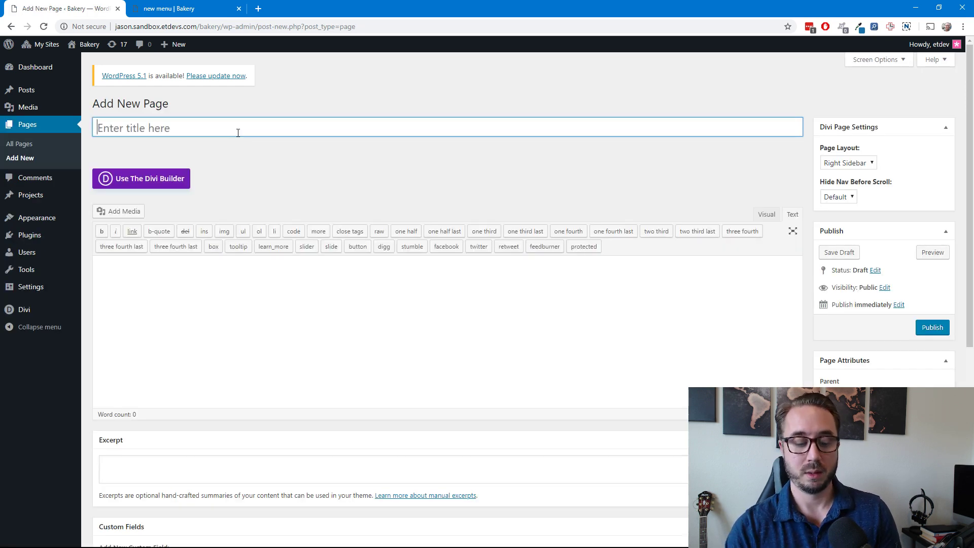
{"action": "type", "text": "restaurant menu"}
{"action": "left_click", "coordinate": [258, 164]}
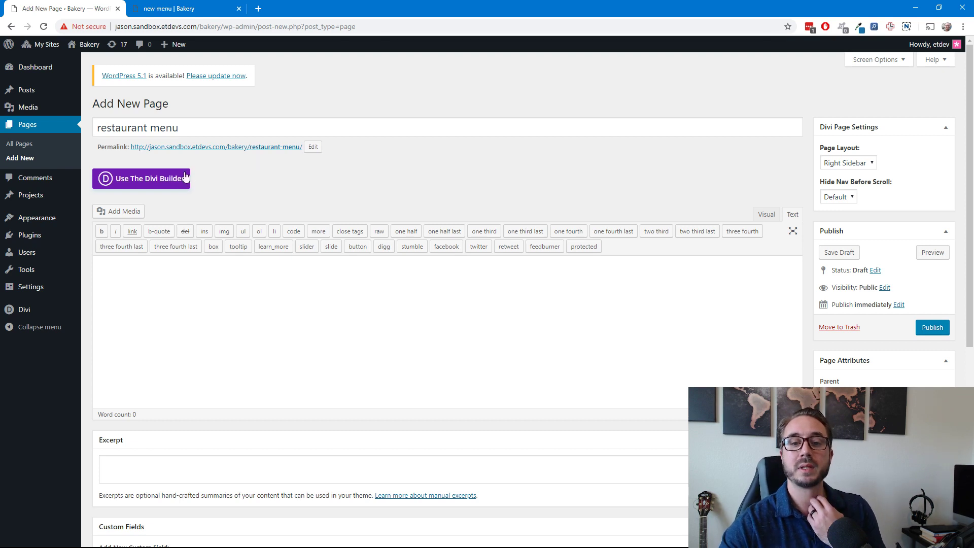
Enable the Divi Builder on the page and load the premade Menu layout from the Bakery layout pack.
{"action": "left_click", "coordinate": [175, 183]}
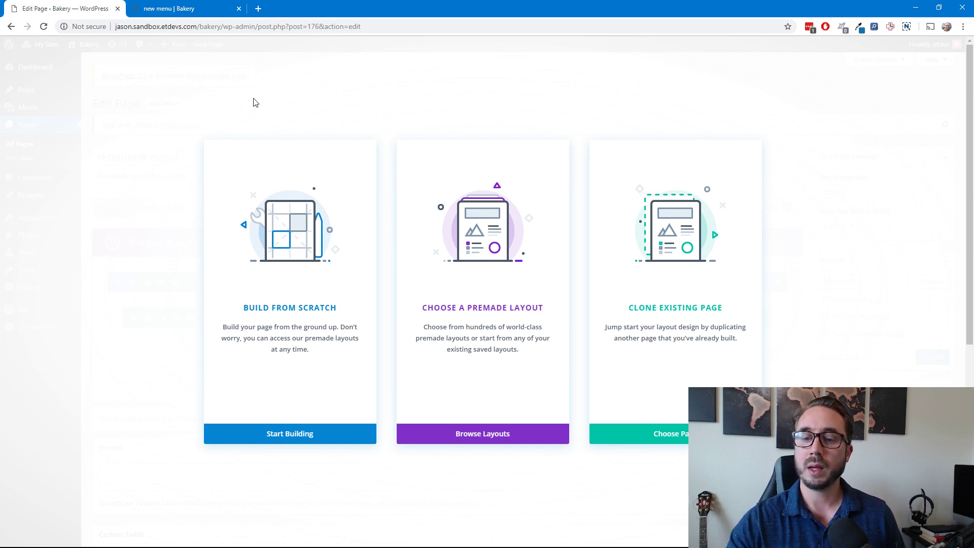
{"action": "left_click", "coordinate": [475, 252]}
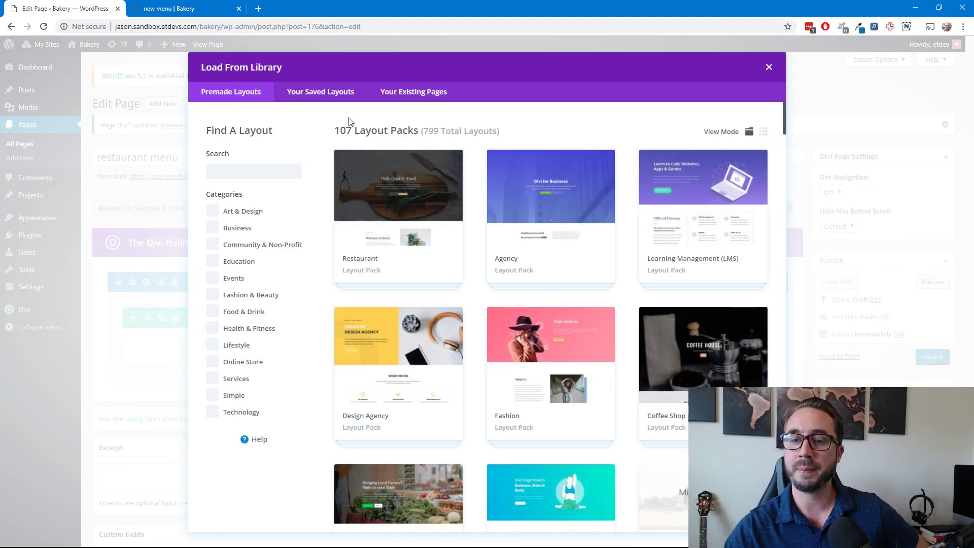
{"action": "scroll", "coordinate": [497, 264], "scroll_direction": "down", "scroll_amount": 20}
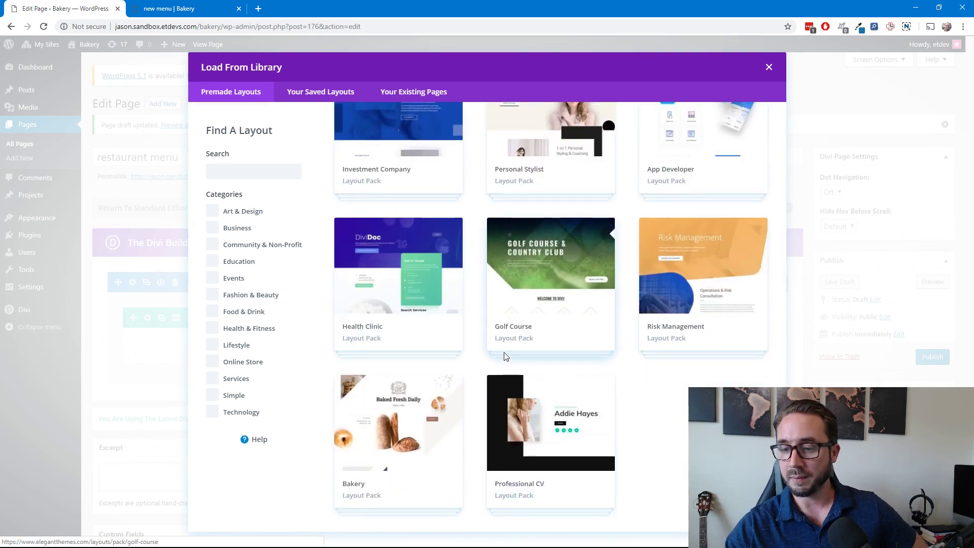
{"action": "left_click", "coordinate": [406, 427]}
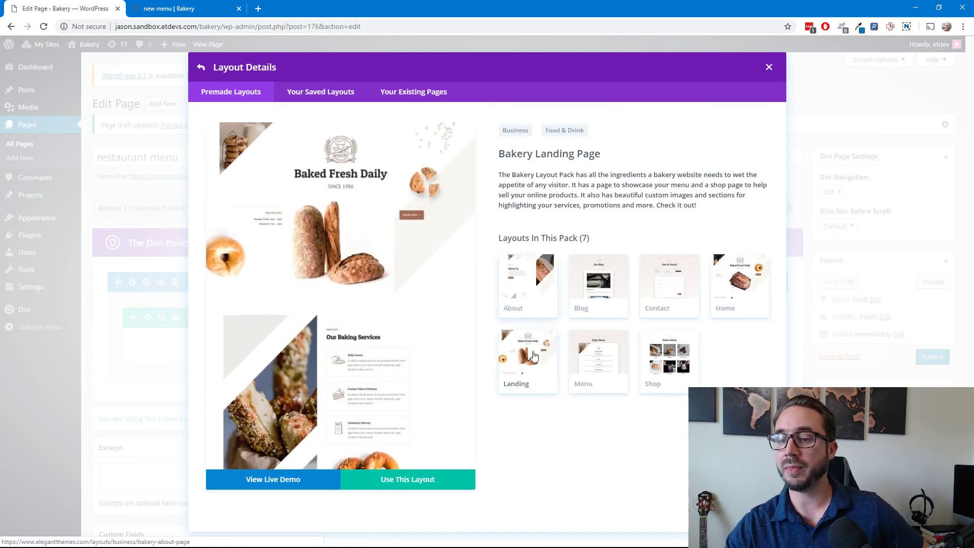
{"action": "left_click", "coordinate": [608, 372]}
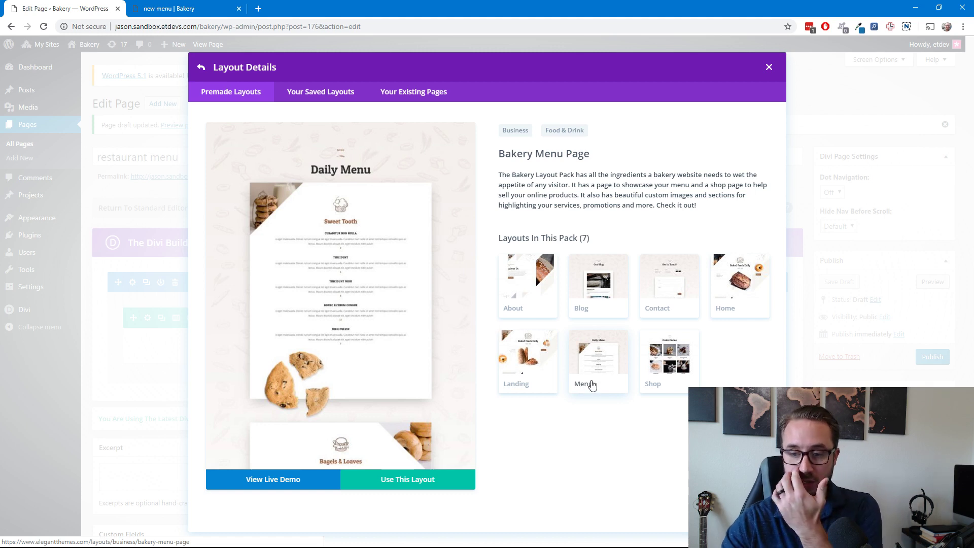
{"action": "left_click", "coordinate": [413, 482]}
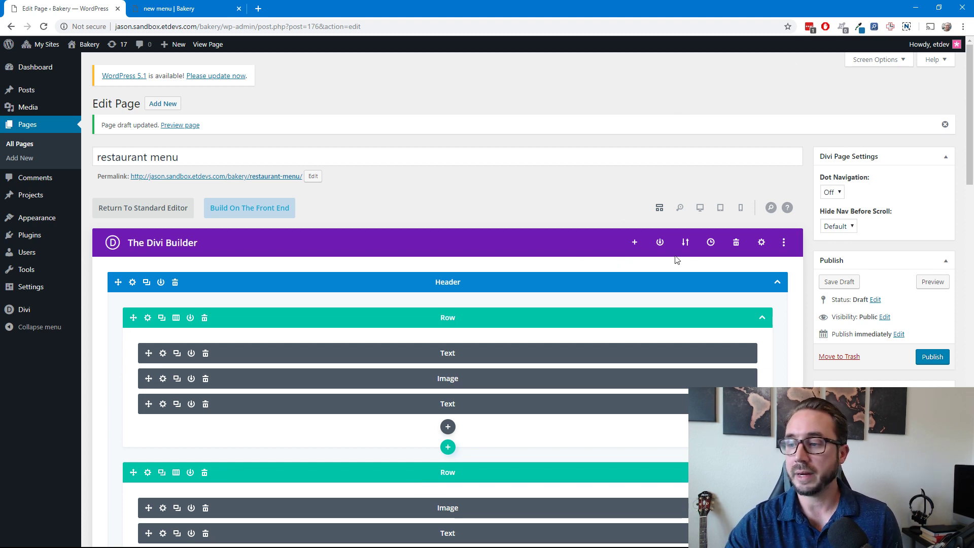
Publish the restaurant menu page and open it for building on the front end.
{"action": "left_click", "coordinate": [932, 356]}
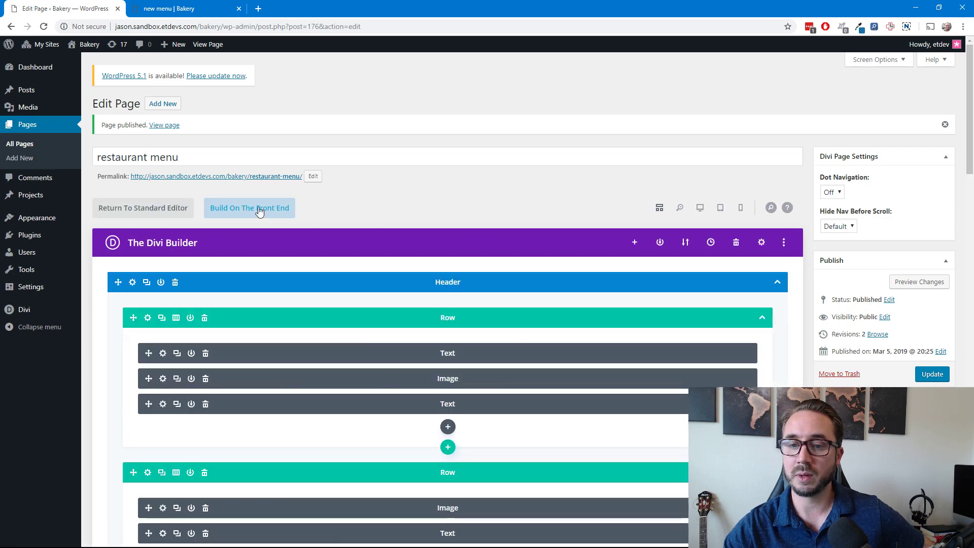
{"action": "left_click", "coordinate": [253, 213]}
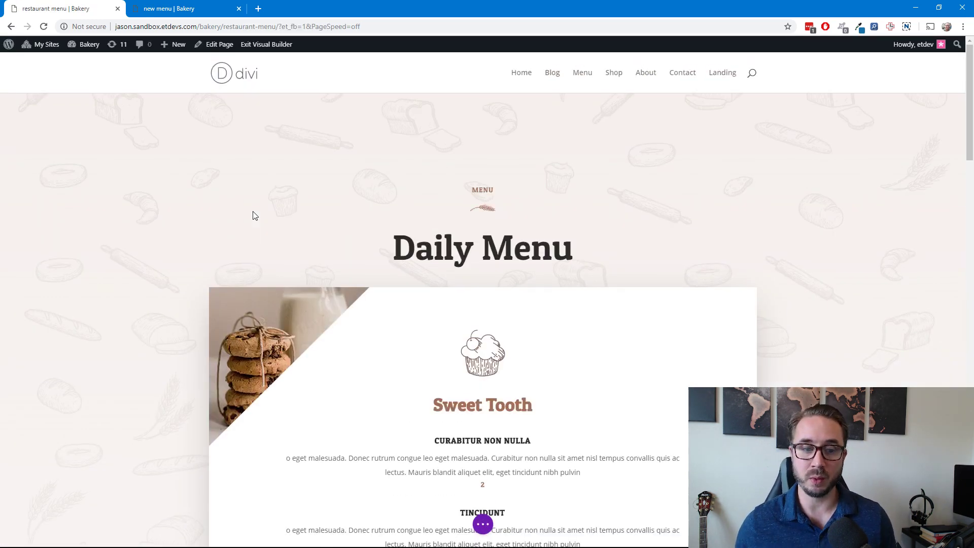
Look through the Daily Menu layout and examine the text modules that make up the Sweet Tooth menu items.
{"action": "scroll", "coordinate": [305, 193], "scroll_direction": "down", "scroll_amount": 4}
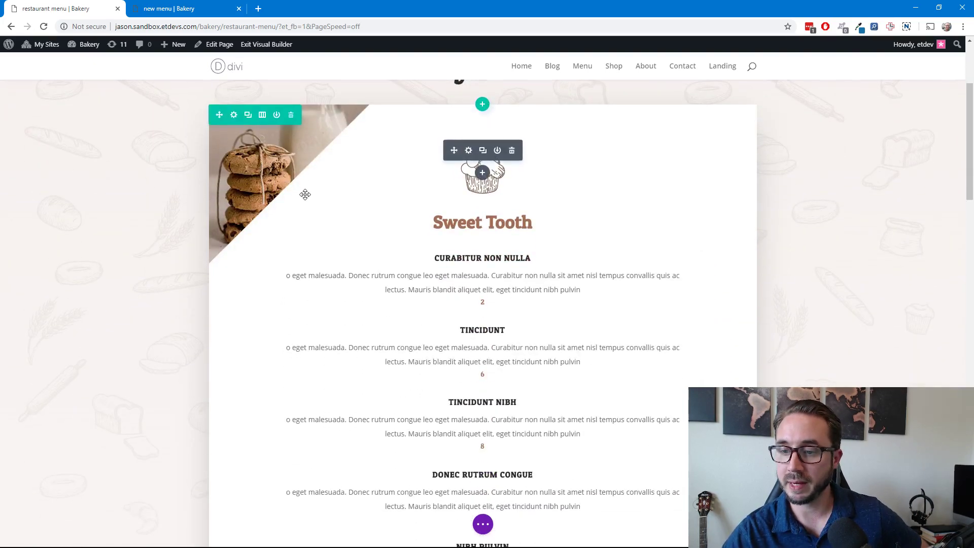
{"action": "scroll", "coordinate": [391, 209], "scroll_direction": "down", "scroll_amount": 3}
{"action": "scroll", "coordinate": [388, 209], "scroll_direction": "up", "scroll_amount": 6}
{"action": "scroll", "coordinate": [391, 207], "scroll_direction": "down", "scroll_amount": 1}
{"action": "scroll", "coordinate": [446, 191], "scroll_direction": "down", "scroll_amount": 1}
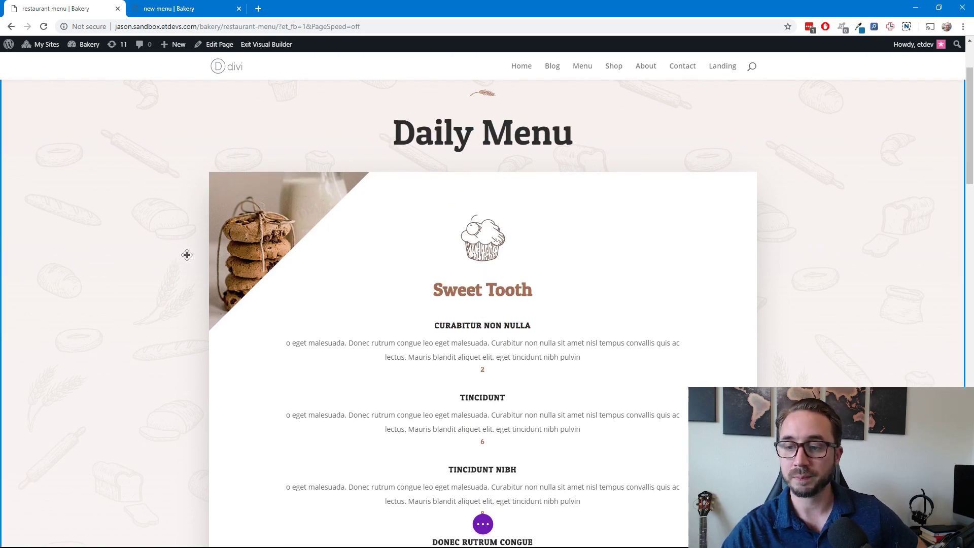
{"action": "scroll", "coordinate": [406, 277], "scroll_direction": "down", "scroll_amount": 2}
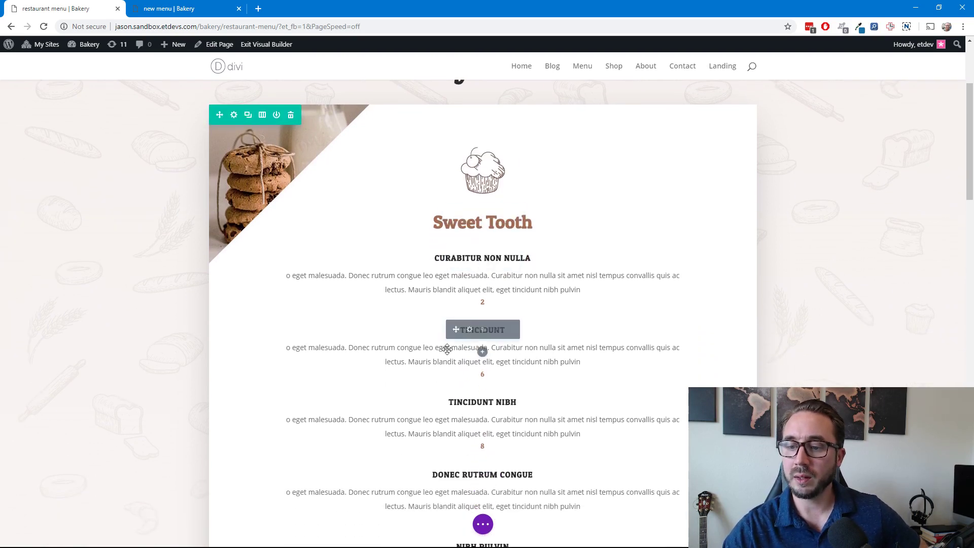
{"action": "scroll", "coordinate": [483, 449], "scroll_direction": "down", "scroll_amount": 1}
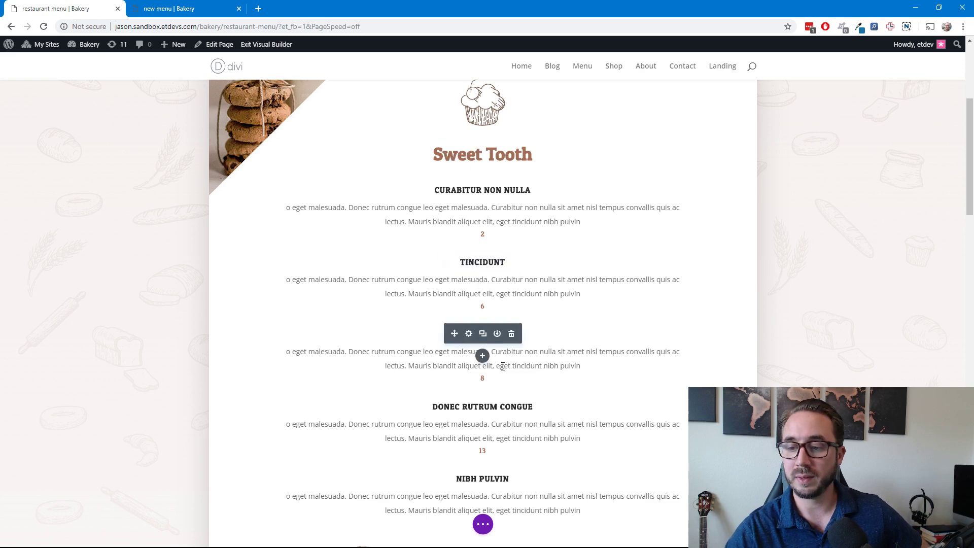
{"action": "scroll", "coordinate": [502, 366], "scroll_direction": "down", "scroll_amount": 4}
{"action": "scroll", "coordinate": [501, 366], "scroll_direction": "up", "scroll_amount": 4}
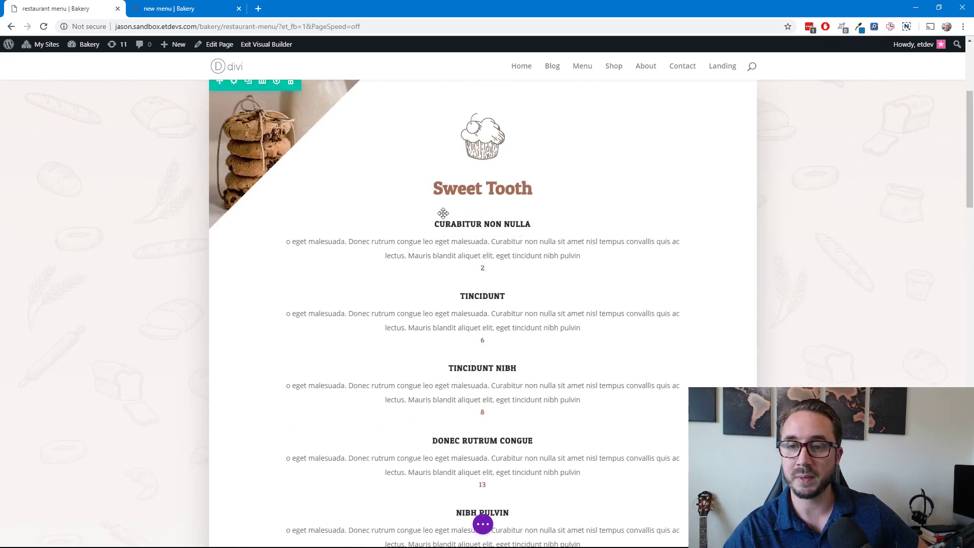
Insert a Toggle module directly below the Sweet Tooth heading.
{"action": "scroll", "coordinate": [444, 213], "scroll_direction": "up", "scroll_amount": 1}
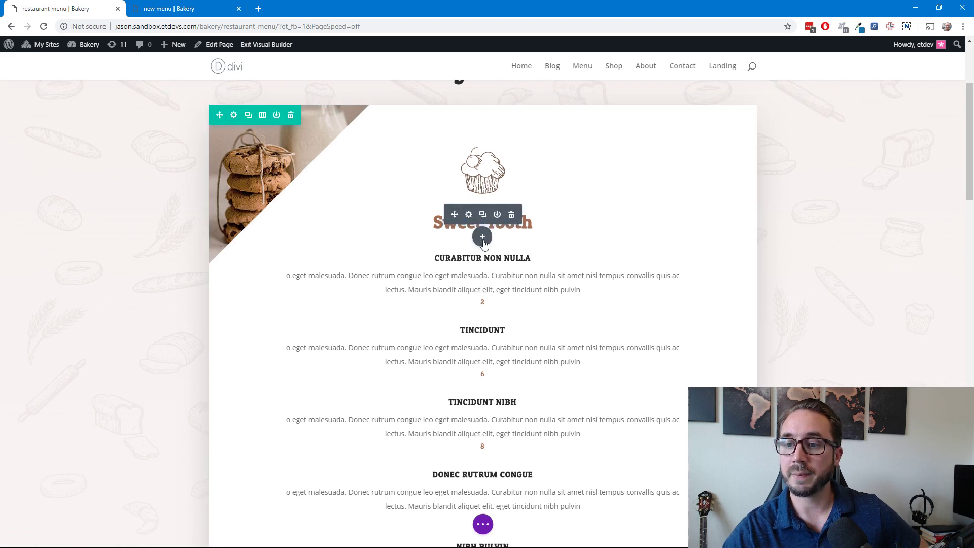
{"action": "left_click", "coordinate": [482, 237]}
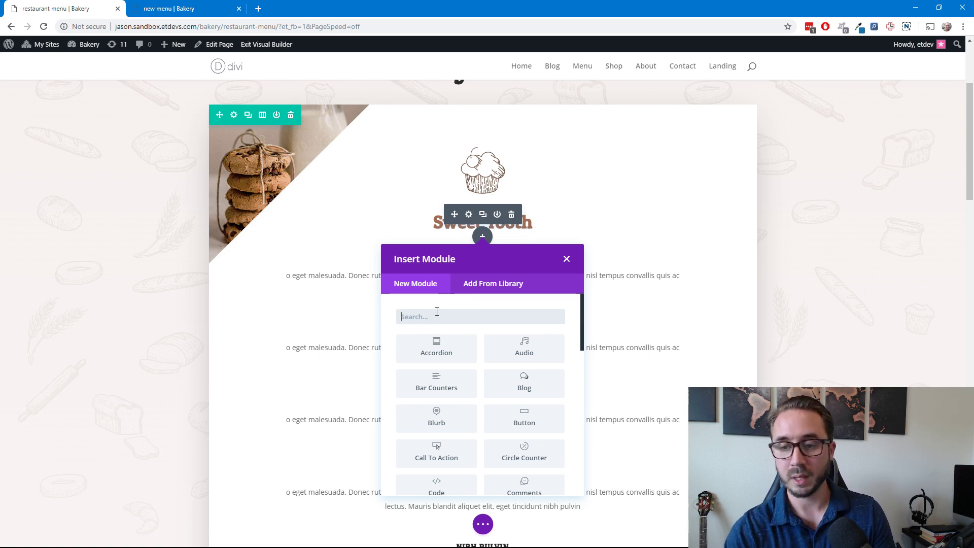
{"action": "type", "text": "tog"}
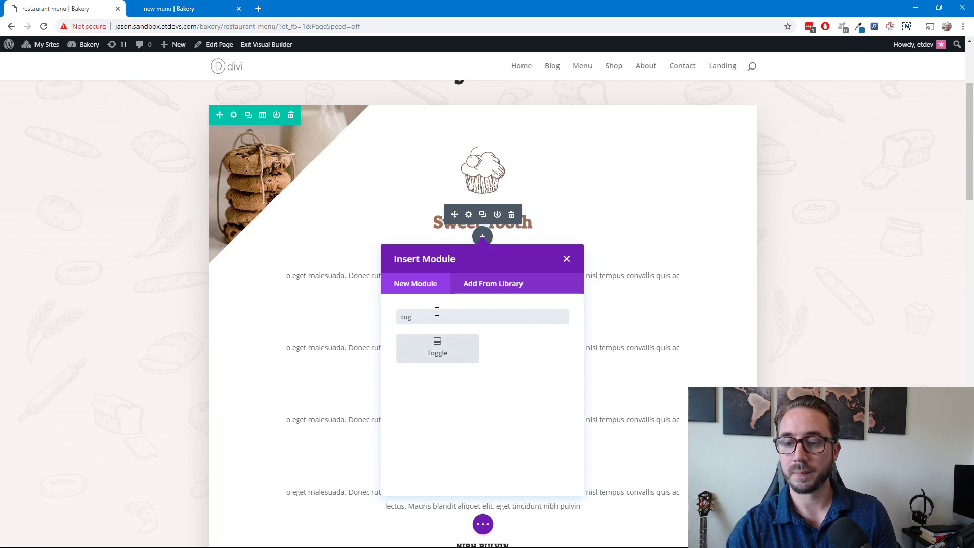
{"action": "left_click", "coordinate": [435, 361]}
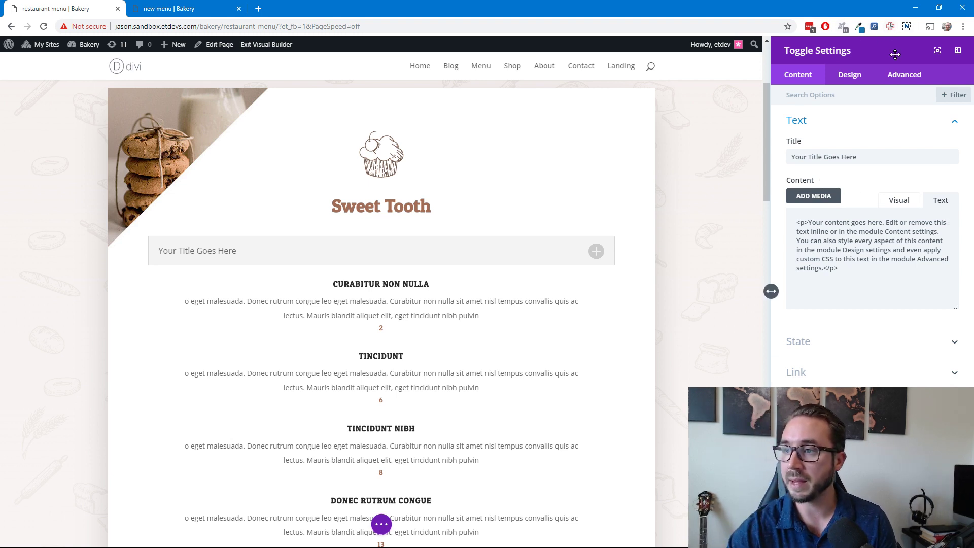
Add the price line <h5>$8.00</h5> below the default paragraph in the toggle's content, leaving a blank line between them.
{"action": "left_click", "coordinate": [846, 271]}
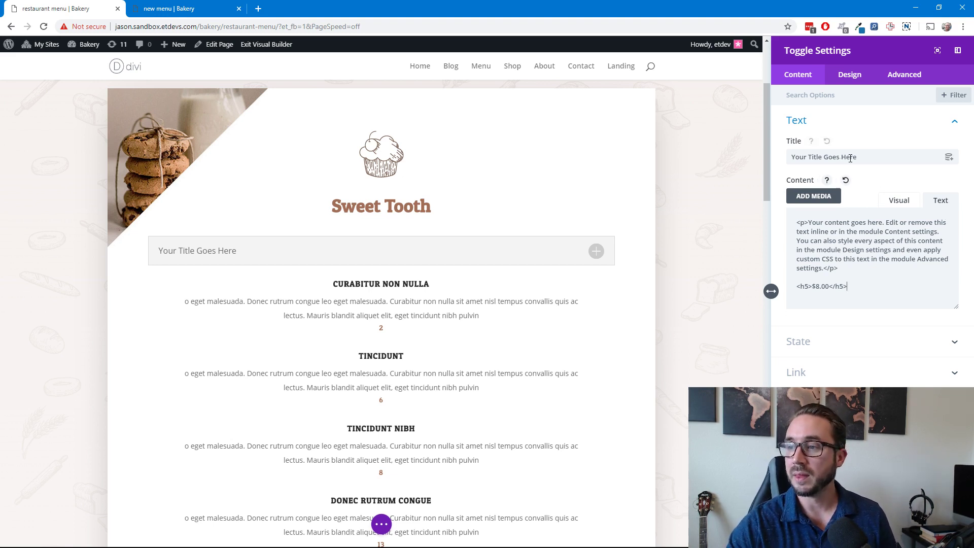
{"action": "left_click_drag", "start_coordinate": [857, 157], "coordinate": [750, 157]}
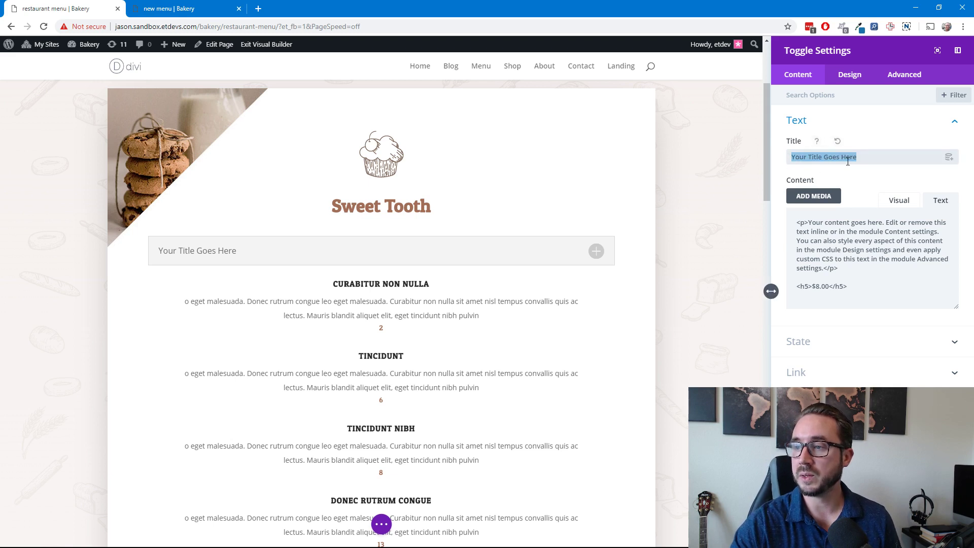
{"action": "left_click", "coordinate": [849, 286]}
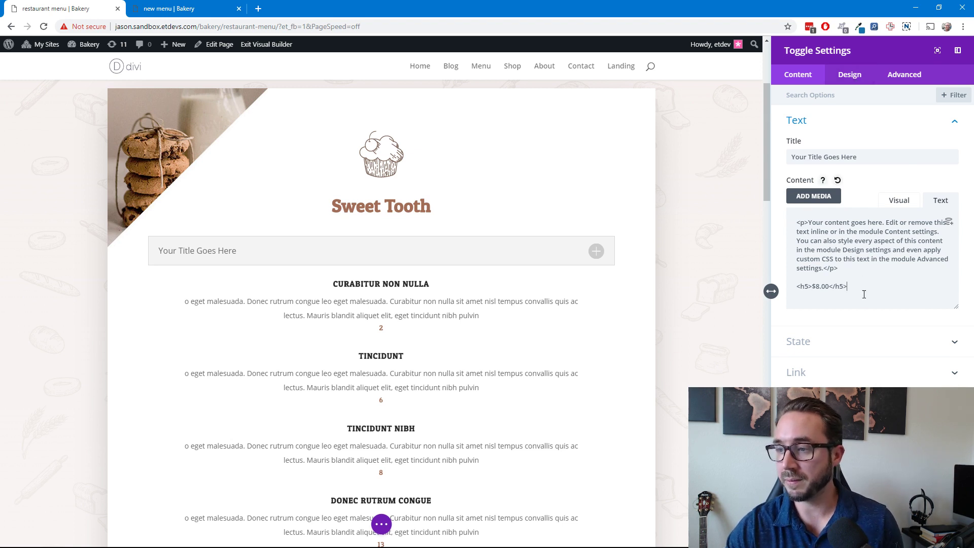
{"action": "left_click_drag", "start_coordinate": [856, 286], "coordinate": [813, 285]}
{"action": "left_click", "coordinate": [856, 276]}
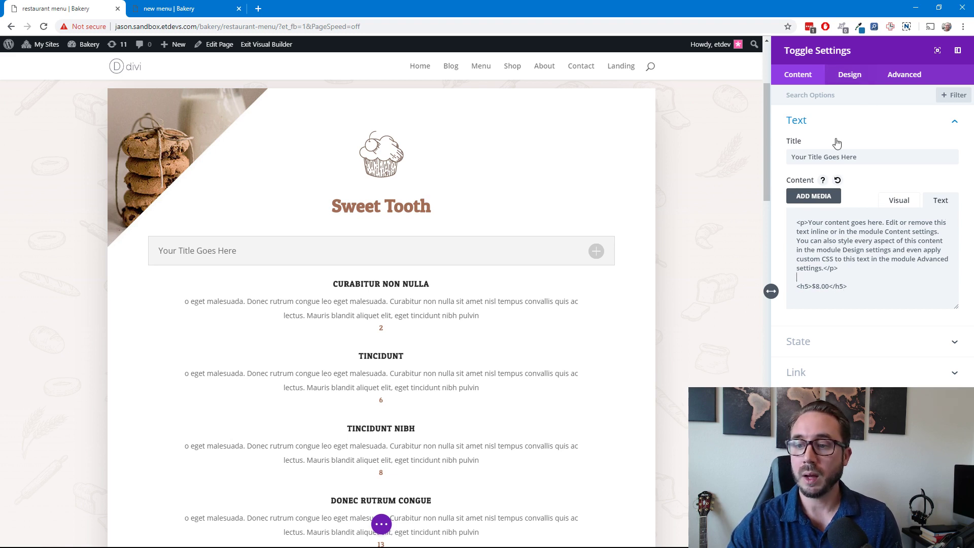
Expand the new toggle on the page and highlight its $8.00 price to check the added heading.
{"action": "left_click", "coordinate": [598, 257]}
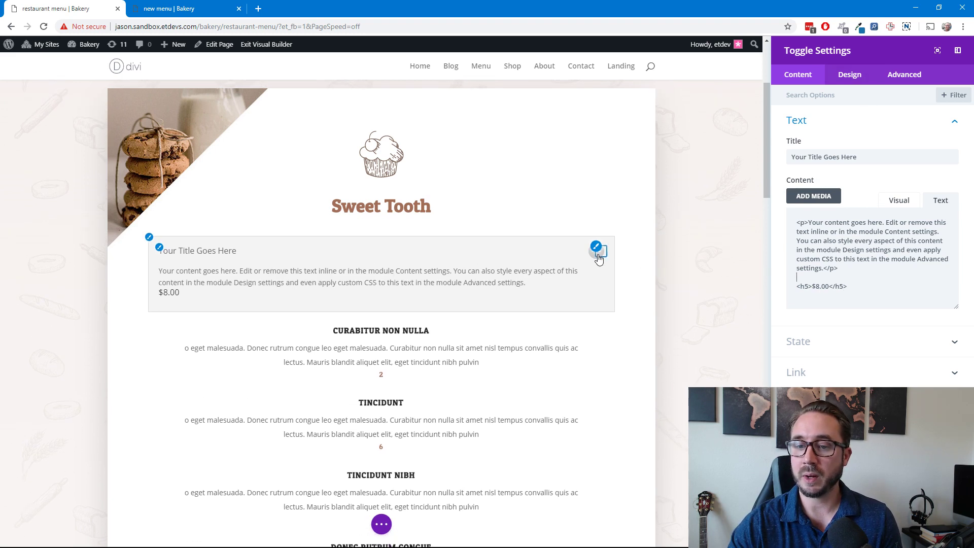
{"action": "left_click", "coordinate": [188, 293]}
{"action": "left_click_drag", "start_coordinate": [188, 293], "coordinate": [158, 293]}
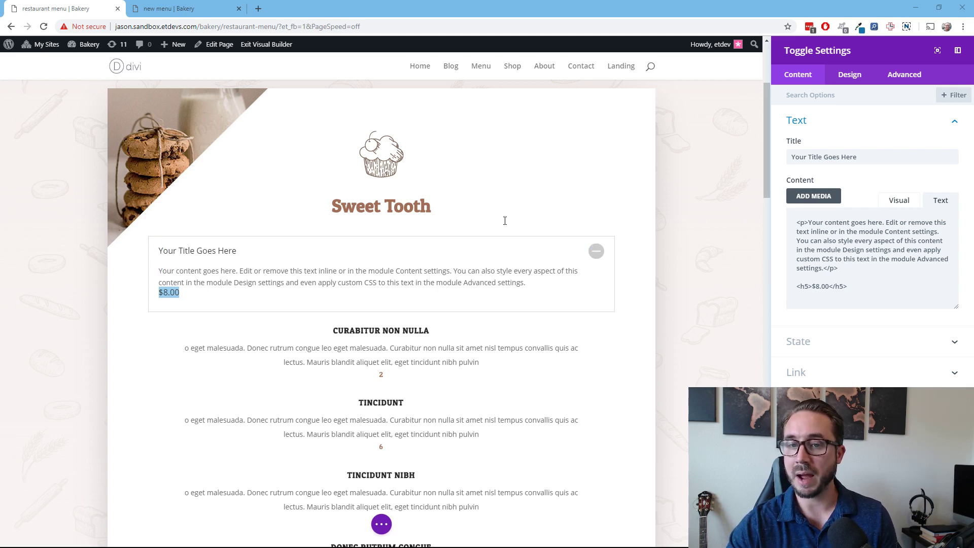
Open the toggle's advanced settings and examine the CSS ID and CSS Class fields.
{"action": "left_click", "coordinate": [904, 76]}
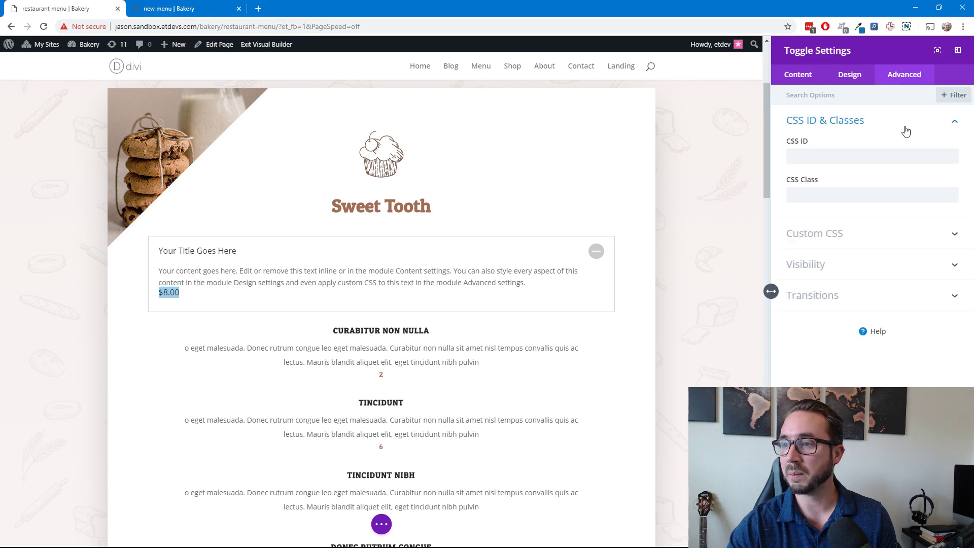
{"action": "left_click", "coordinate": [862, 194]}
{"action": "left_click", "coordinate": [850, 157]}
{"action": "left_click", "coordinate": [860, 193]}
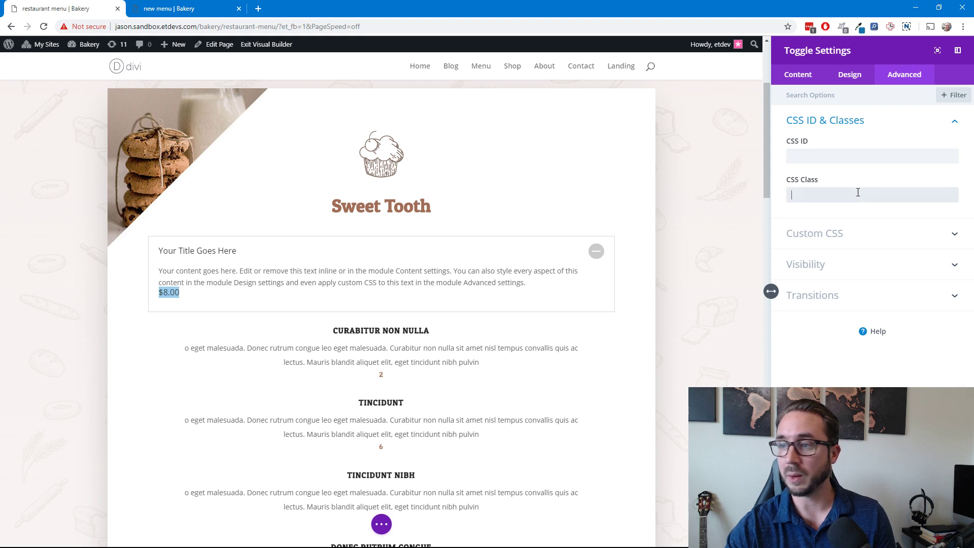
{"action": "left_click", "coordinate": [875, 128]}
{"action": "left_click", "coordinate": [876, 130]}
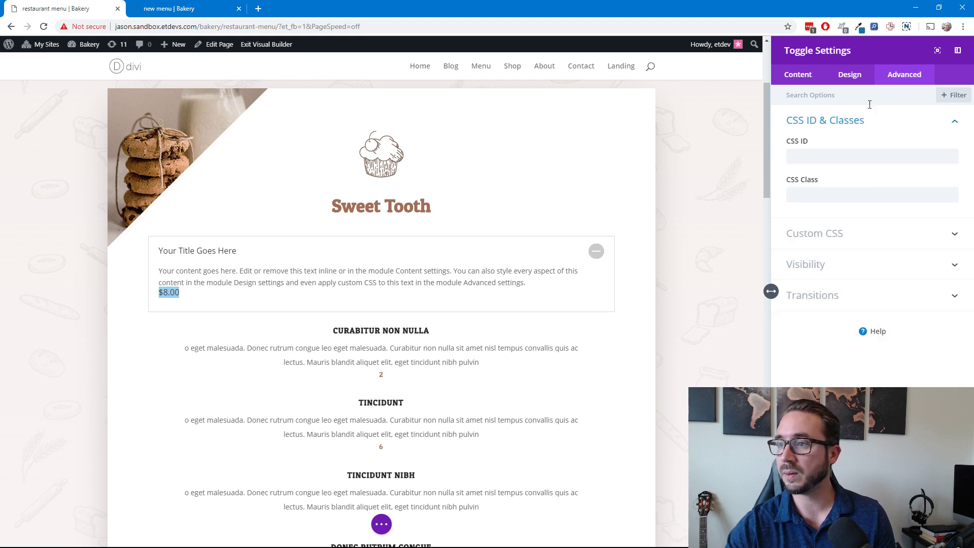
Set the toggle's icon color to #a06d51 in its design settings.
{"action": "left_click", "coordinate": [856, 80]}
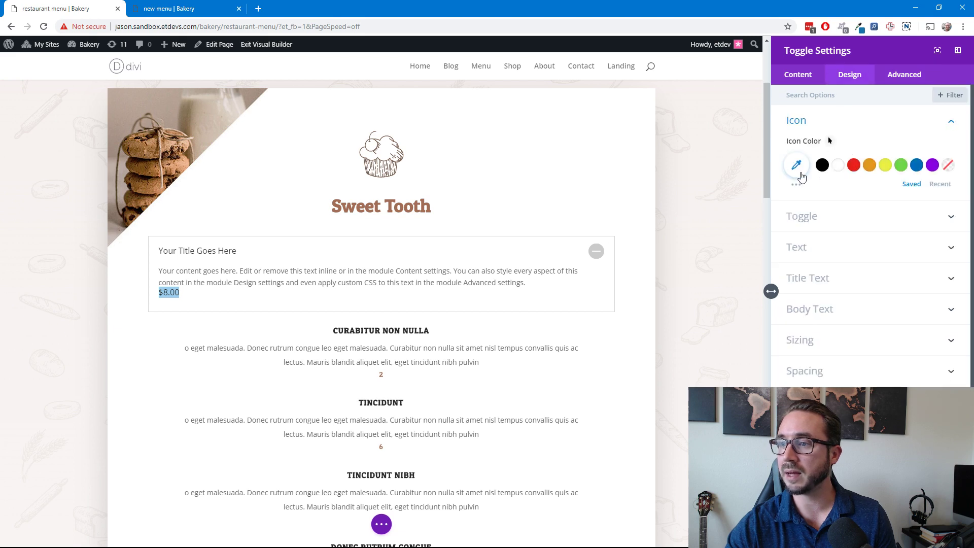
{"action": "left_click", "coordinate": [796, 166]}
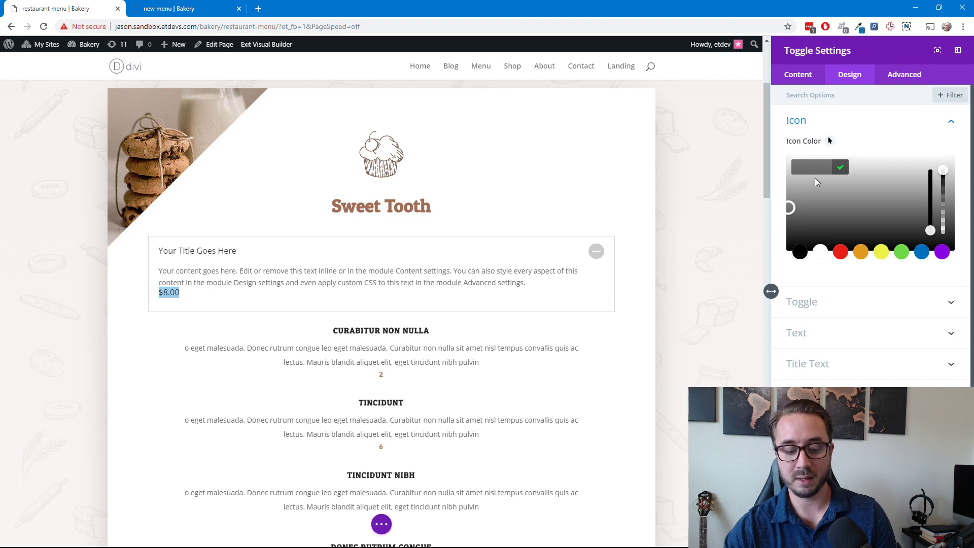
{"action": "type", "text": "#a06d51"}
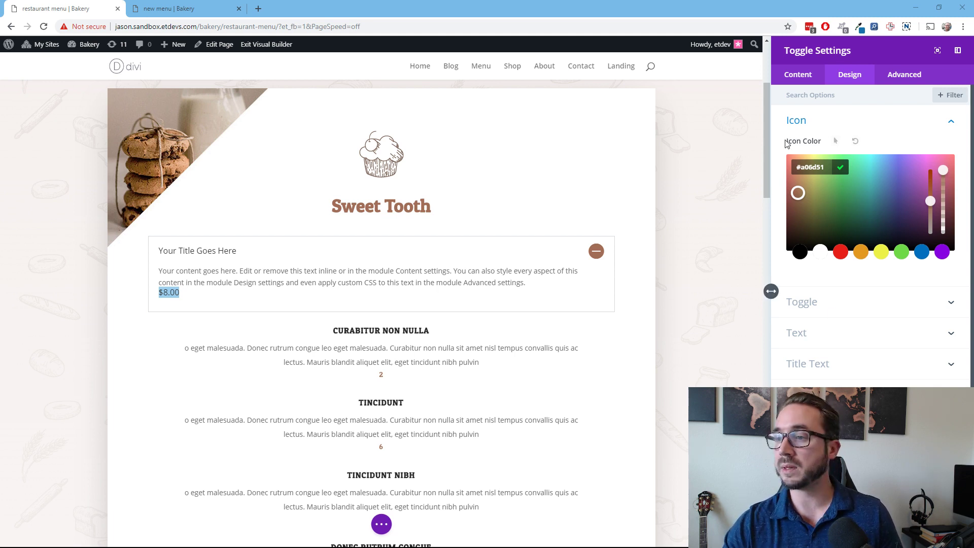
Set the toggle's open and closed text colors to #333333 and its closed background color to white.
{"action": "left_click", "coordinate": [811, 303]}
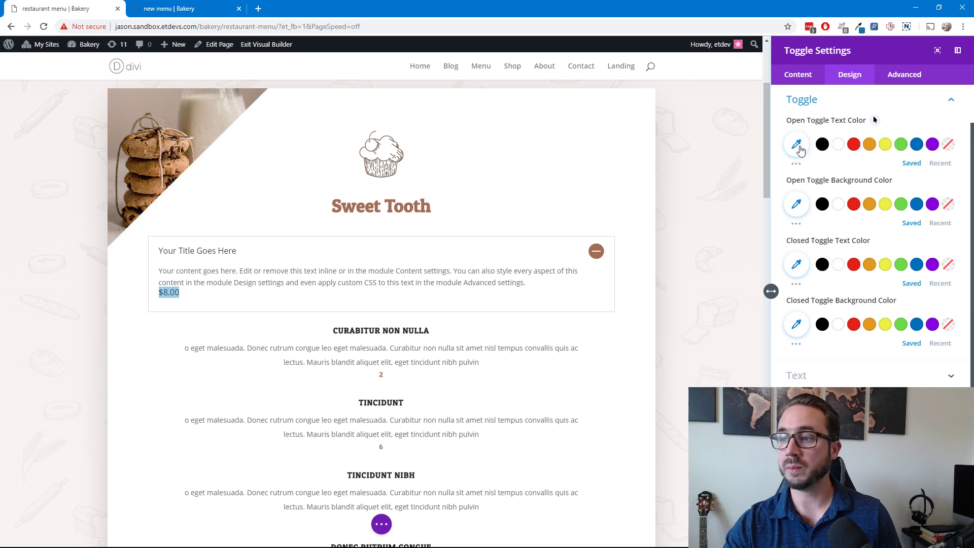
{"action": "left_click", "coordinate": [798, 145]}
{"action": "type", "text": "333333"}
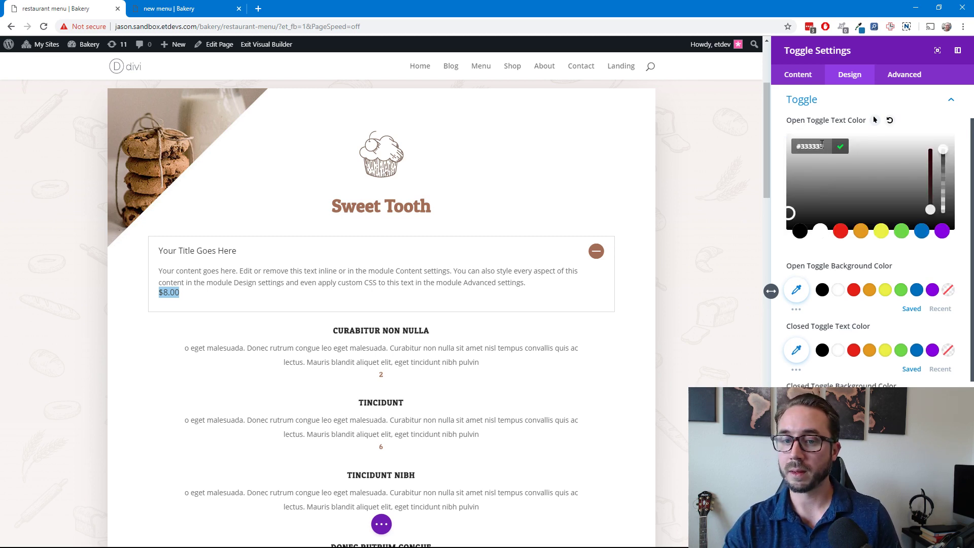
{"action": "left_click", "coordinate": [924, 120]}
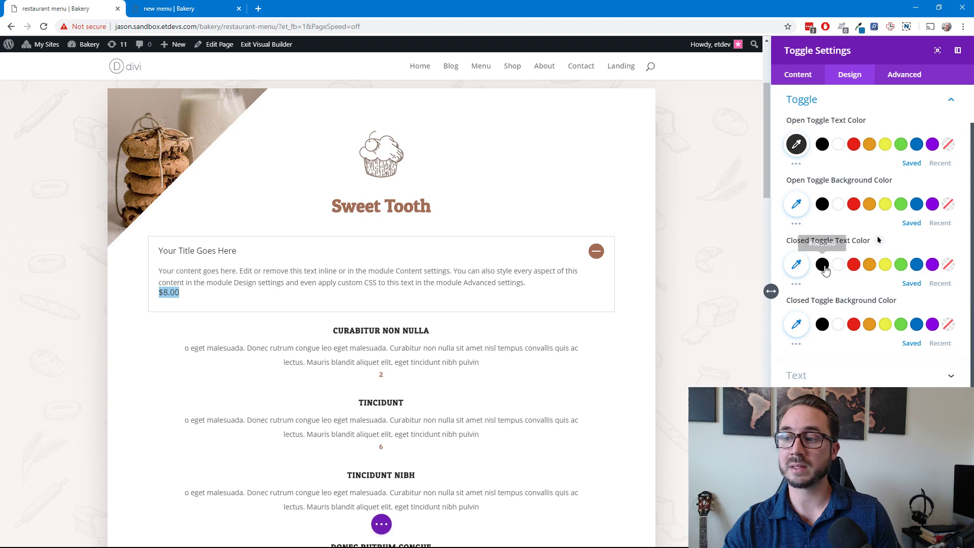
{"action": "left_click", "coordinate": [796, 265]}
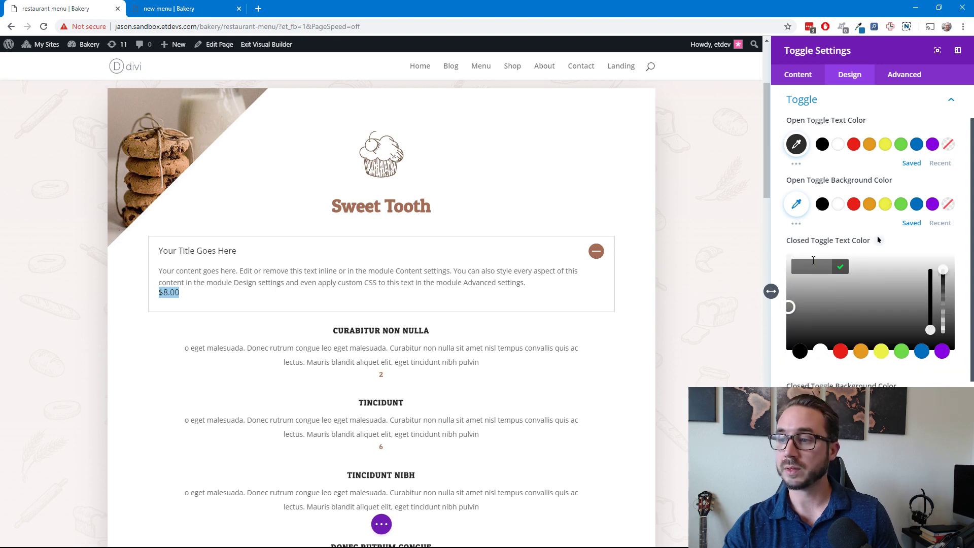
{"action": "type", "text": "333333"}
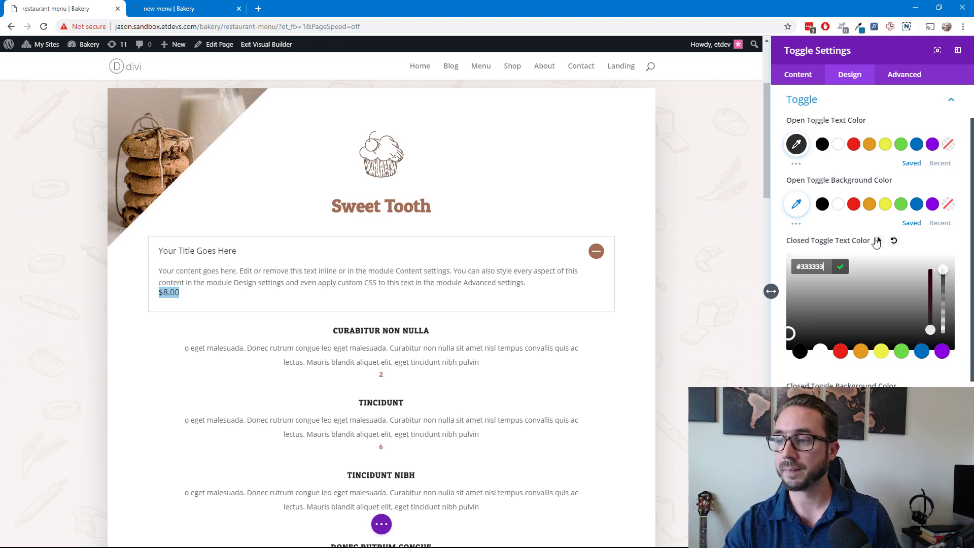
{"action": "left_click", "coordinate": [917, 242]}
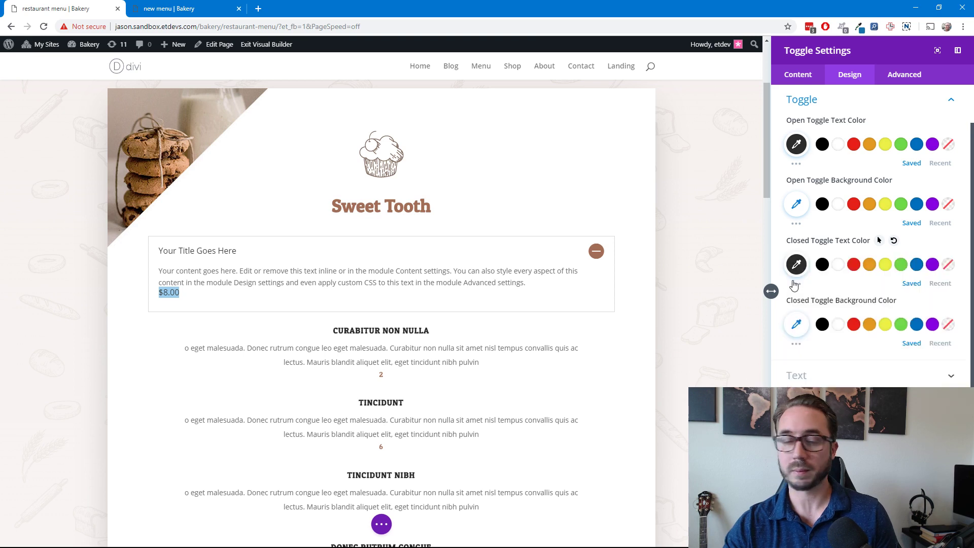
{"action": "left_click", "coordinate": [838, 325]}
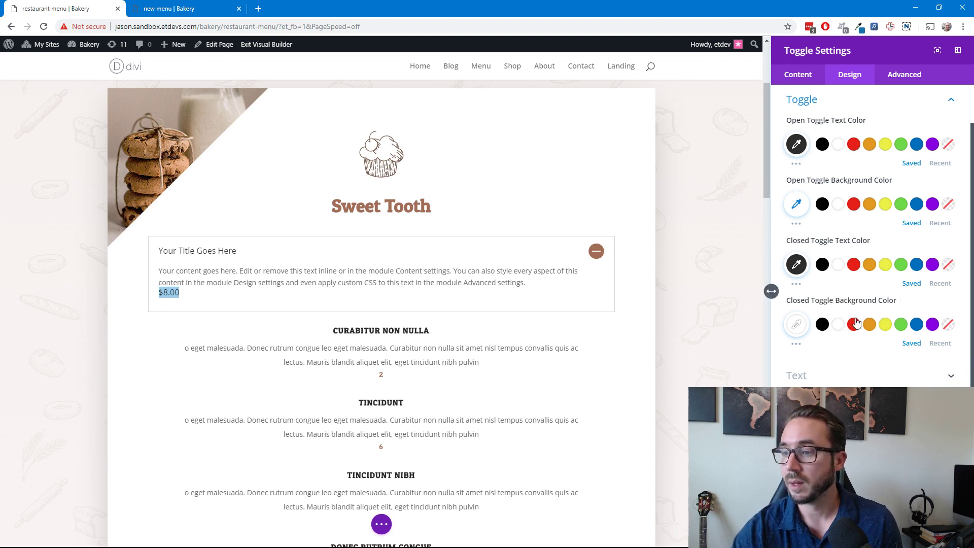
Collapse the toggle on the page and float its settings window clear of the toggle's plus icon.
{"action": "left_click", "coordinate": [598, 251]}
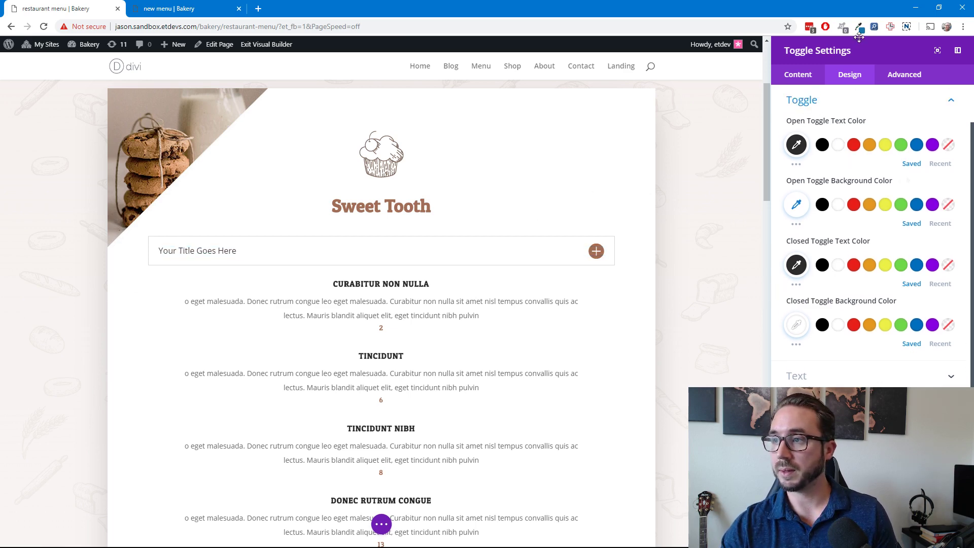
{"action": "left_click_drag", "start_coordinate": [857, 51], "coordinate": [698, 69]}
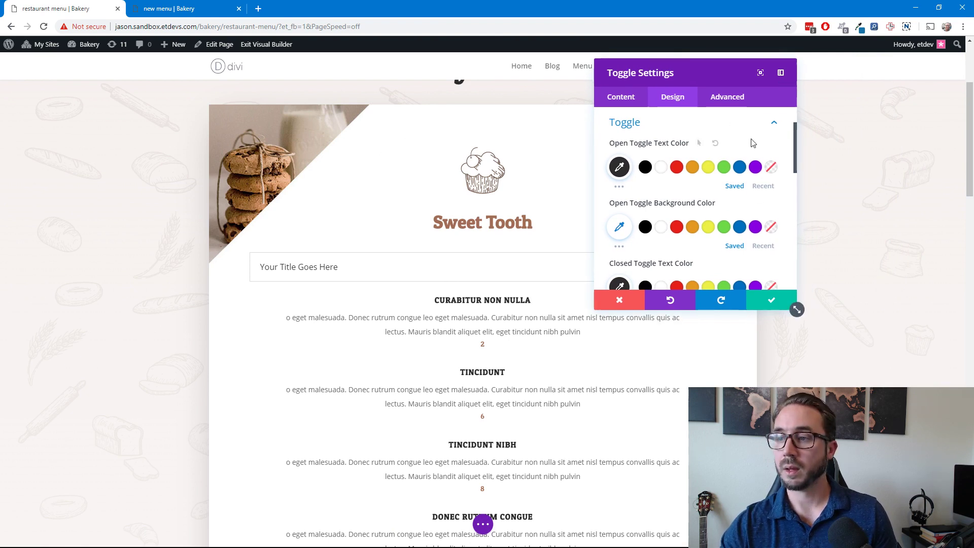
{"action": "left_click_drag", "start_coordinate": [730, 76], "coordinate": [883, 82]}
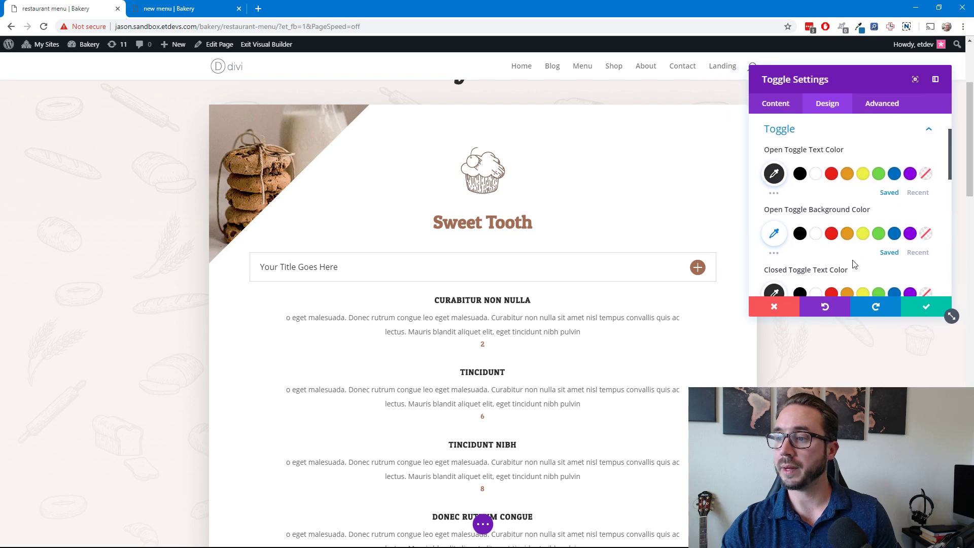
Set the toggle's title font to Patua One with a Bold weight.
{"action": "scroll", "coordinate": [853, 261], "scroll_direction": "down", "scroll_amount": 5}
{"action": "left_click", "coordinate": [829, 202]}
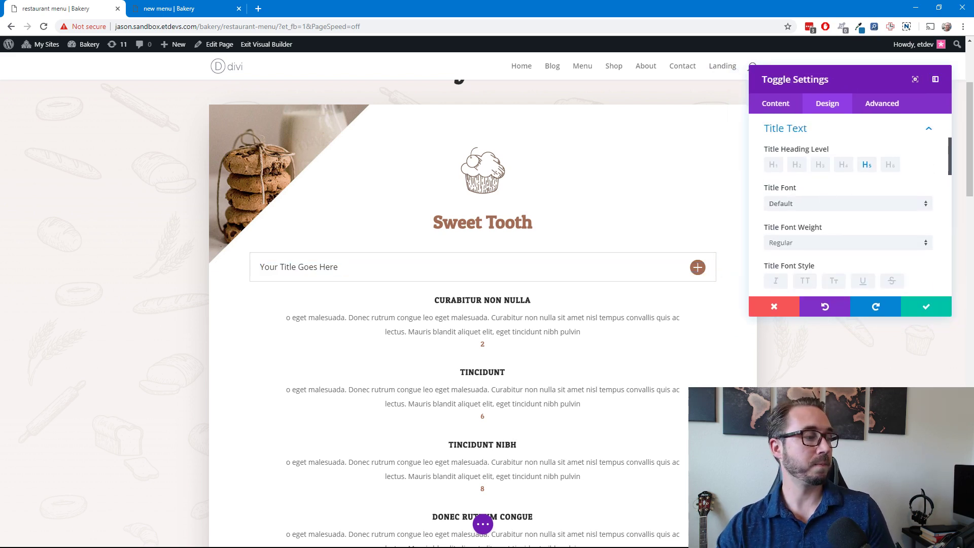
{"action": "left_click", "coordinate": [806, 204]}
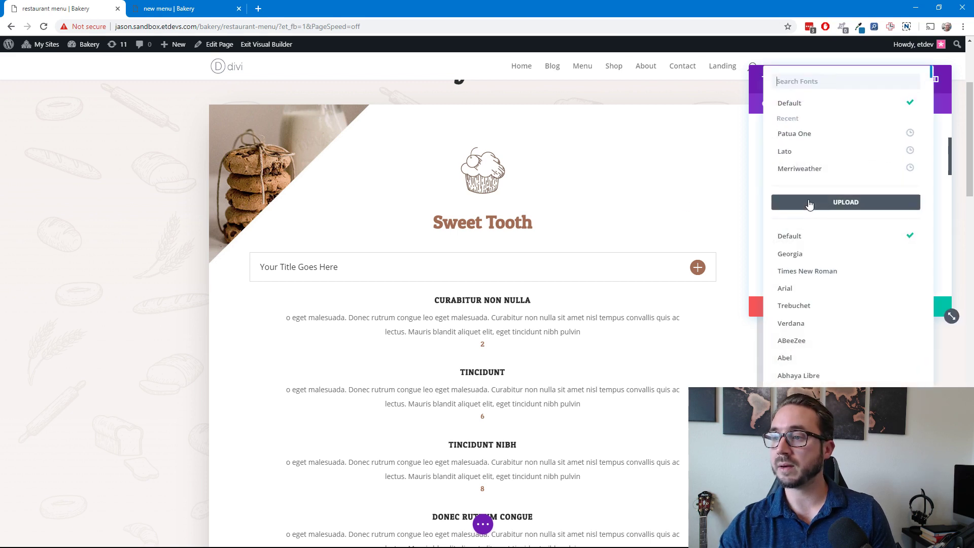
{"action": "left_click", "coordinate": [802, 135]}
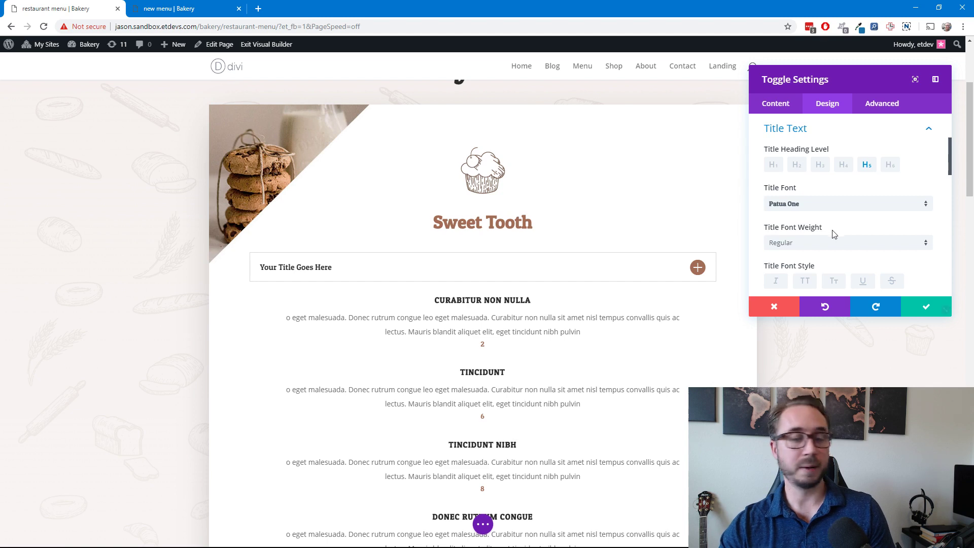
{"action": "left_click", "coordinate": [867, 243]}
{"action": "left_click", "coordinate": [822, 270]}
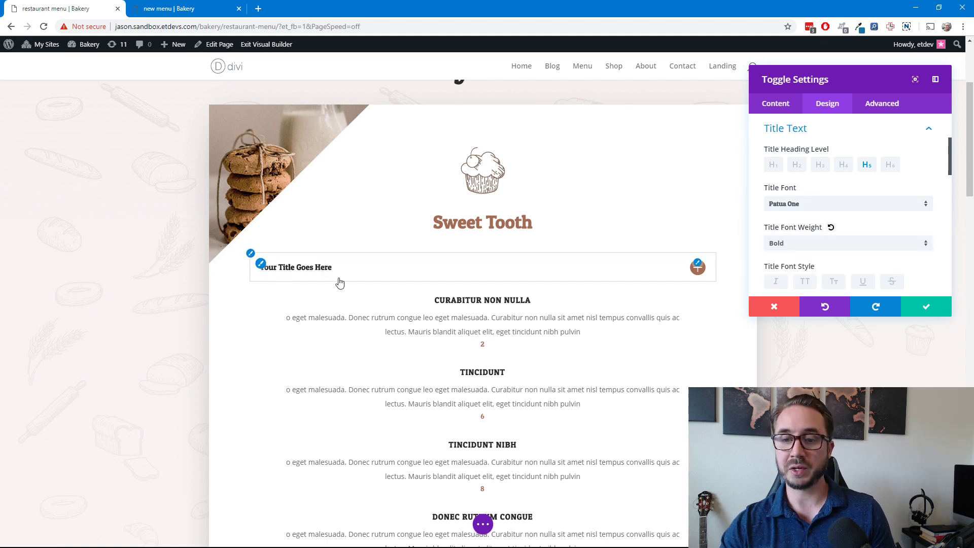
Style the toggle's title in uppercase and set its letter spacing to 1px.
{"action": "scroll", "coordinate": [866, 273], "scroll_direction": "down", "scroll_amount": 1}
{"action": "scroll", "coordinate": [865, 274], "scroll_direction": "down", "scroll_amount": 1}
{"action": "left_click", "coordinate": [807, 249]}
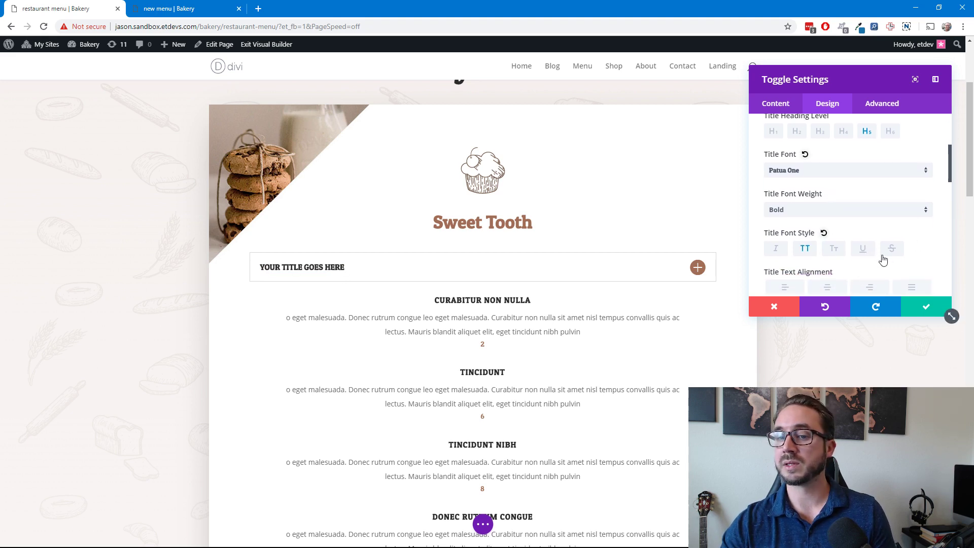
{"action": "scroll", "coordinate": [883, 259], "scroll_direction": "down", "scroll_amount": 1}
{"action": "scroll", "coordinate": [883, 260], "scroll_direction": "down", "scroll_amount": 1}
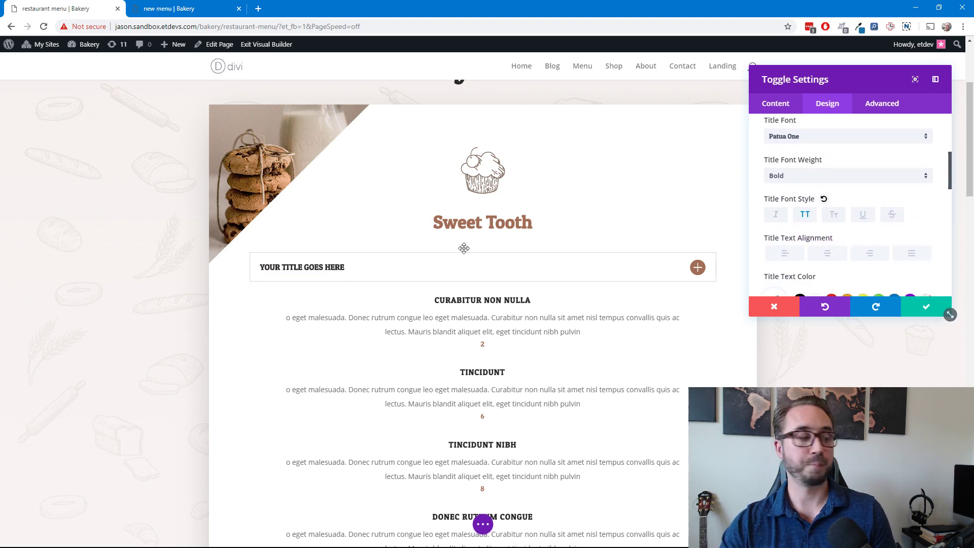
{"action": "scroll", "coordinate": [921, 217], "scroll_direction": "down", "scroll_amount": 3}
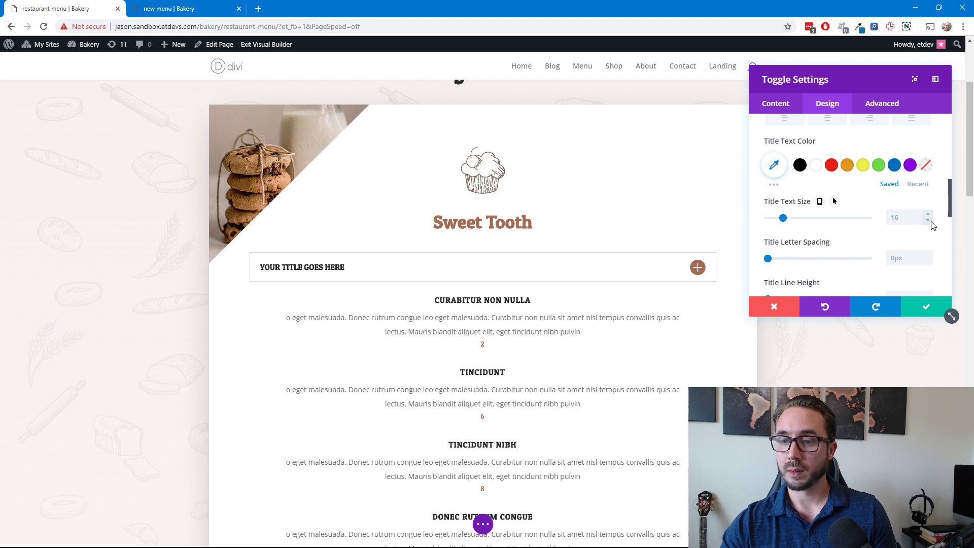
{"action": "left_click", "coordinate": [928, 255]}
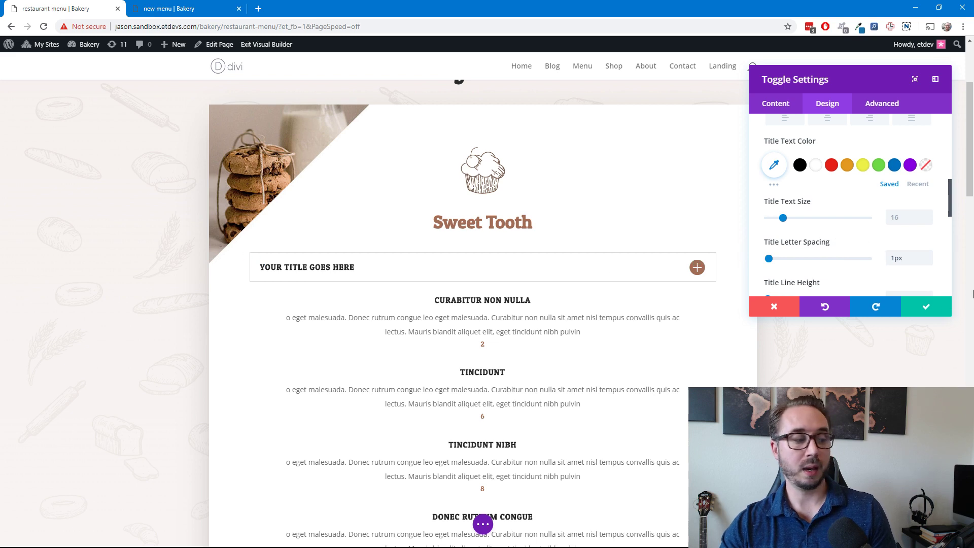
Set the toggle's title line height to 4em to enlarge its clickable area.
{"action": "scroll", "coordinate": [973, 294], "scroll_direction": "down", "scroll_amount": 1}
{"action": "scroll", "coordinate": [887, 270], "scroll_direction": "down", "scroll_amount": 2}
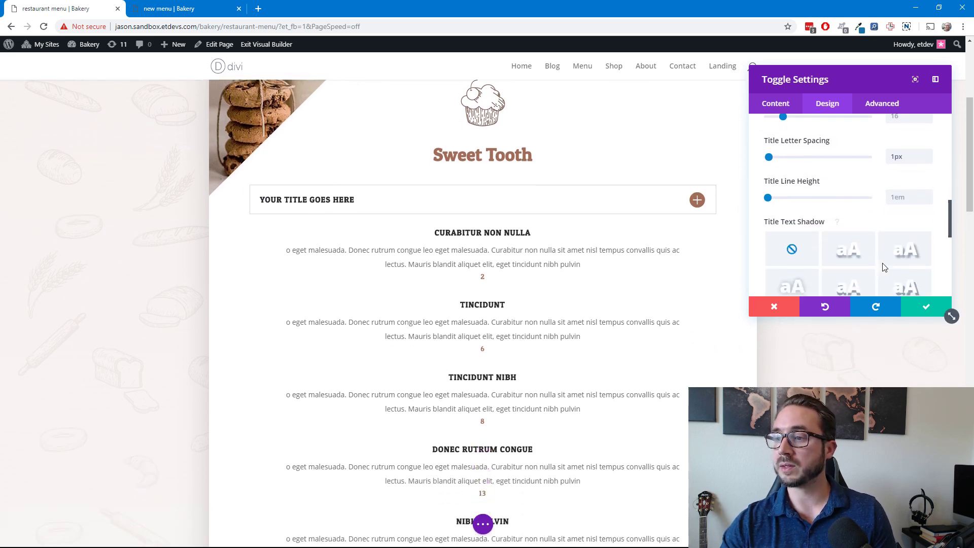
{"action": "left_click", "coordinate": [903, 200]}
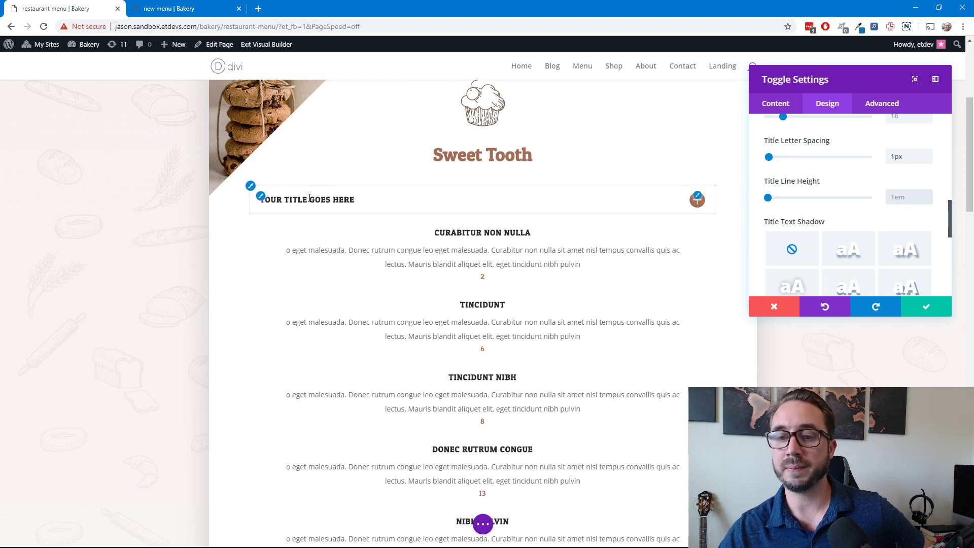
{"action": "left_click", "coordinate": [280, 200]}
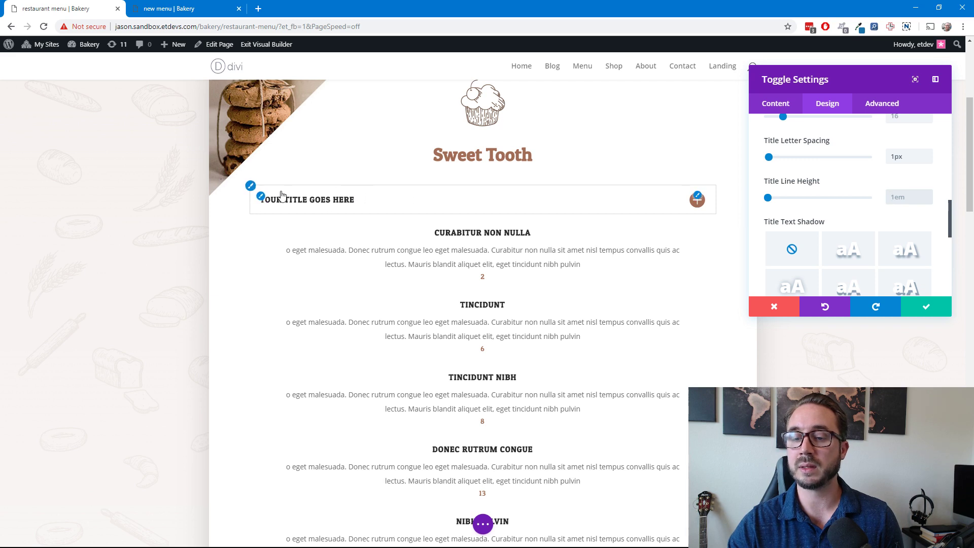
{"action": "left_click", "coordinate": [392, 199]}
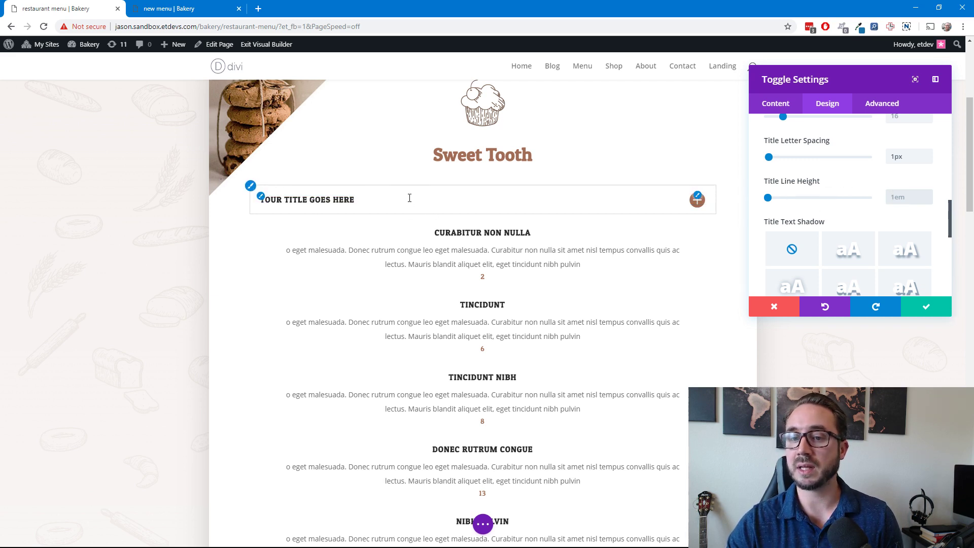
{"action": "left_click", "coordinate": [402, 200]}
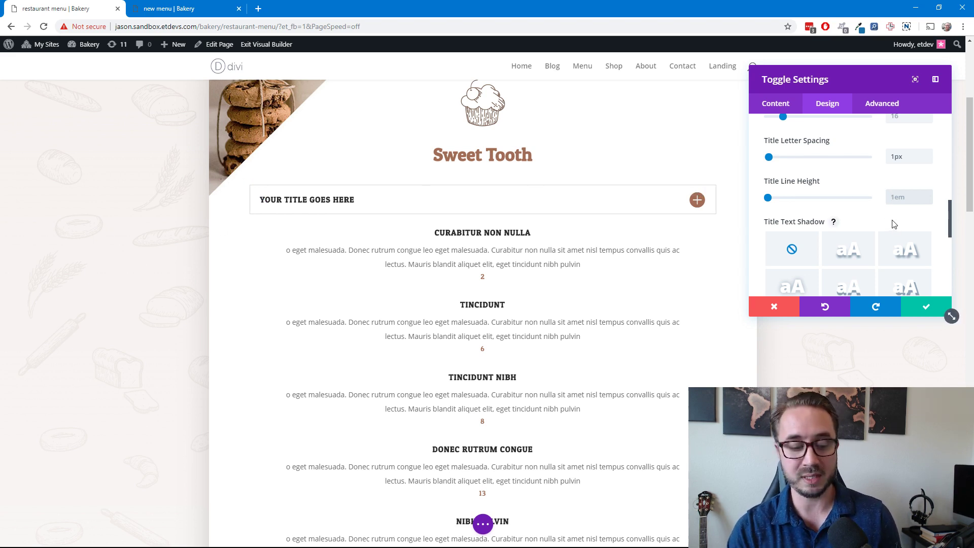
{"action": "type", "text": "4em"}
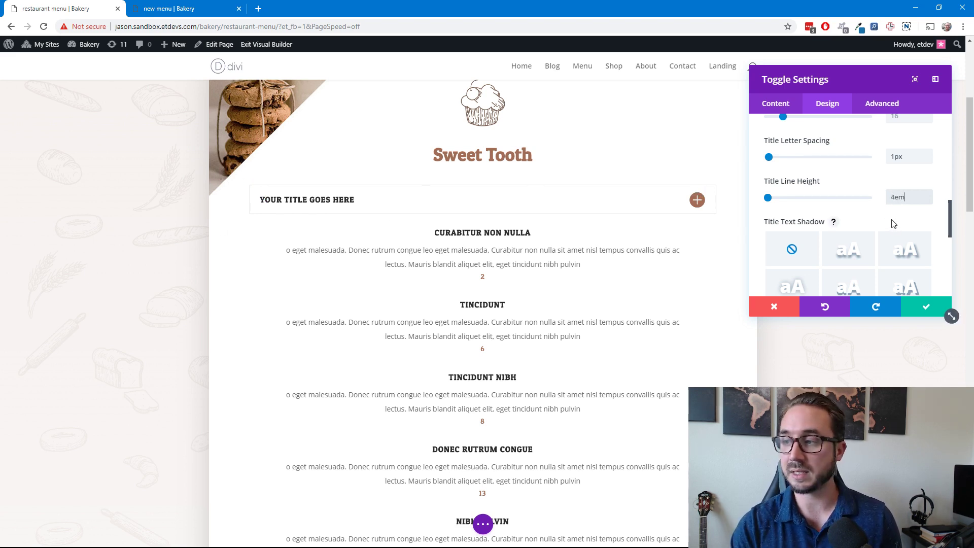
{"action": "left_click", "coordinate": [391, 208]}
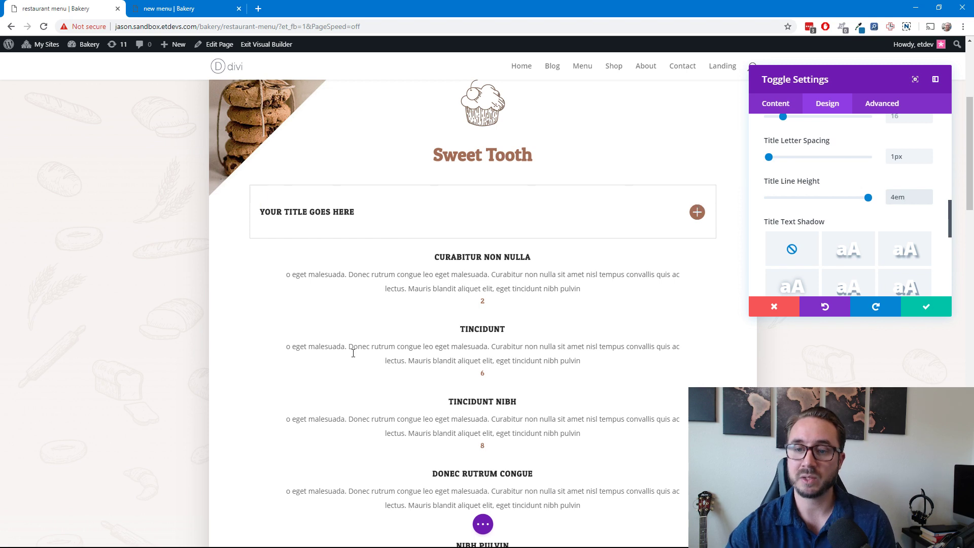
Highlight the toggle's title and open and close the toggle from its title area to check the clickable space.
{"action": "scroll", "coordinate": [910, 238], "scroll_direction": "down", "scroll_amount": 1}
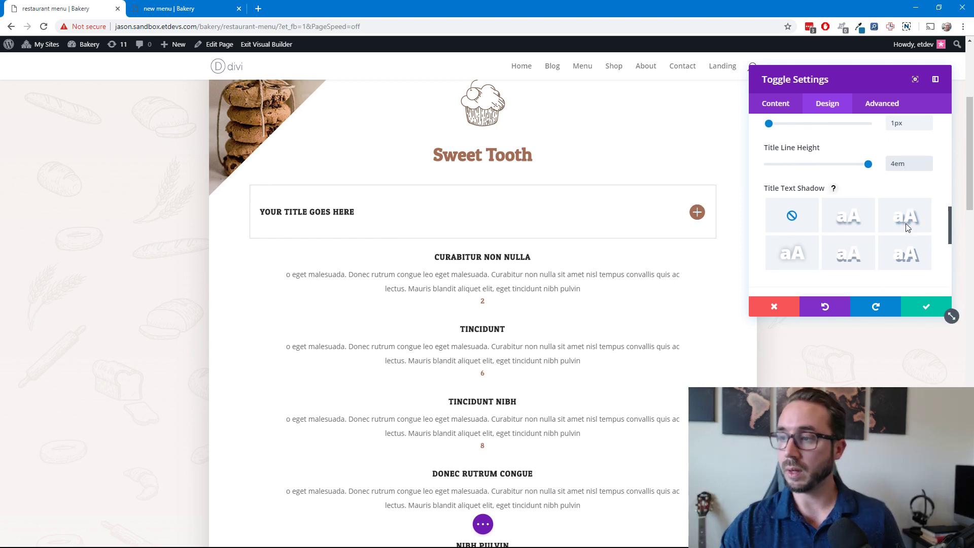
{"action": "scroll", "coordinate": [907, 227], "scroll_direction": "up", "scroll_amount": 1}
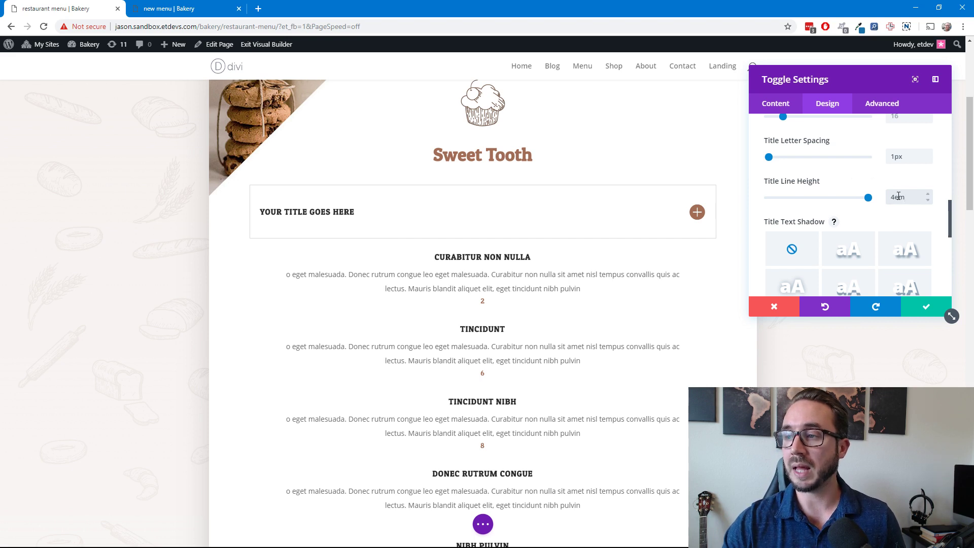
{"action": "left_click", "coordinate": [355, 211]}
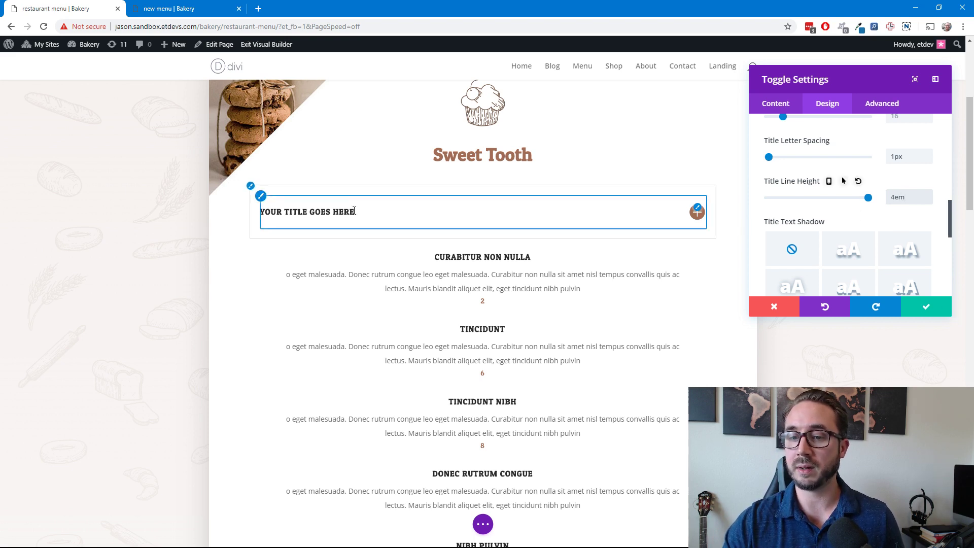
{"action": "left_click_drag", "start_coordinate": [356, 211], "coordinate": [259, 215]}
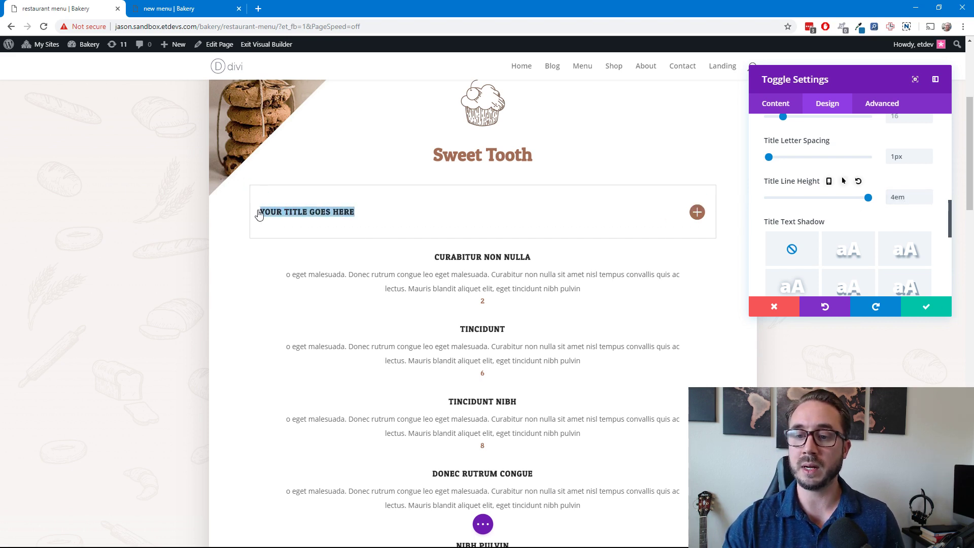
{"action": "left_click", "coordinate": [359, 210]}
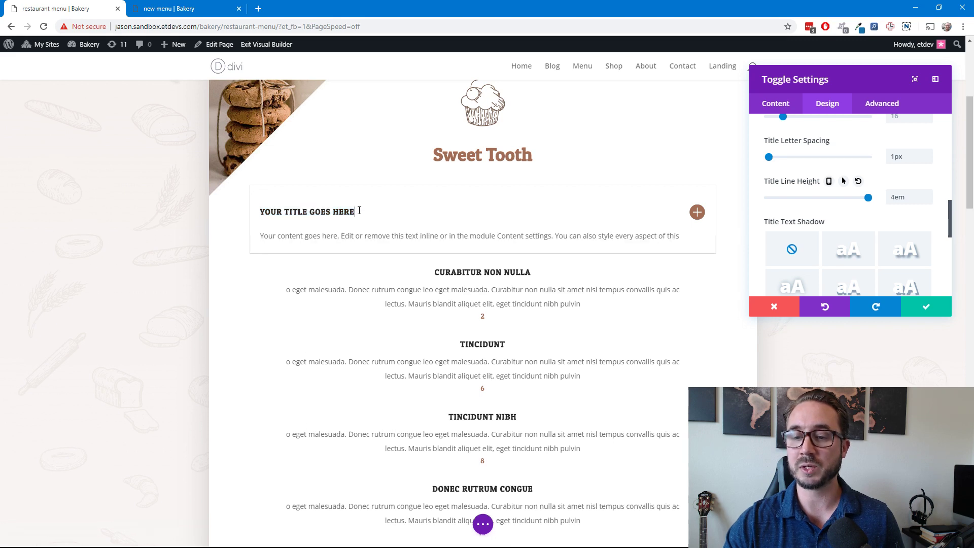
{"action": "left_click", "coordinate": [441, 206]}
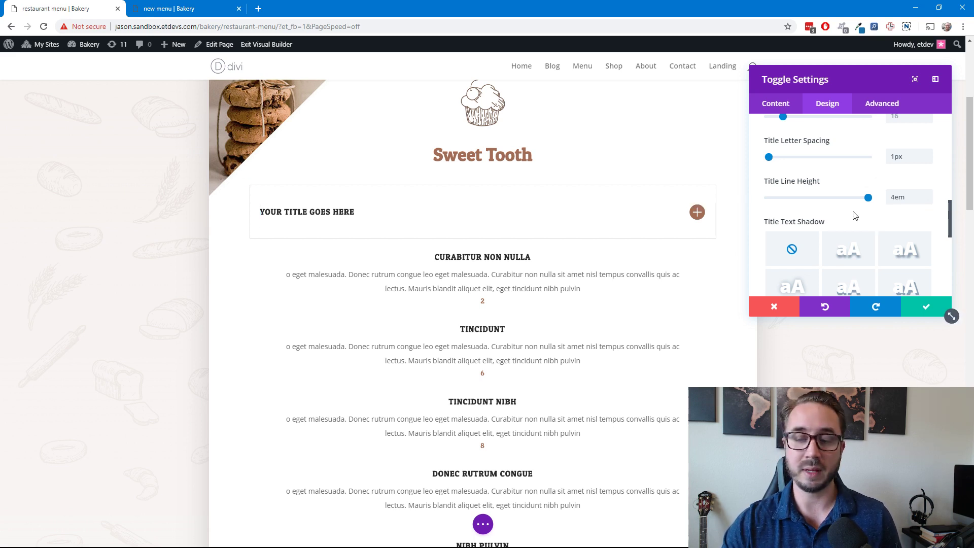
{"action": "scroll", "coordinate": [855, 215], "scroll_direction": "down", "scroll_amount": 2}
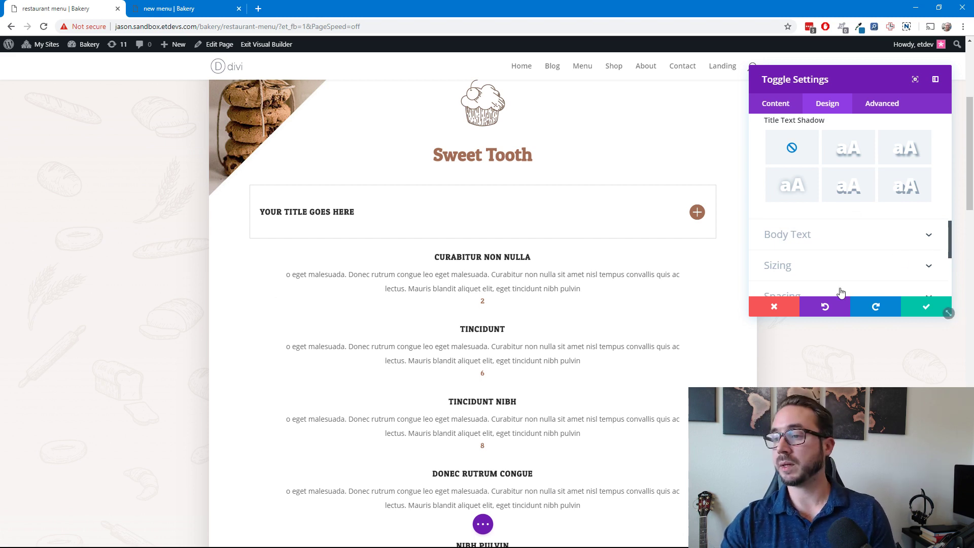
Set the toggle's custom top and bottom padding to 0px.
{"action": "scroll", "coordinate": [841, 233], "scroll_direction": "down", "scroll_amount": 2}
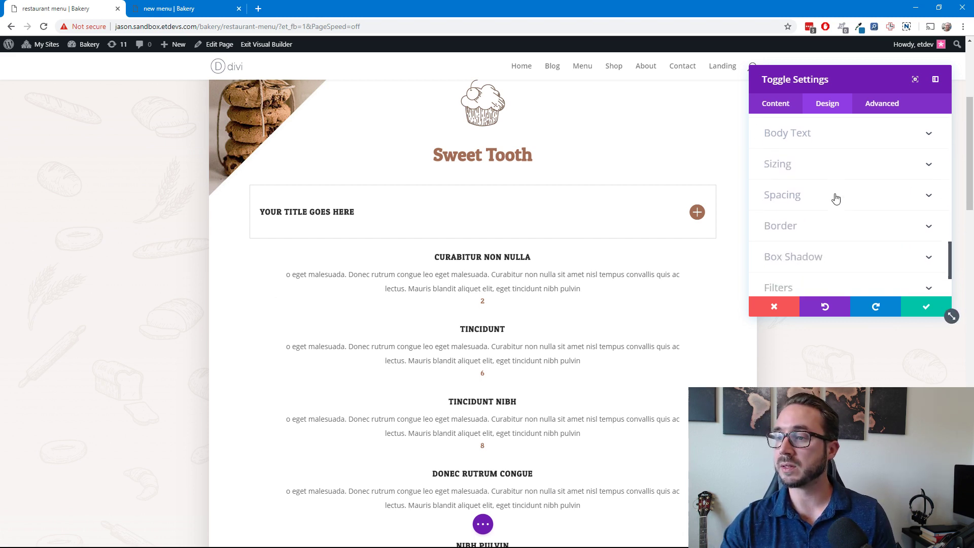
{"action": "left_click", "coordinate": [836, 196]}
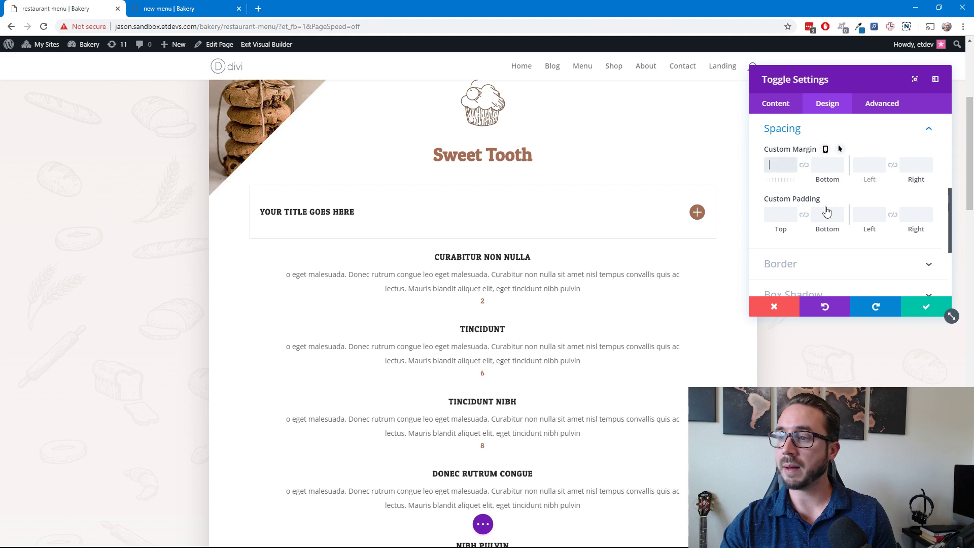
{"action": "left_click", "coordinate": [793, 219]}
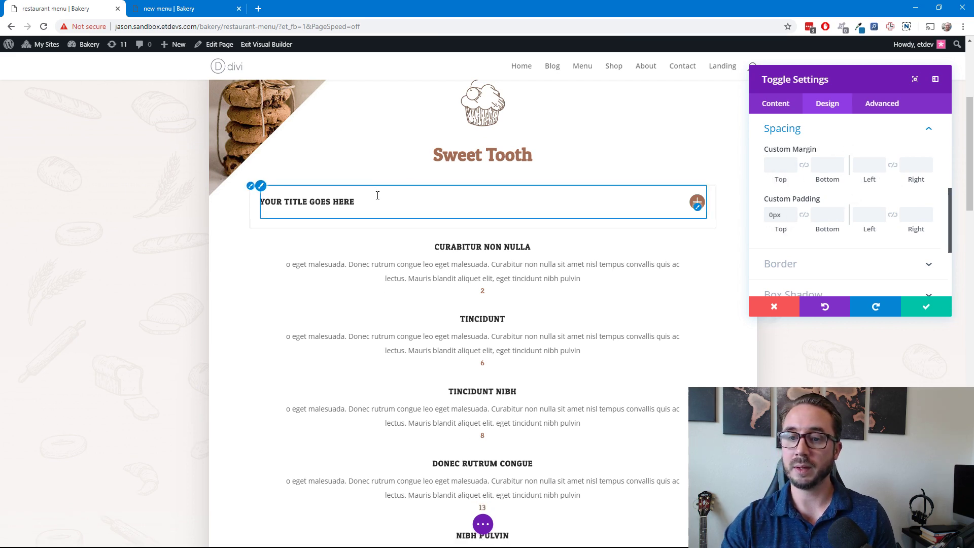
{"action": "left_click", "coordinate": [839, 219]}
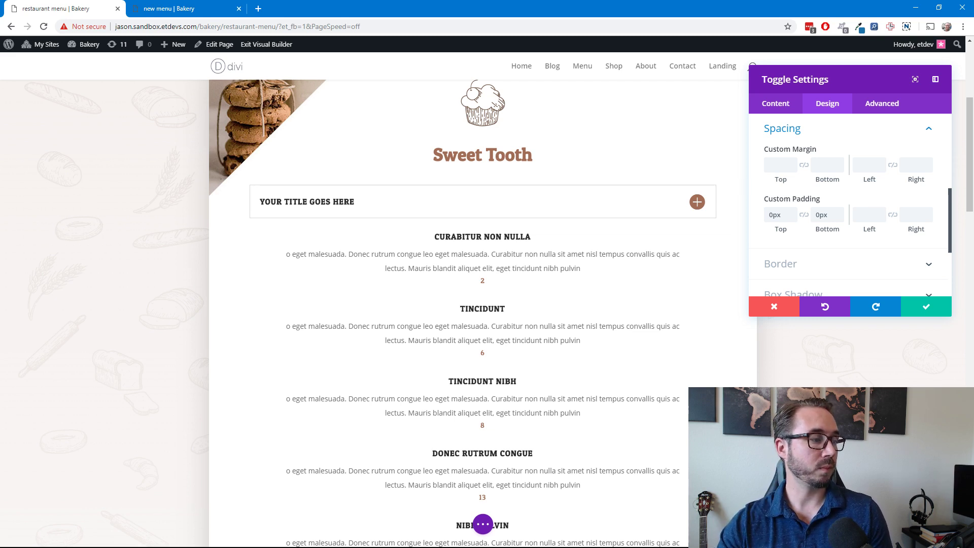
Set the color of the toggle's left border to #a06d51.
{"action": "scroll", "coordinate": [819, 248], "scroll_direction": "down", "scroll_amount": 2}
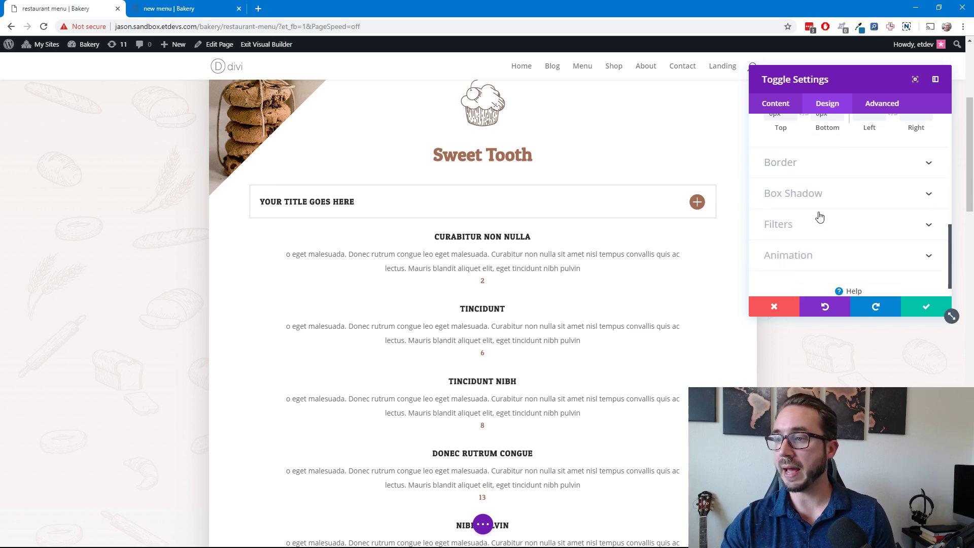
{"action": "left_click", "coordinate": [823, 162]}
{"action": "scroll", "coordinate": [908, 233], "scroll_direction": "down", "scroll_amount": 2}
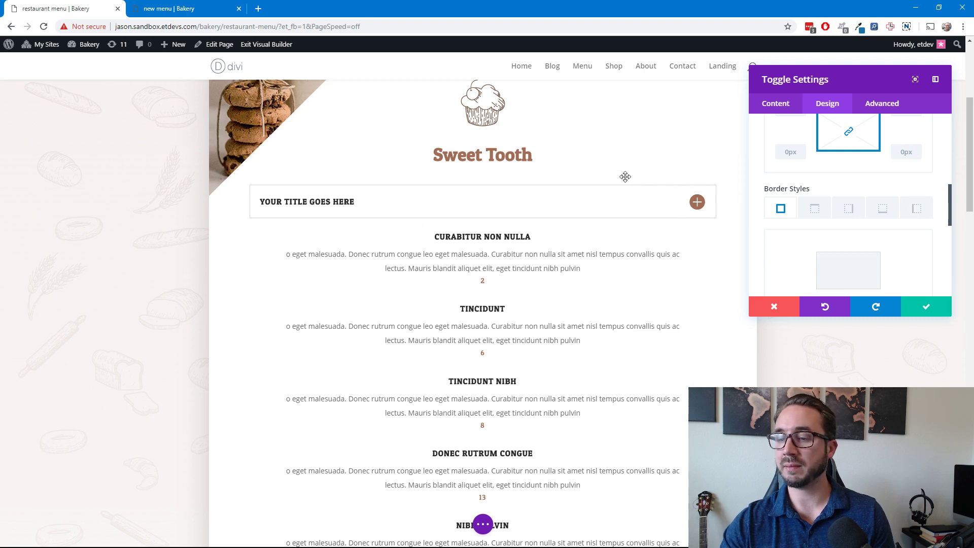
{"action": "left_click", "coordinate": [916, 209]}
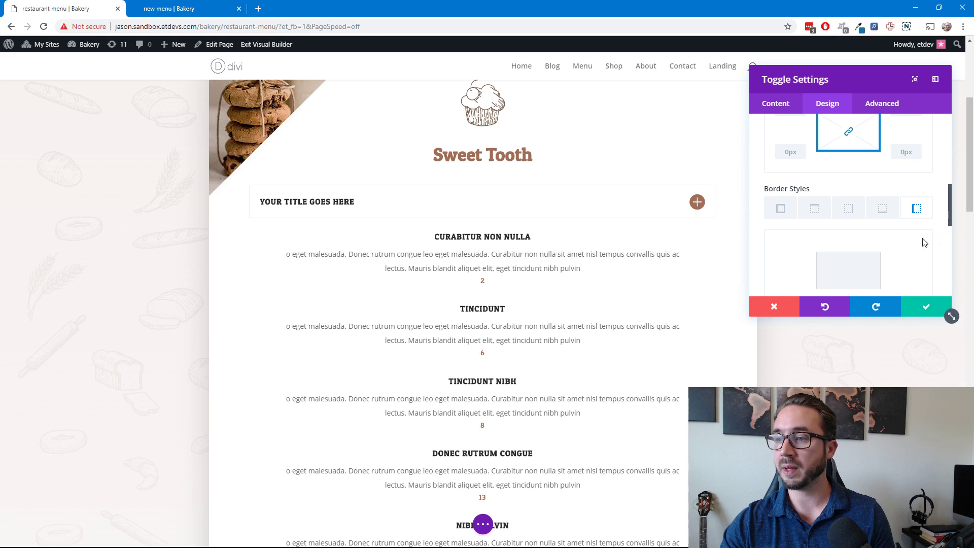
{"action": "scroll", "coordinate": [906, 272], "scroll_direction": "down", "scroll_amount": 3}
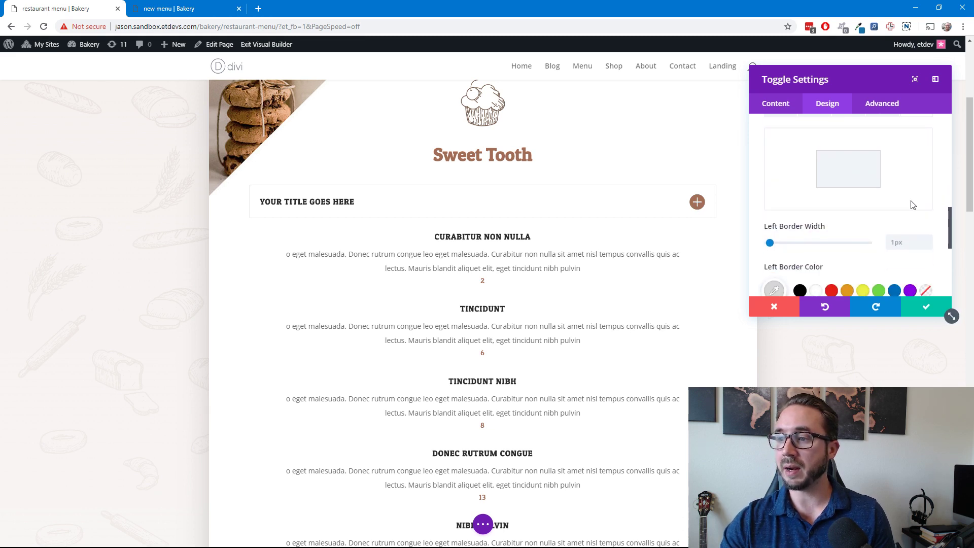
{"action": "scroll", "coordinate": [849, 225], "scroll_direction": "down", "scroll_amount": 1}
{"action": "left_click", "coordinate": [773, 257]}
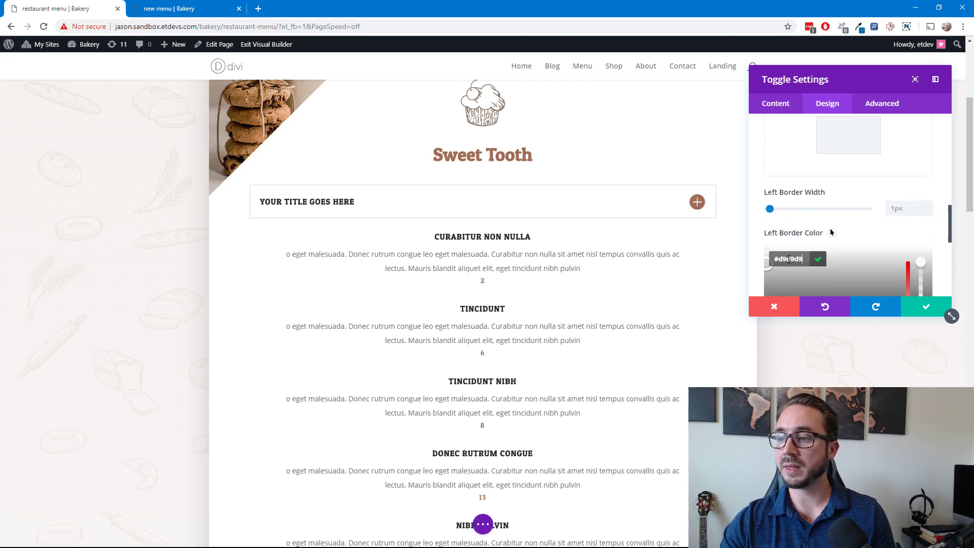
{"action": "key", "text": "ctrl+a"}
{"action": "type", "text": "#a06d51"}
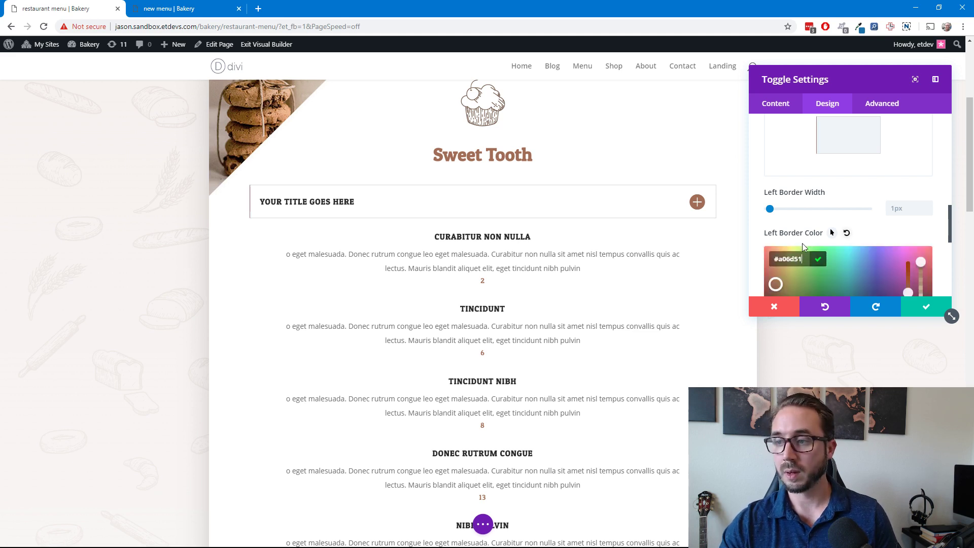
{"action": "left_click", "coordinate": [870, 231]}
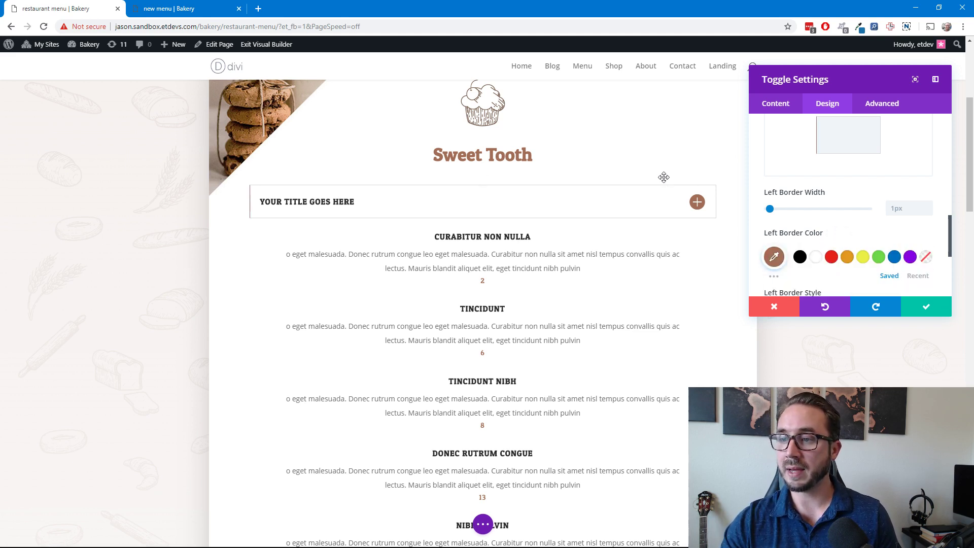
Set the toggle's left border width to 5px and save the toggle's settings.
{"action": "scroll", "coordinate": [870, 225], "scroll_direction": "down", "scroll_amount": 2}
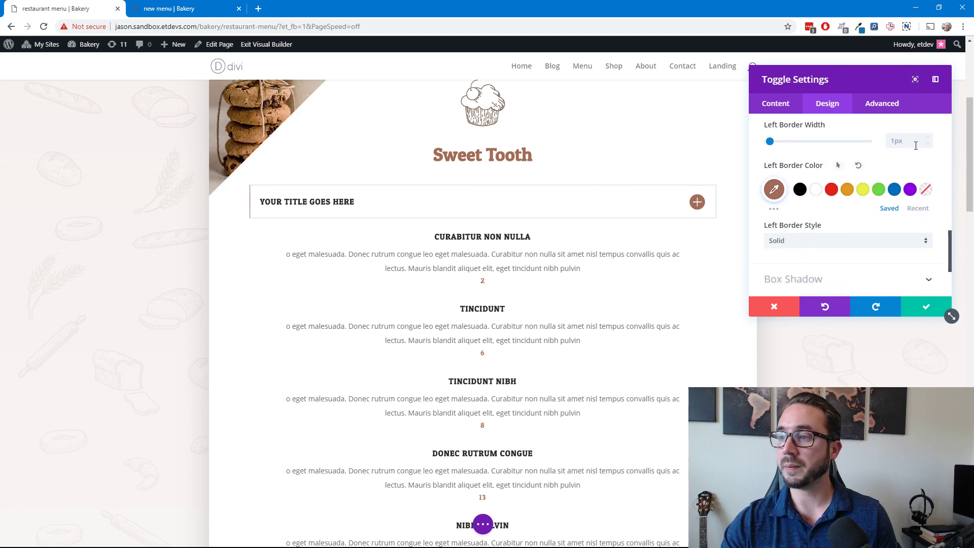
{"action": "left_click", "coordinate": [928, 138]}
{"action": "left_click", "coordinate": [928, 138]}
{"action": "left_click", "coordinate": [927, 138]}
{"action": "left_click", "coordinate": [928, 138]}
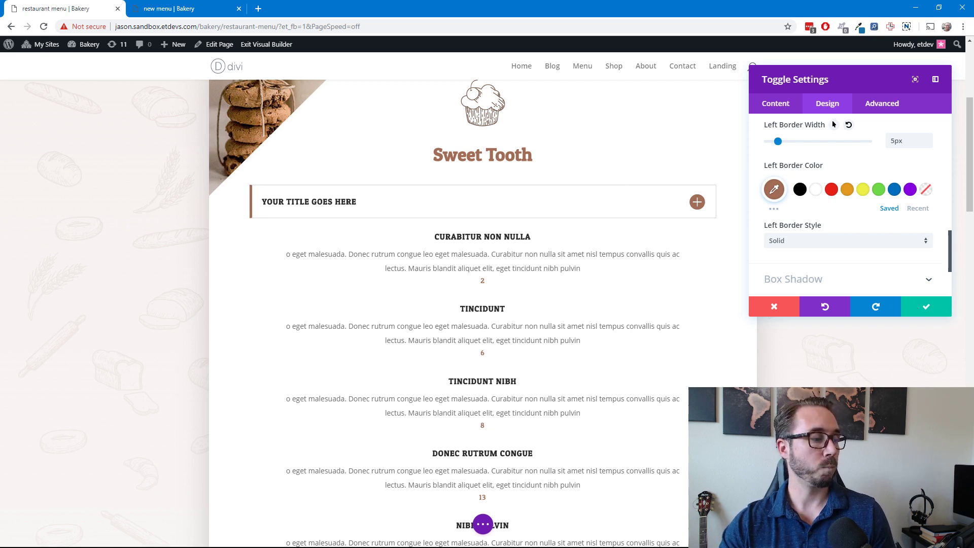
{"action": "left_click", "coordinate": [925, 306]}
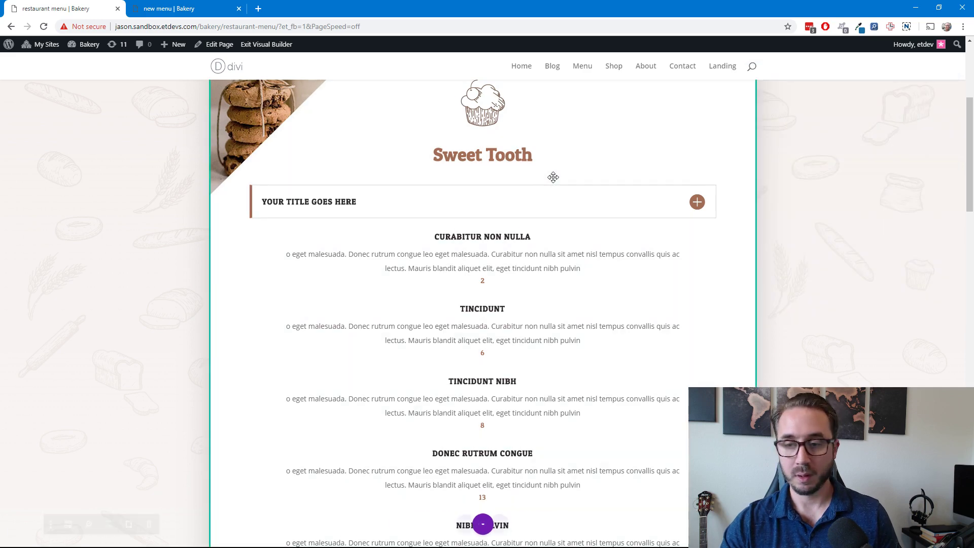
Save the restaurant menu page and open its live version in a new browser tab.
{"action": "key", "text": "ctrl+s"}
{"action": "right_click", "coordinate": [260, 44]}
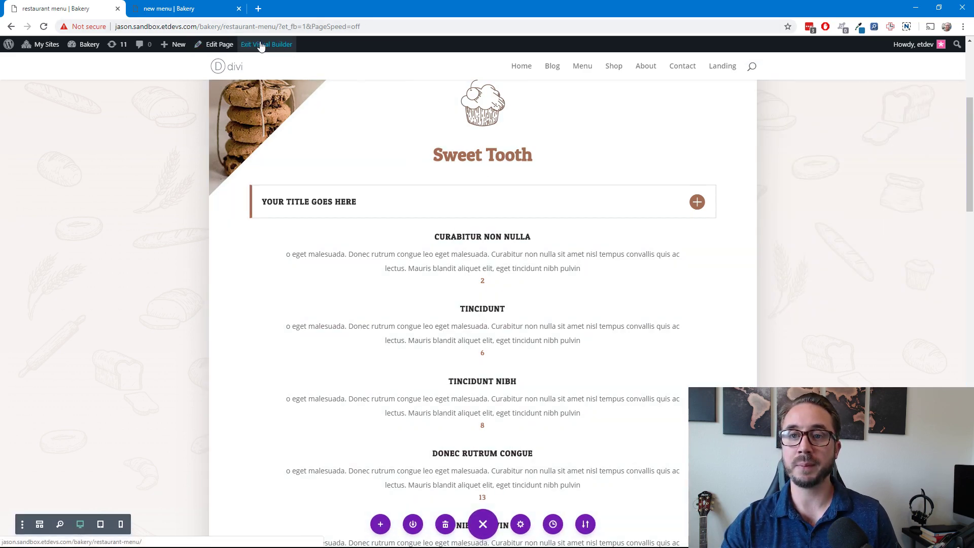
{"action": "left_click", "coordinate": [304, 50]}
{"action": "left_click", "coordinate": [182, 8]}
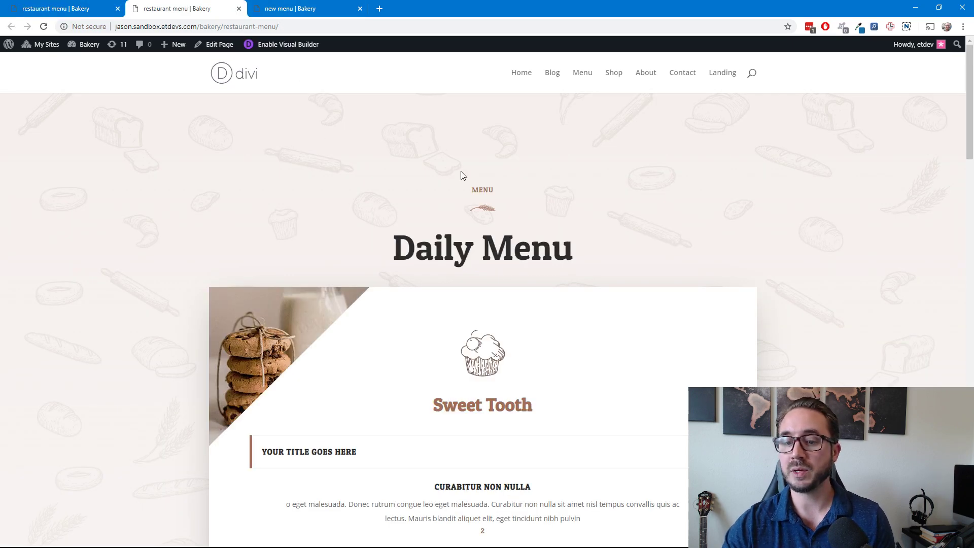
Open and close the Sweet Tooth toggle on the live page from both its icon and its title area to check it.
{"action": "scroll", "coordinate": [449, 173], "scroll_direction": "down", "scroll_amount": 2}
{"action": "scroll", "coordinate": [447, 172], "scroll_direction": "down", "scroll_amount": 5}
{"action": "scroll", "coordinate": [364, 211], "scroll_direction": "up", "scroll_amount": 2}
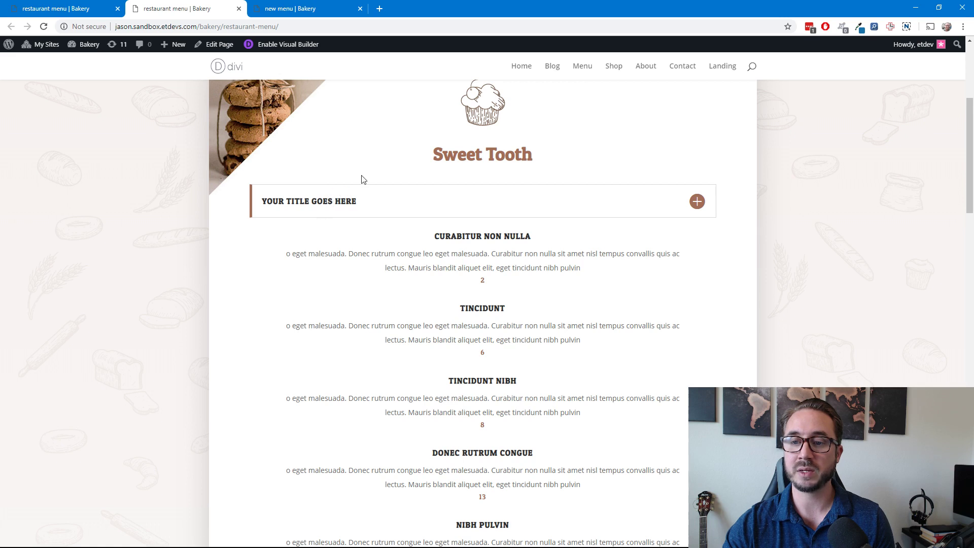
{"action": "left_click", "coordinate": [694, 203]}
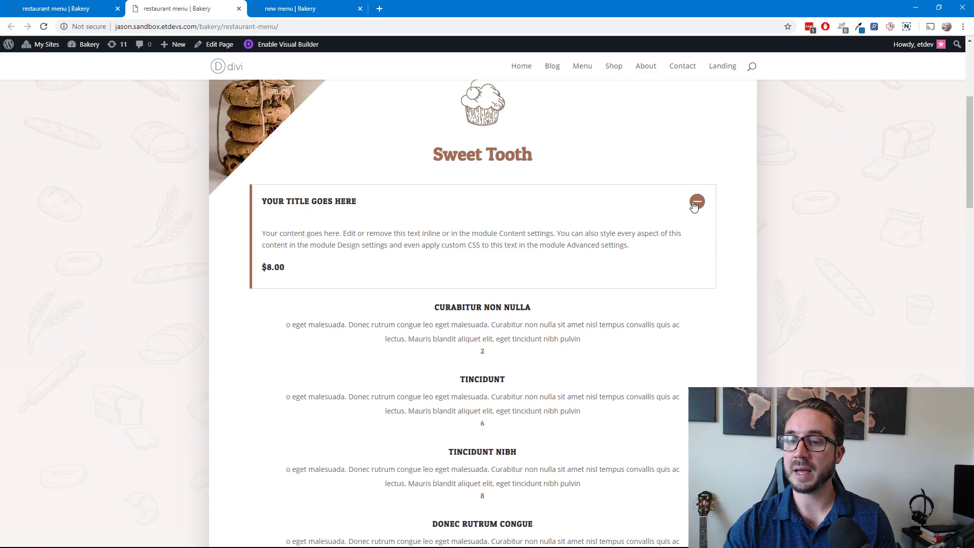
{"action": "left_click", "coordinate": [689, 208]}
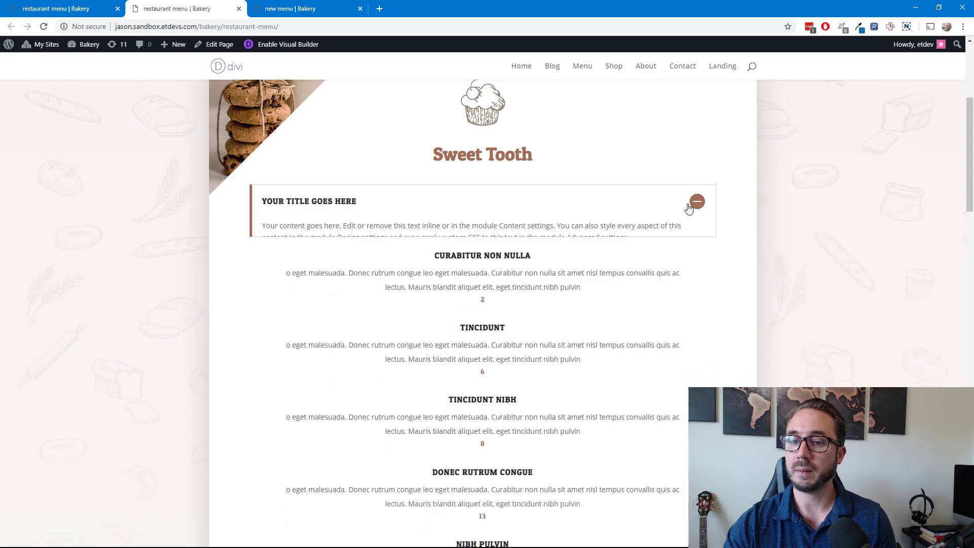
{"action": "left_click", "coordinate": [691, 205]}
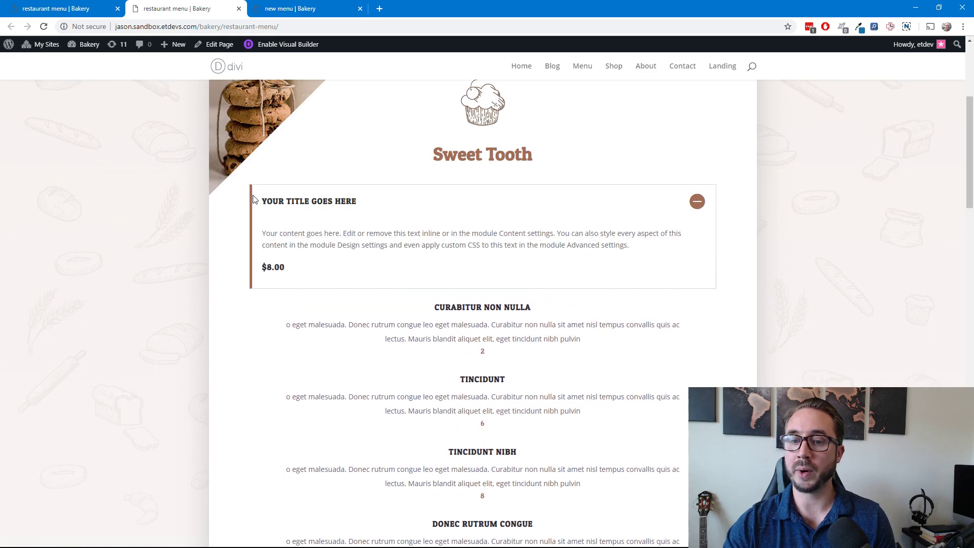
{"action": "left_click", "coordinate": [562, 203]}
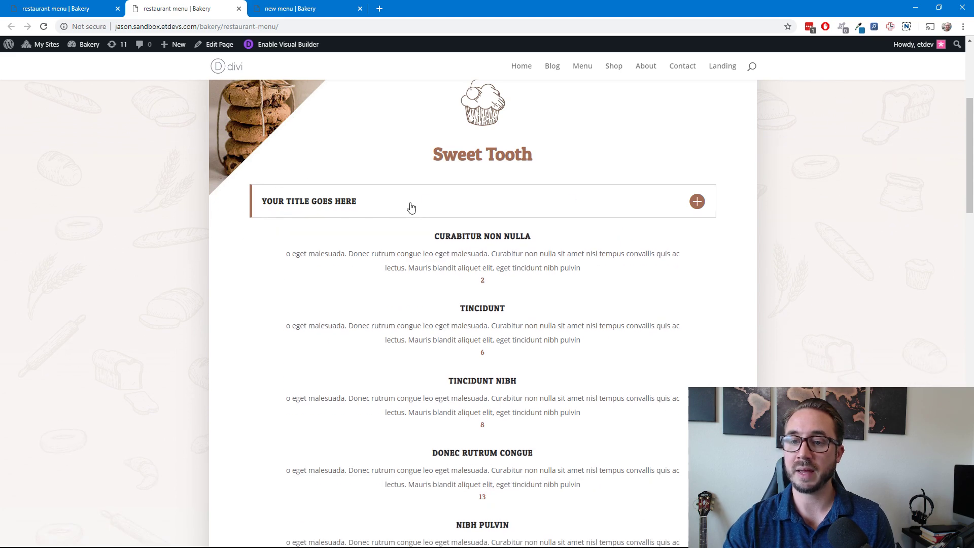
{"action": "left_click", "coordinate": [408, 206]}
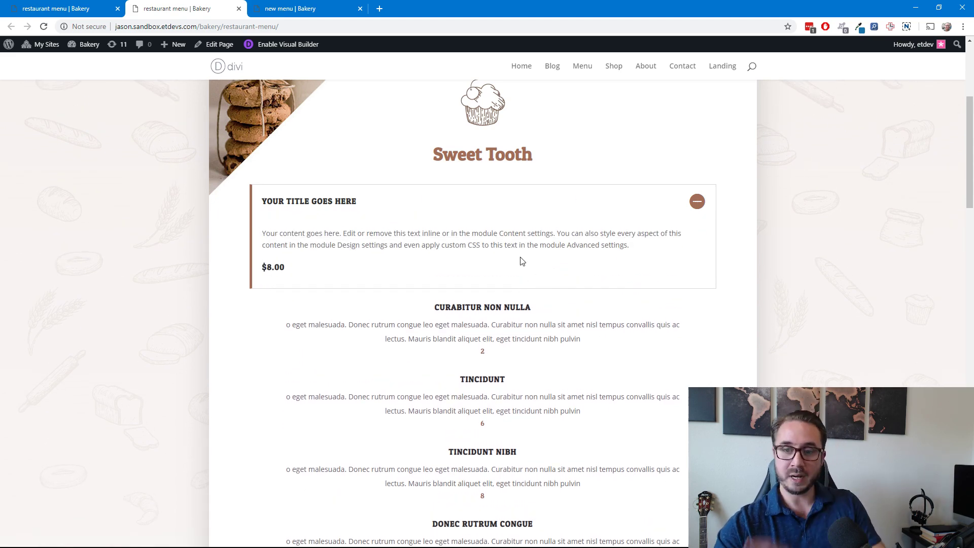
{"action": "left_click", "coordinate": [521, 212]}
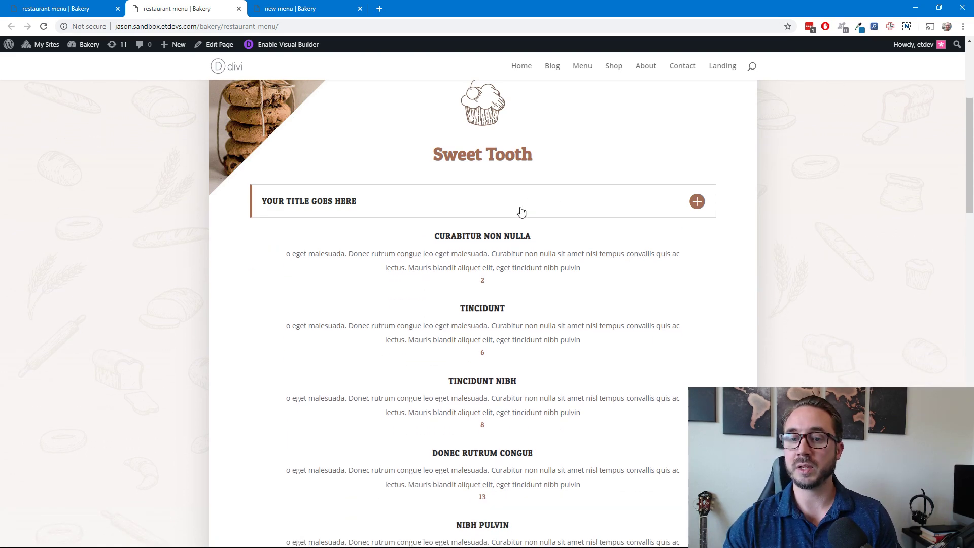
{"action": "left_click", "coordinate": [529, 199]}
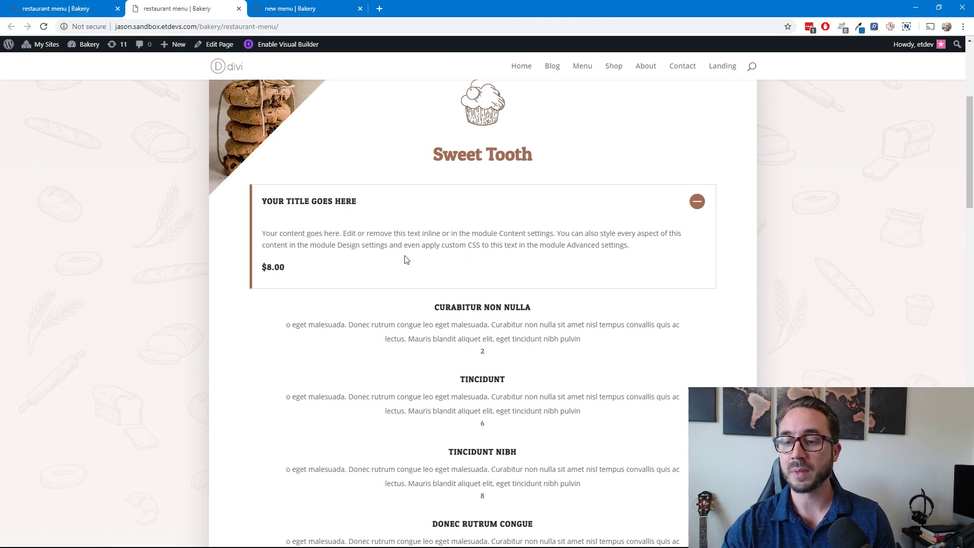
Return to the restaurant menu page in the Visual Builder and open the Sweet Tooth toggle's settings.
{"action": "left_click", "coordinate": [99, 9]}
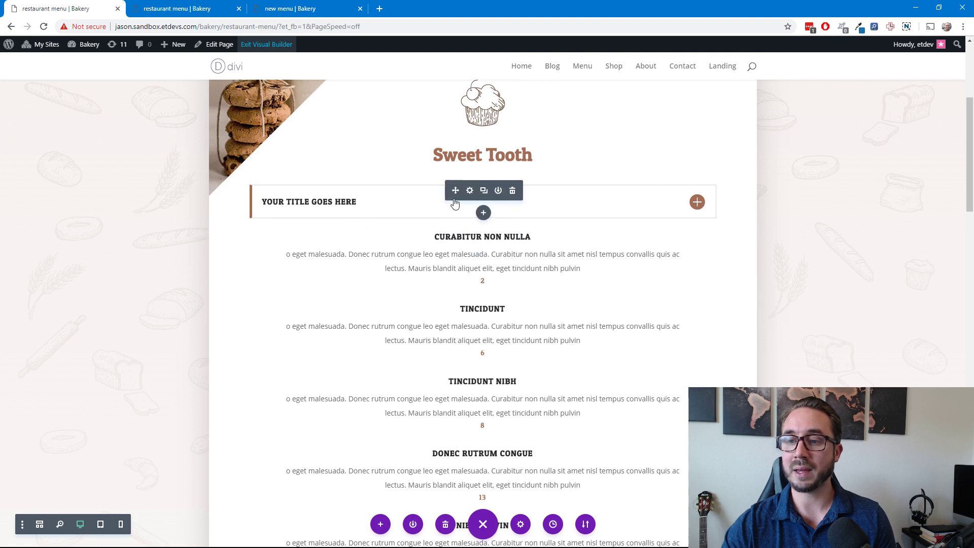
{"action": "left_click", "coordinate": [471, 191]}
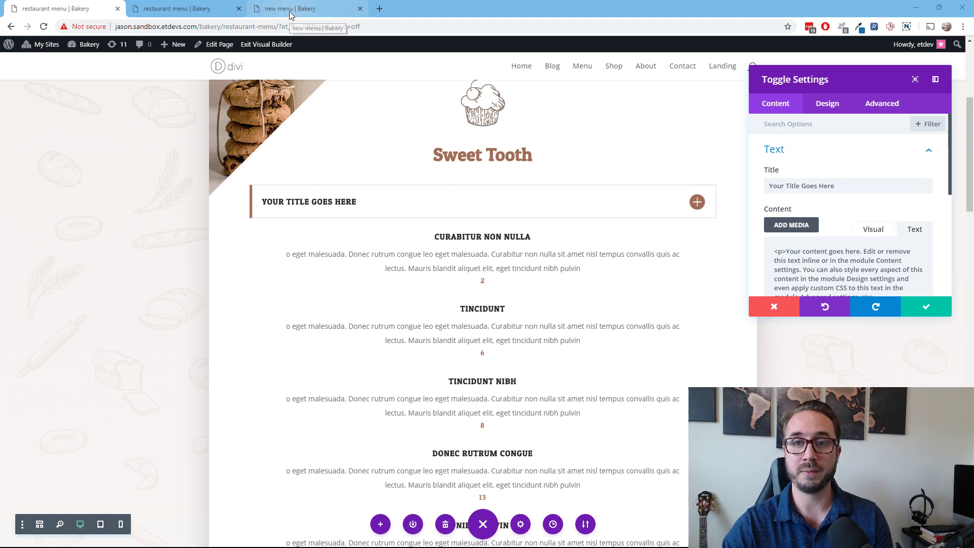
From the finished new menu page, open the Bakery site's dashboard in a new tab and go to the Divi Theme Options.
{"action": "left_click", "coordinate": [266, 11]}
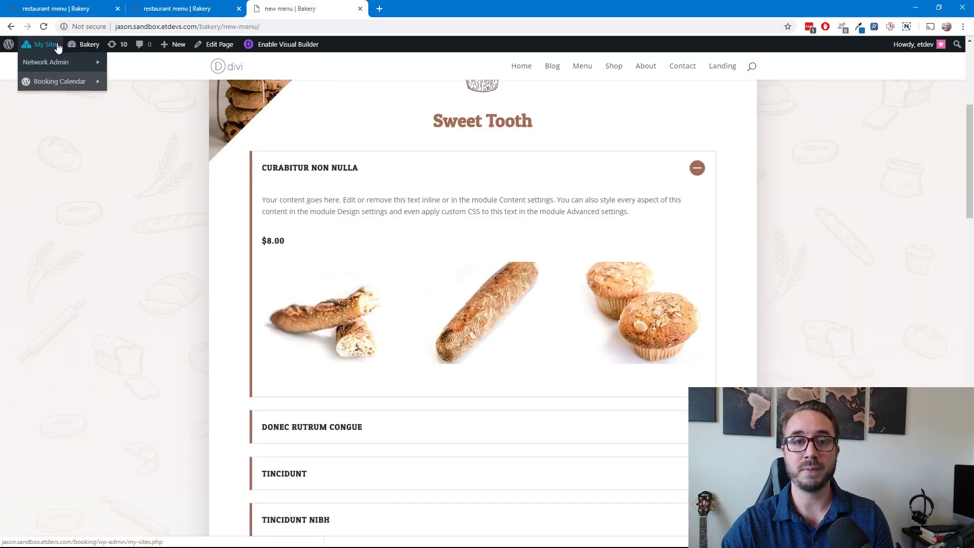
{"action": "mouse_move", "coordinate": [86, 47]}
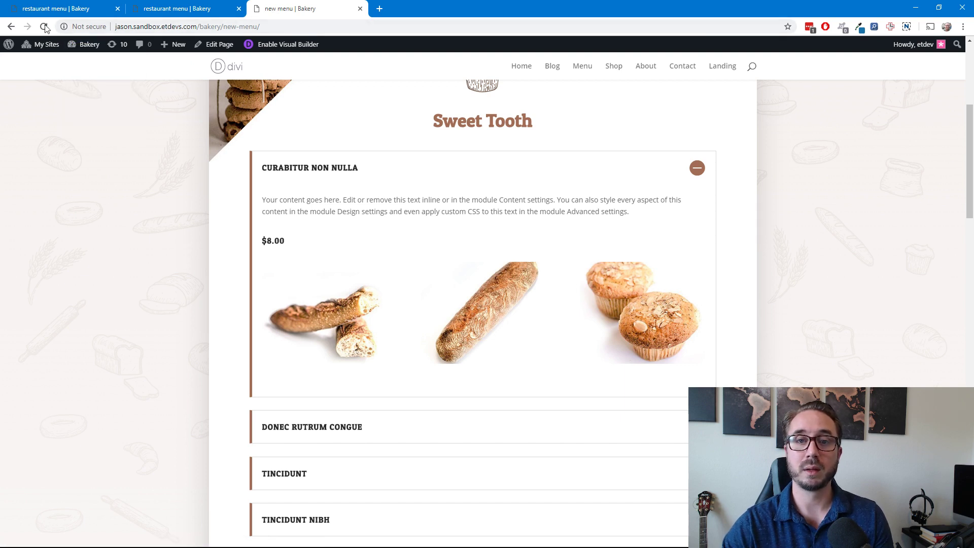
{"action": "right_click", "coordinate": [90, 61]}
{"action": "left_click", "coordinate": [127, 67]}
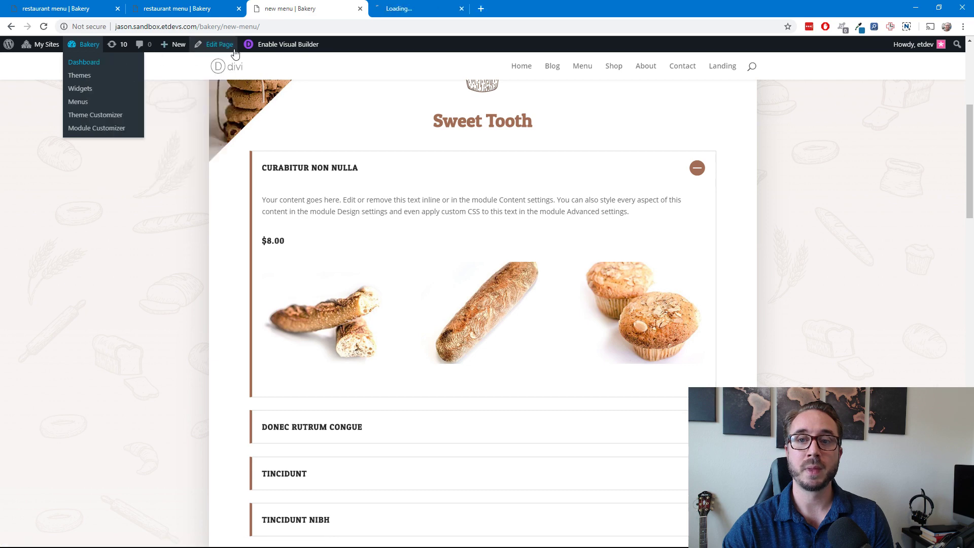
{"action": "left_click", "coordinate": [406, 8]}
{"action": "mouse_move", "coordinate": [41, 312]}
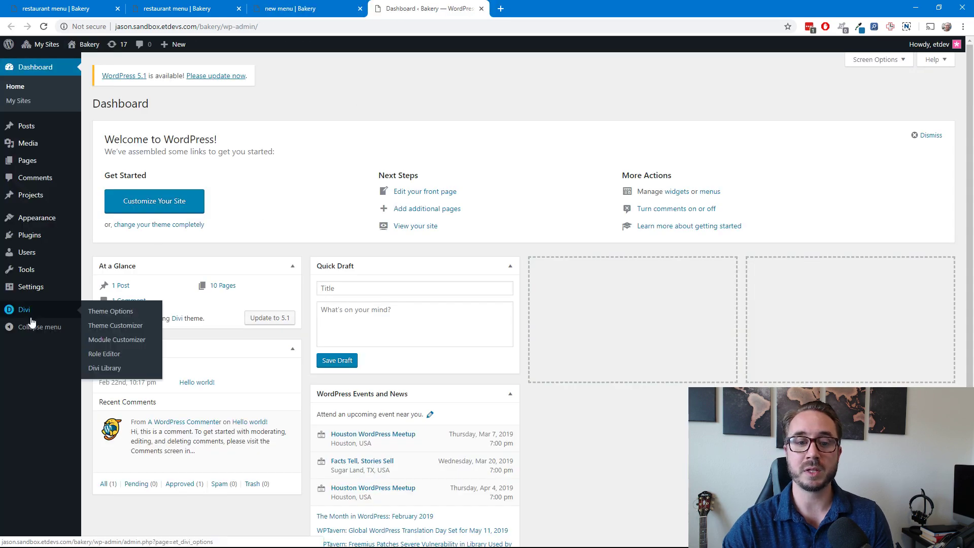
{"action": "left_click", "coordinate": [117, 312]}
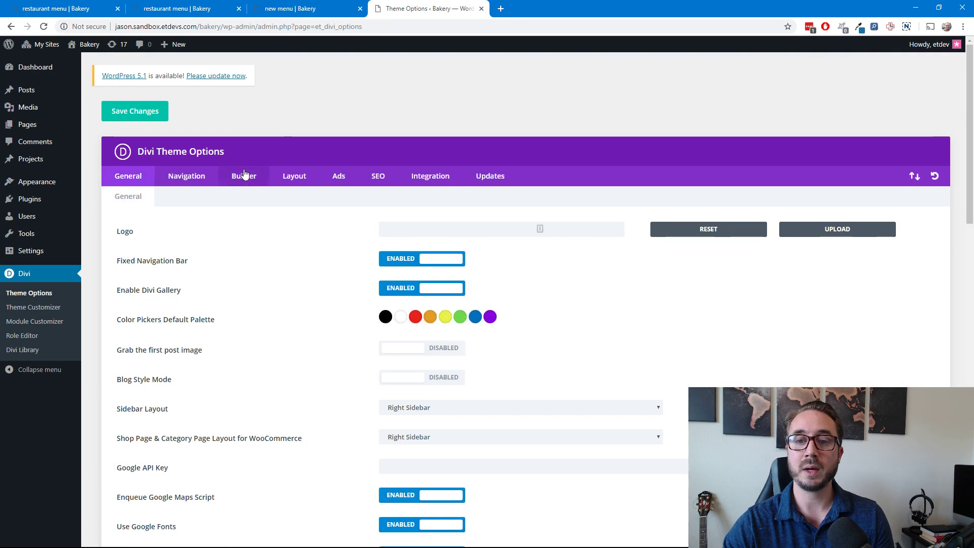
Examine the advanced builder options, highlighting Enable The Latest Divi Builder Experience and Enable Classic Editor.
{"action": "left_click", "coordinate": [244, 175]}
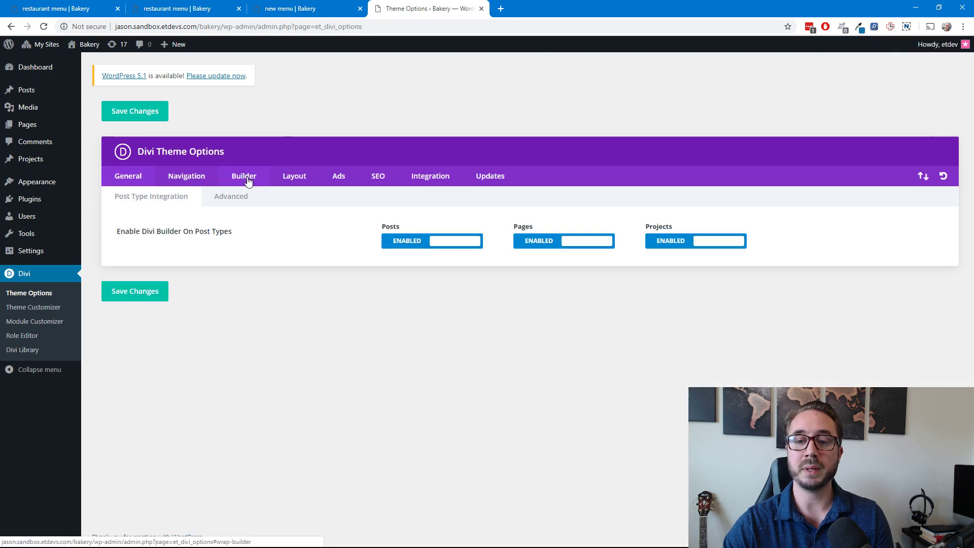
{"action": "left_click", "coordinate": [233, 204]}
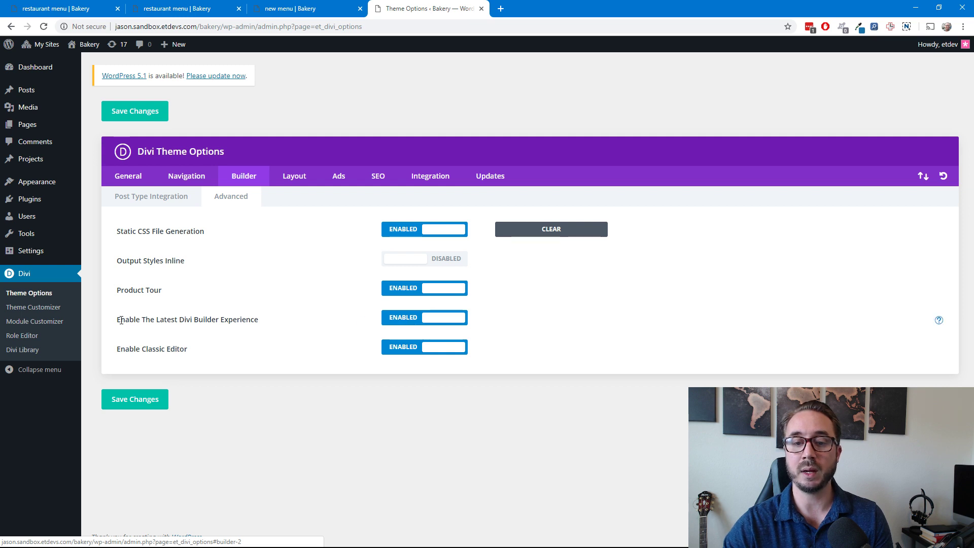
{"action": "left_click_drag", "start_coordinate": [117, 319], "coordinate": [262, 321]}
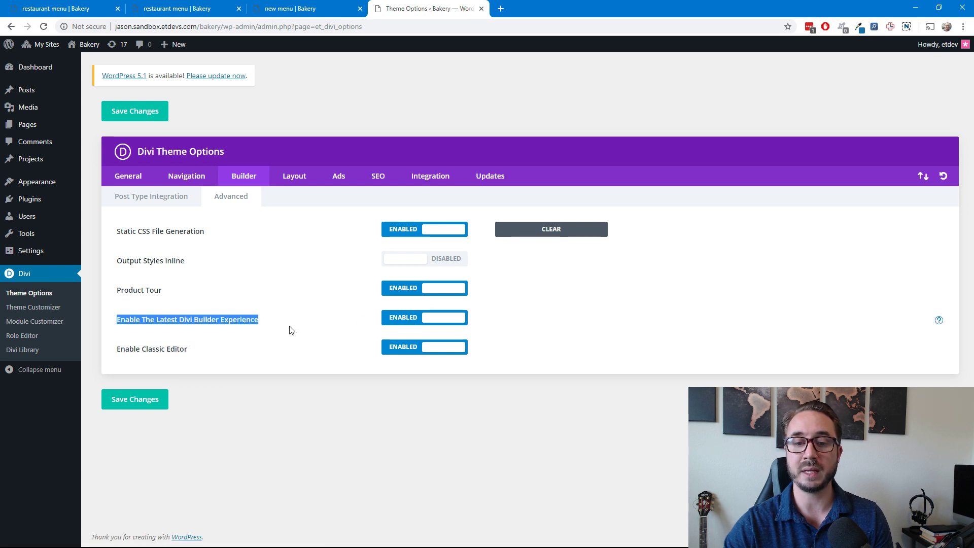
{"action": "left_click_drag", "start_coordinate": [206, 353], "coordinate": [113, 351]}
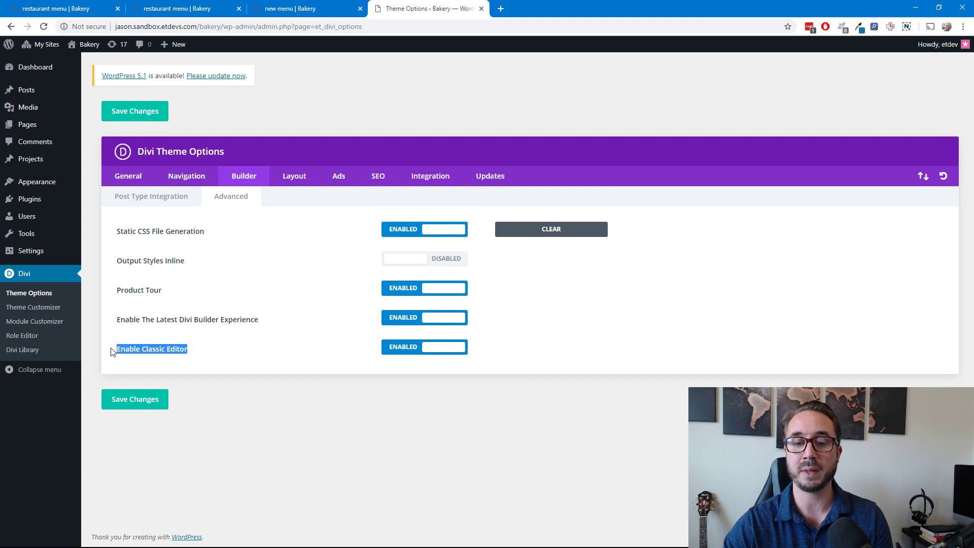
{"action": "left_click", "coordinate": [269, 330]}
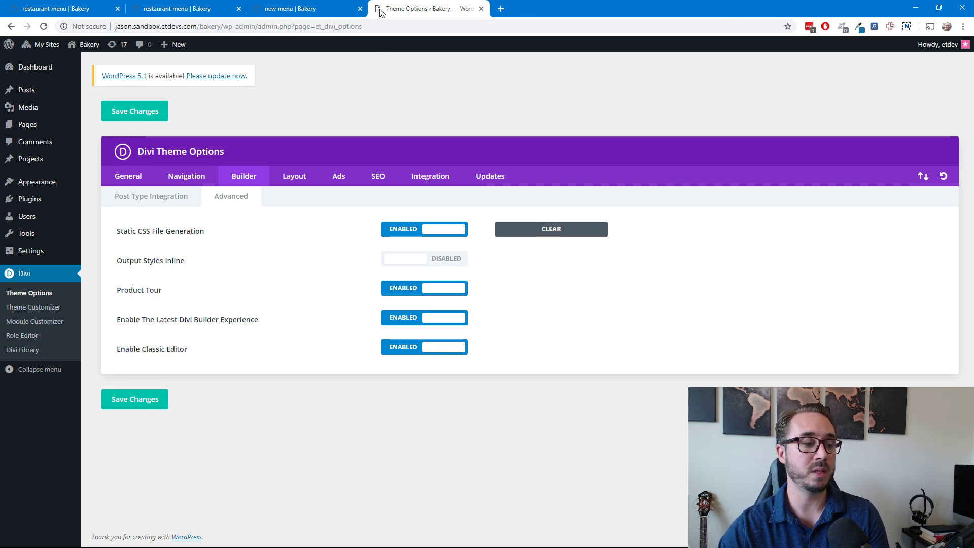
{"action": "left_click", "coordinate": [501, 12]}
{"action": "left_click", "coordinate": [341, 46]}
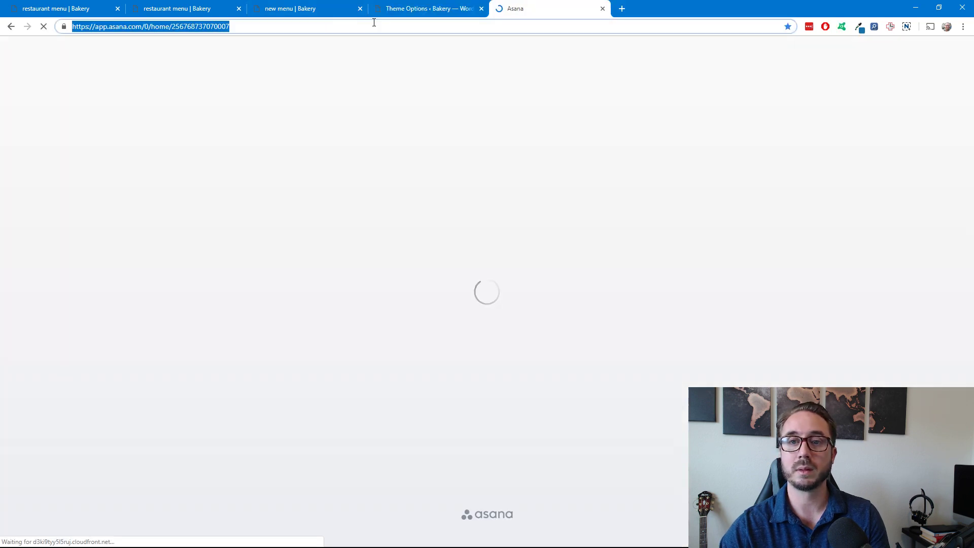
{"action": "left_click", "coordinate": [467, 10]}
{"action": "left_click", "coordinate": [603, 9]}
{"action": "left_click", "coordinate": [455, 24]}
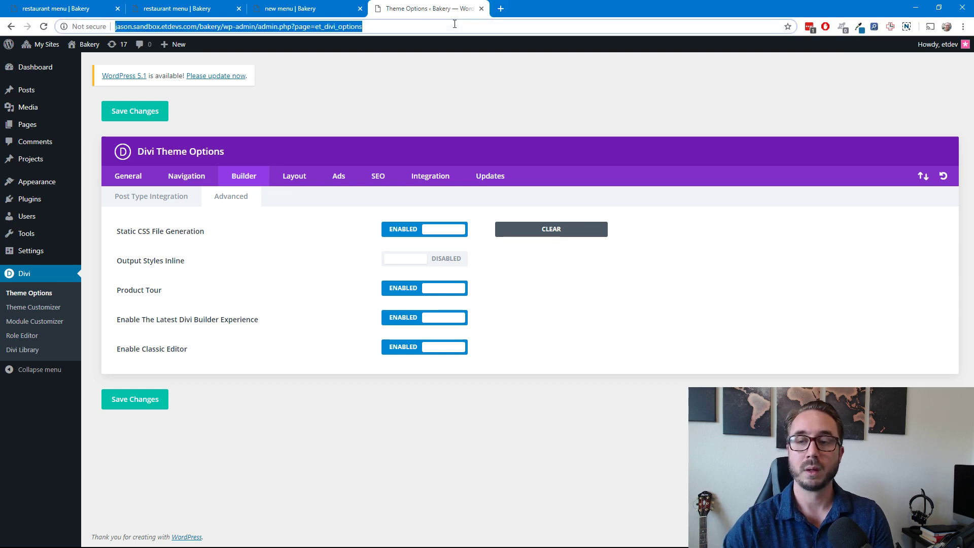
Return to the restaurant menu page in the Visual Builder, review the toggle's content text and expand the Sweet Tooth toggle.
{"action": "left_click", "coordinate": [294, 10]}
{"action": "left_click", "coordinate": [210, 11]}
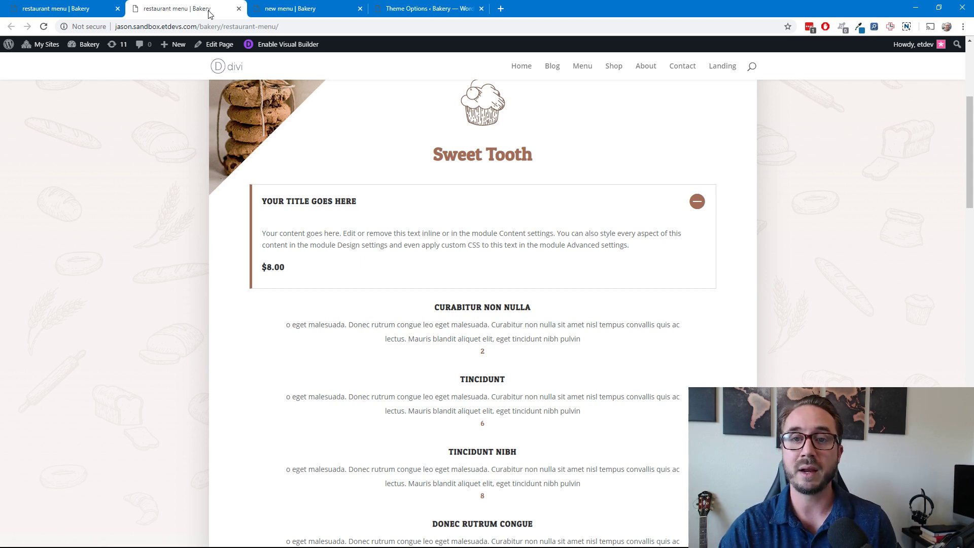
{"action": "left_click", "coordinate": [101, 11]}
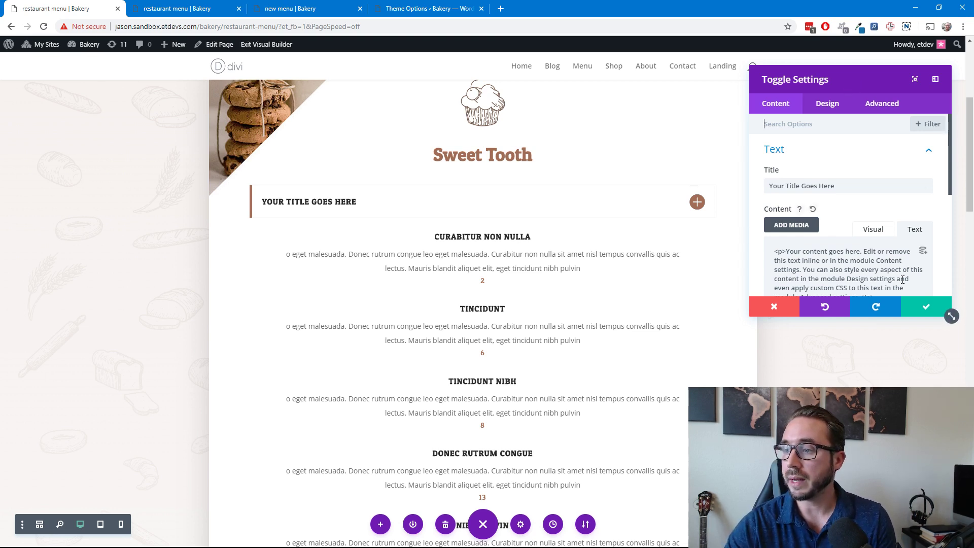
{"action": "scroll", "coordinate": [913, 274], "scroll_direction": "down", "scroll_amount": 3}
{"action": "scroll", "coordinate": [903, 284], "scroll_direction": "down", "scroll_amount": 1}
{"action": "scroll", "coordinate": [864, 209], "scroll_direction": "up", "scroll_amount": 3}
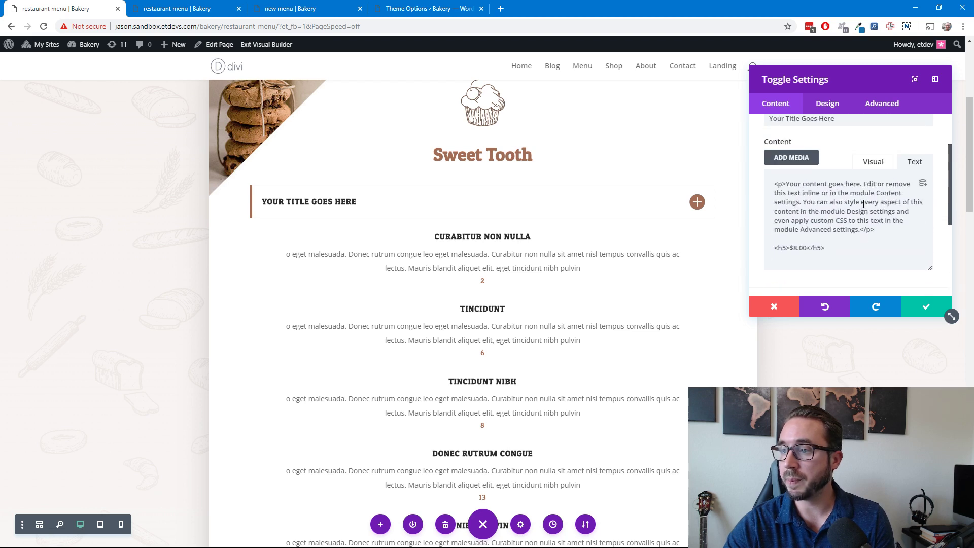
{"action": "left_click_drag", "start_coordinate": [857, 85], "coordinate": [846, 102]}
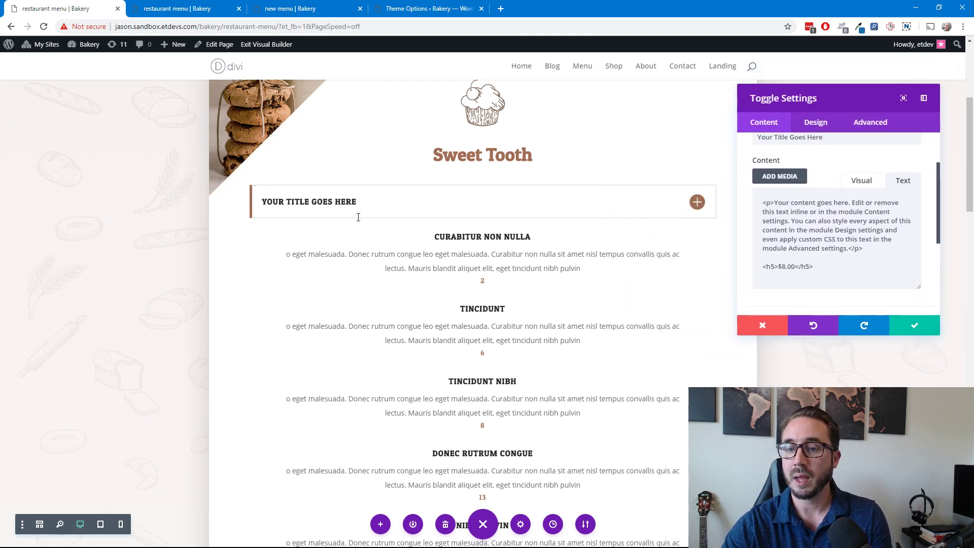
{"action": "left_click", "coordinate": [697, 202]}
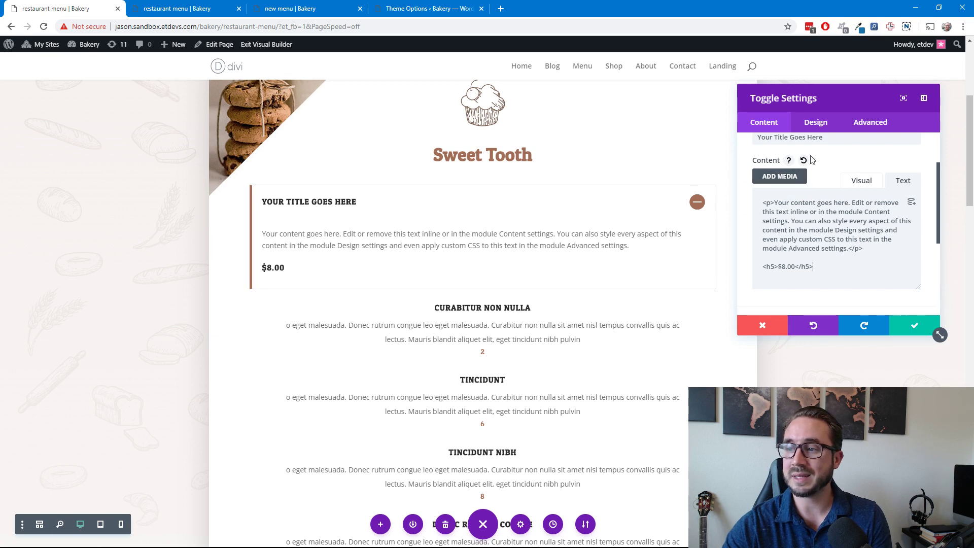
Create a new media gallery for the toggle content from the images bakery-22, bakery-28 and bakery-26.
{"action": "left_click", "coordinate": [789, 181]}
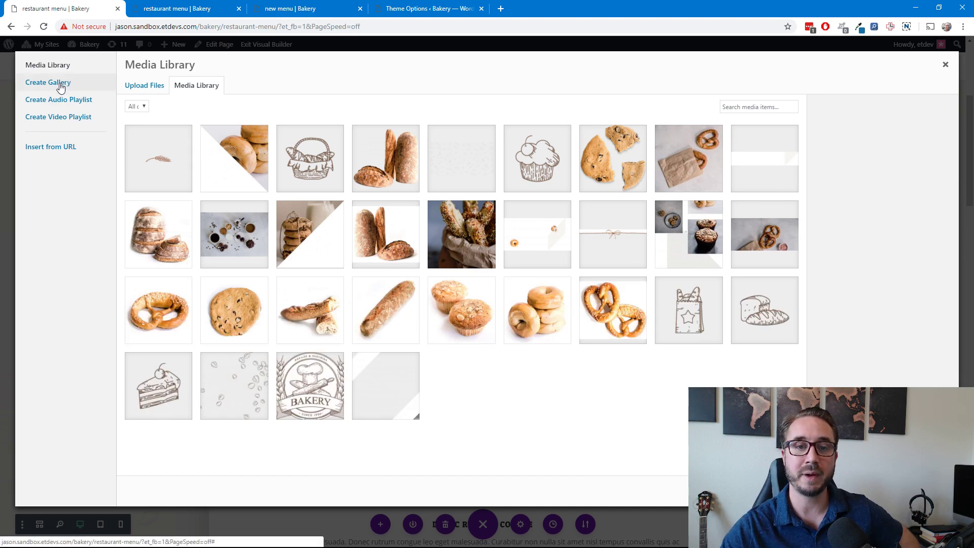
{"action": "left_click", "coordinate": [61, 87]}
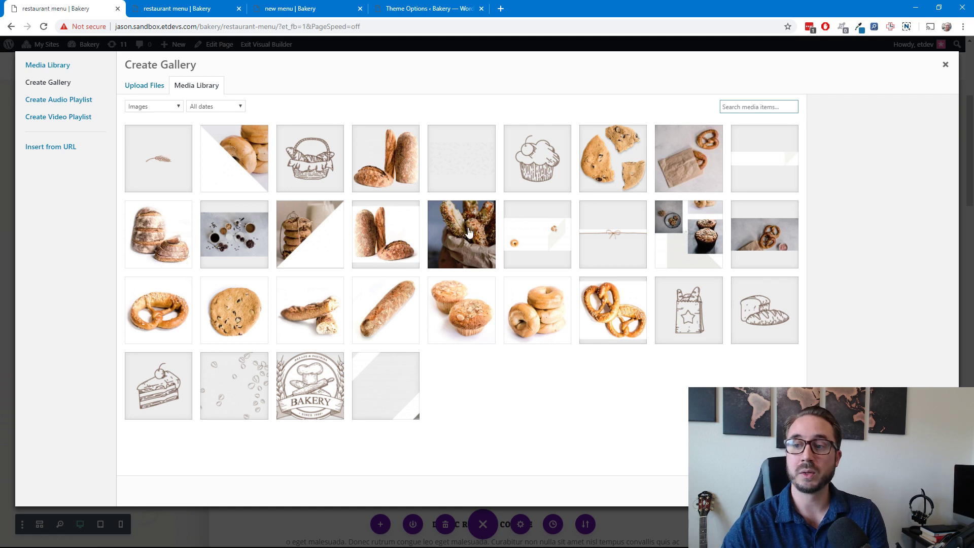
{"action": "left_click", "coordinate": [326, 315]}
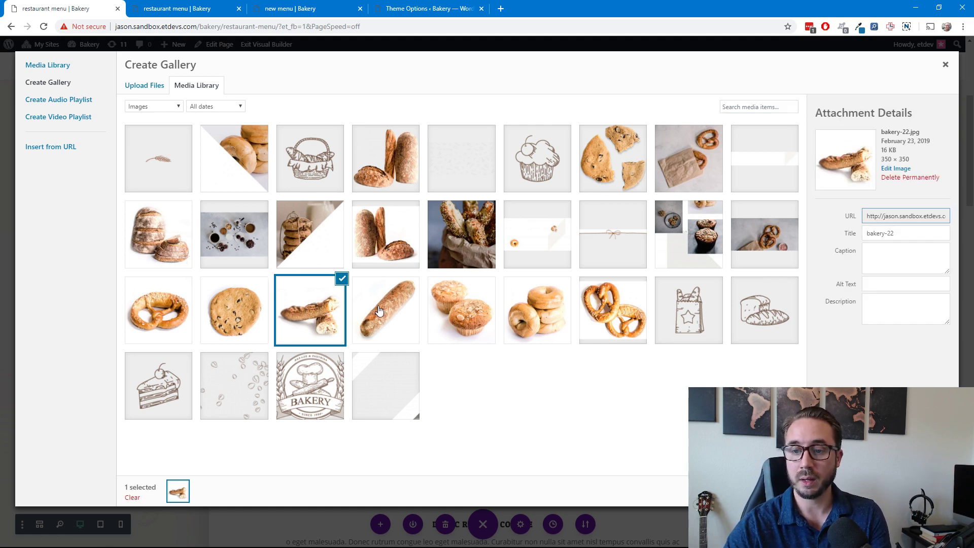
{"action": "left_click", "coordinate": [380, 310]}
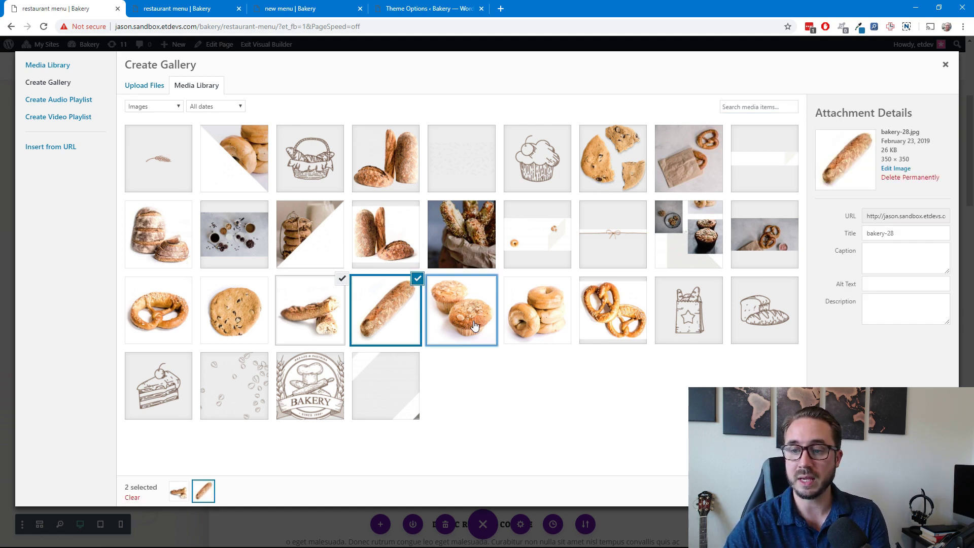
{"action": "left_click", "coordinate": [479, 327]}
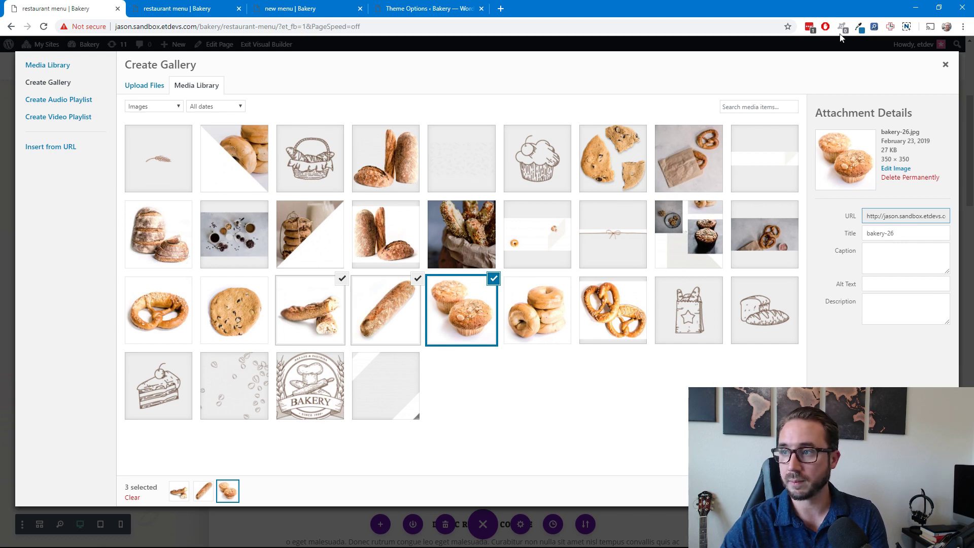
{"action": "left_click_drag", "start_coordinate": [831, 8], "coordinate": [525, 32]}
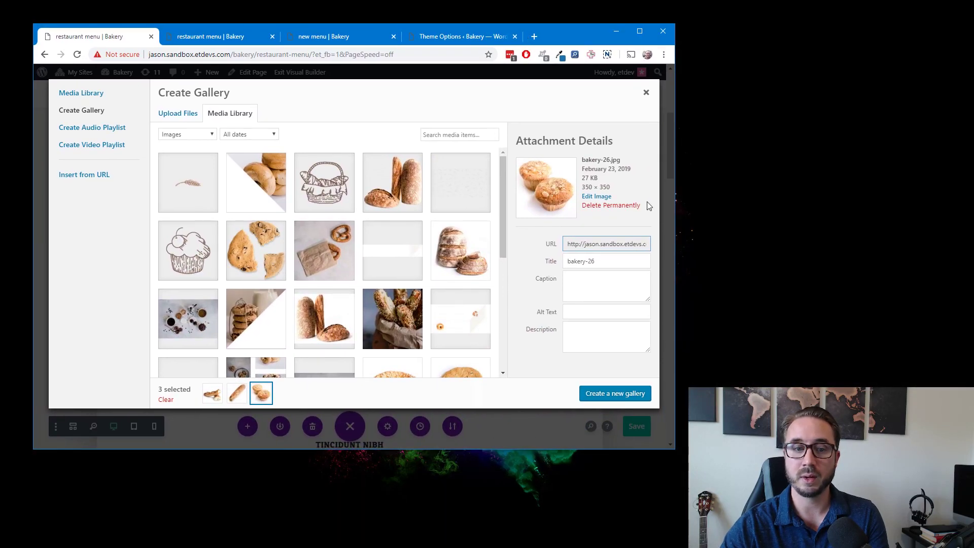
{"action": "left_click", "coordinate": [623, 398]}
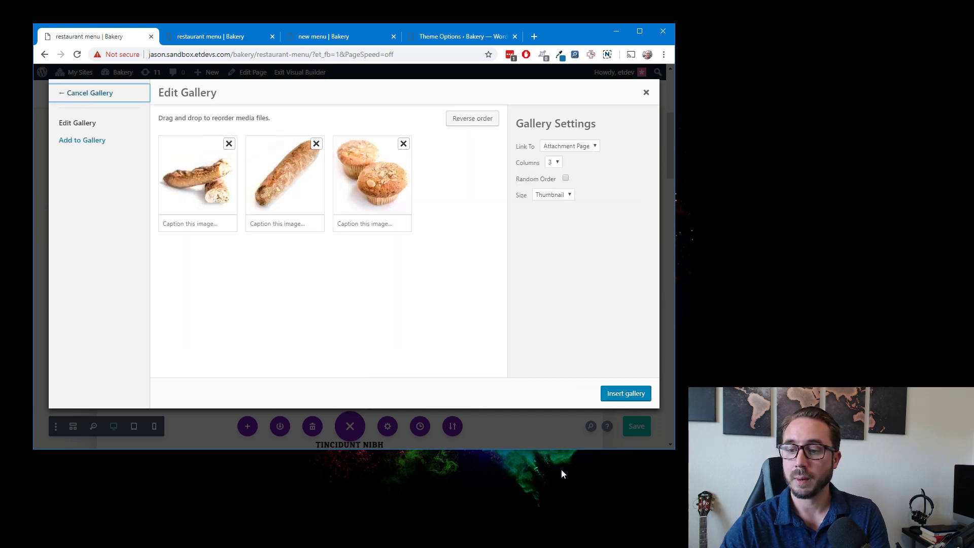
Enlarge the browser window to full height and examine the caption fields of the three gallery images.
{"action": "left_click_drag", "start_coordinate": [569, 450], "coordinate": [586, 541]}
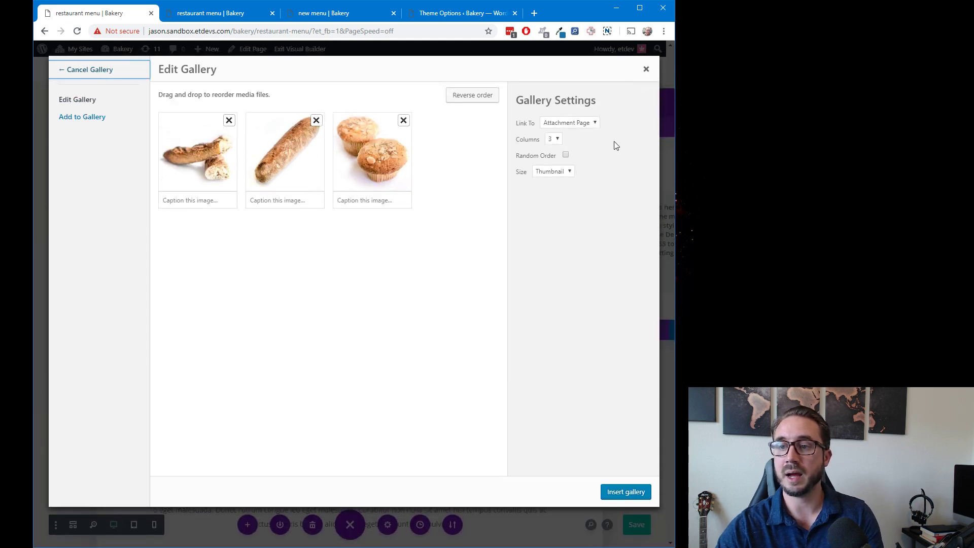
{"action": "left_click", "coordinate": [455, 224]}
{"action": "left_click", "coordinate": [183, 206]}
{"action": "left_click", "coordinate": [290, 203]}
{"action": "left_click", "coordinate": [365, 203]}
{"action": "left_click", "coordinate": [300, 203]}
{"action": "left_click", "coordinate": [195, 201]}
{"action": "left_click", "coordinate": [292, 198]}
{"action": "left_click", "coordinate": [362, 200]}
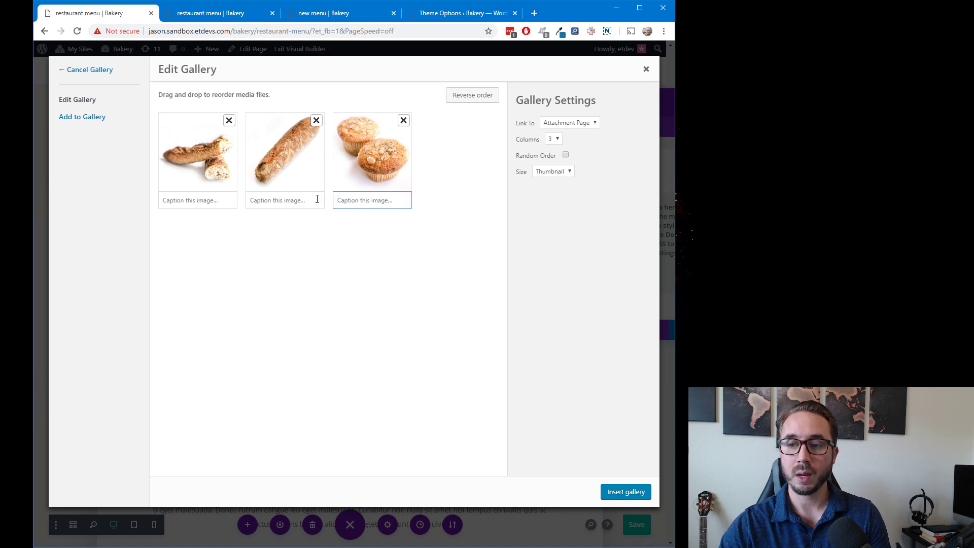
{"action": "left_click", "coordinate": [292, 198]}
{"action": "left_click", "coordinate": [222, 195]}
{"action": "left_click", "coordinate": [213, 232]}
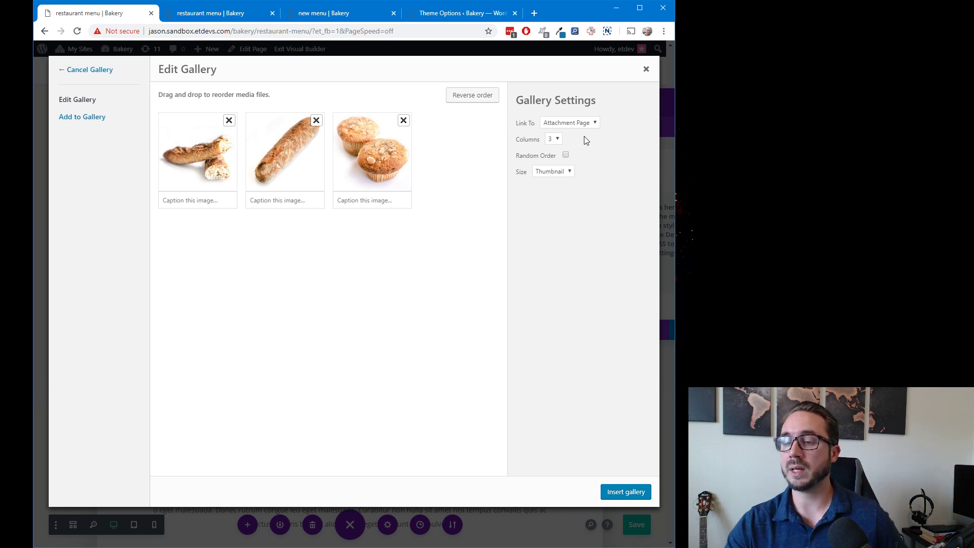
Try the Random Order option, leave it off, and insert the three-image gallery into the toggle's content.
{"action": "left_click", "coordinate": [565, 155]}
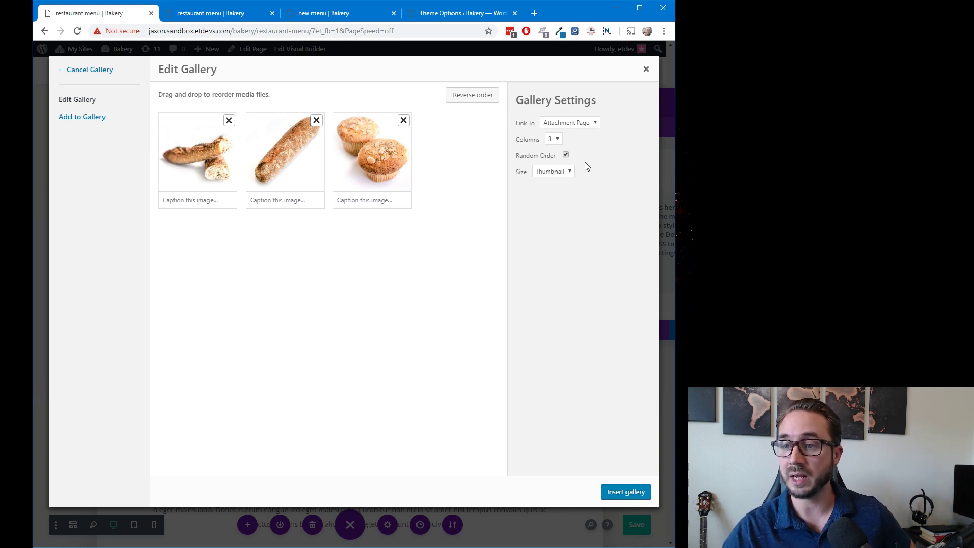
{"action": "left_click", "coordinate": [566, 155]}
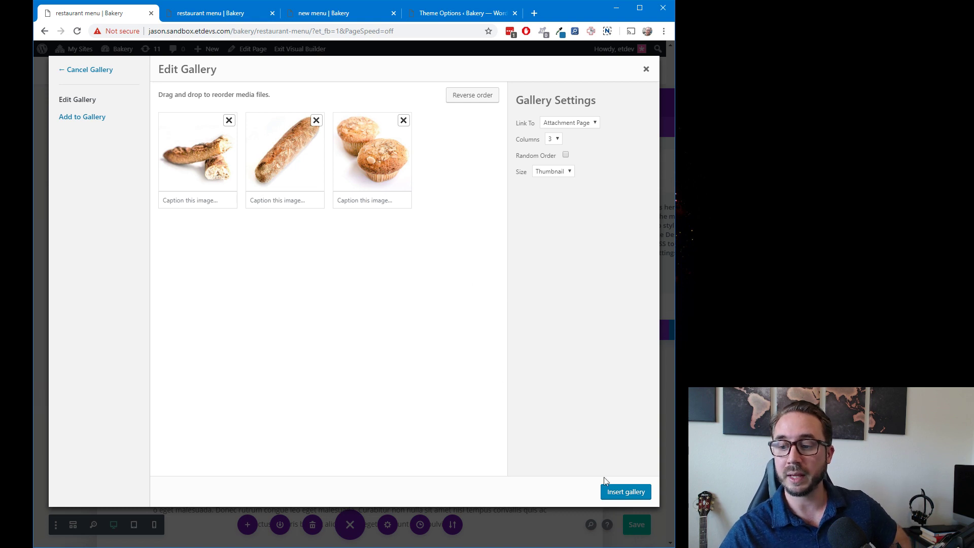
{"action": "left_click", "coordinate": [615, 495]}
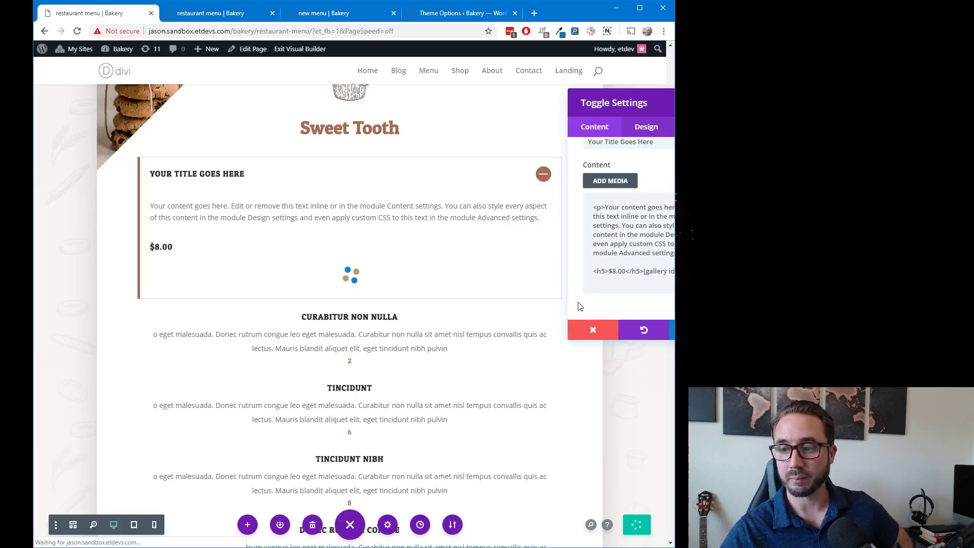
Move the gallery shortcode to its own line below the $8.00 heading, with a blank line between, and save the toggle settings.
{"action": "left_click_drag", "start_coordinate": [675, 137], "coordinate": [820, 117]}
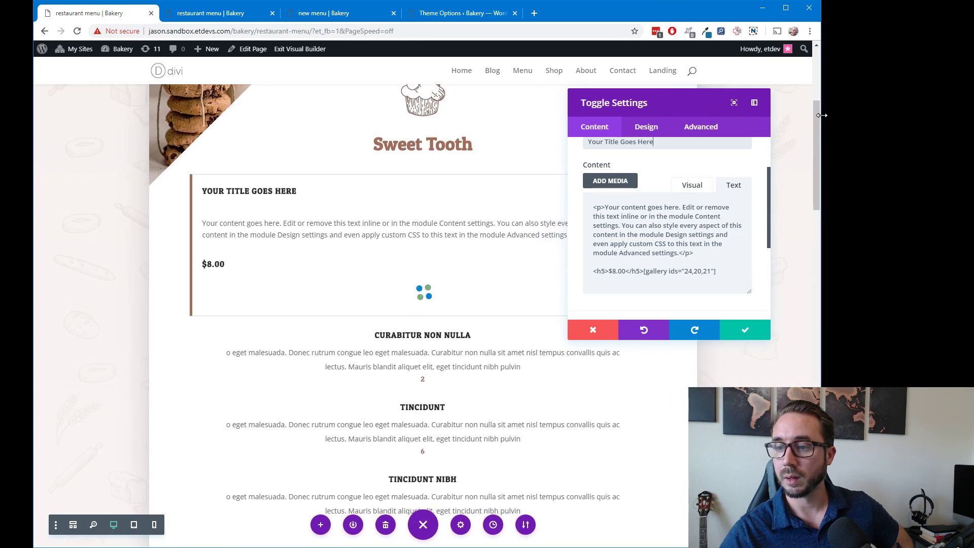
{"action": "left_click", "coordinate": [651, 269]}
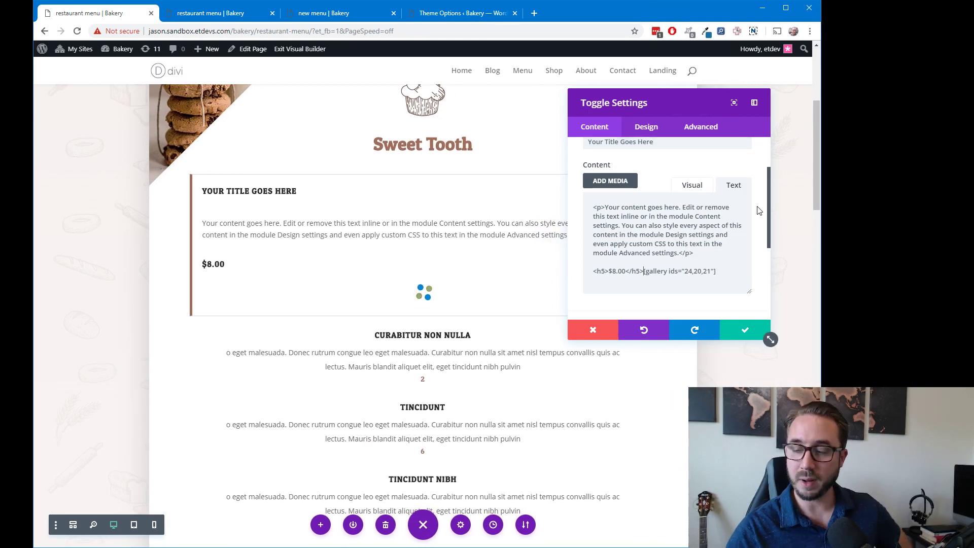
{"action": "key", "text": "Return"}
{"action": "key", "text": "Return"}
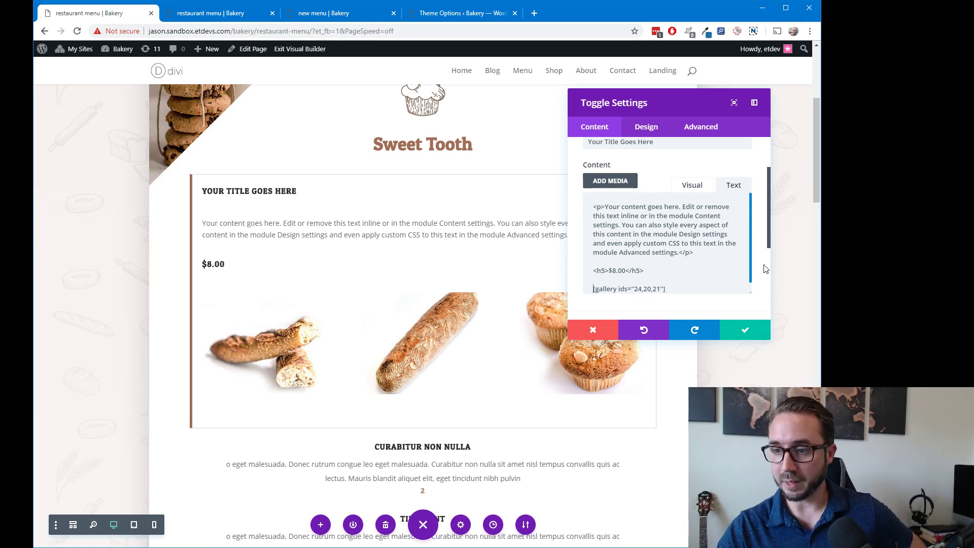
{"action": "scroll", "coordinate": [690, 277], "scroll_direction": "down", "scroll_amount": 1}
{"action": "left_click_drag", "start_coordinate": [683, 279], "coordinate": [592, 279]}
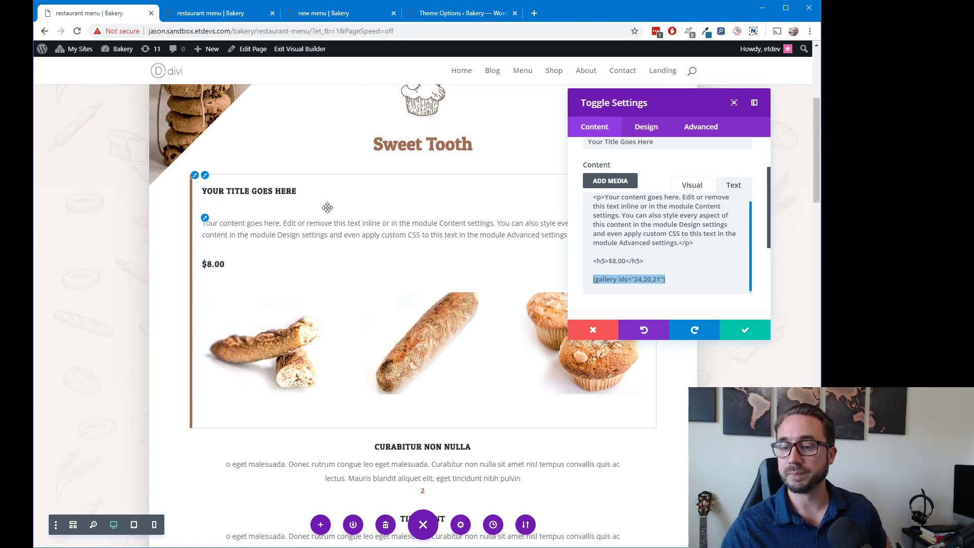
{"action": "left_click", "coordinate": [759, 332]}
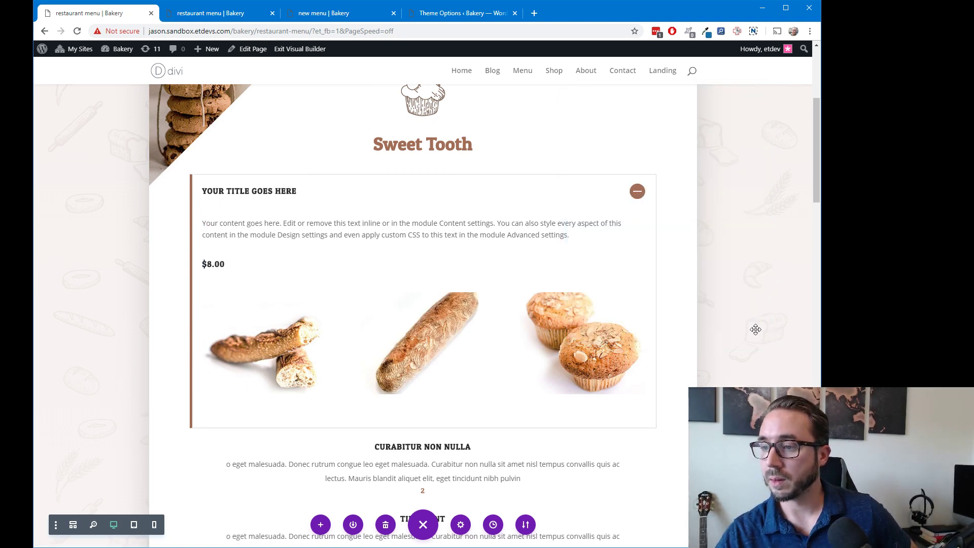
Examine the expanded Sweet Tooth toggle and its image gallery on the page.
{"action": "scroll", "coordinate": [538, 170], "scroll_direction": "down", "scroll_amount": 3}
{"action": "scroll", "coordinate": [540, 168], "scroll_direction": "up", "scroll_amount": 3}
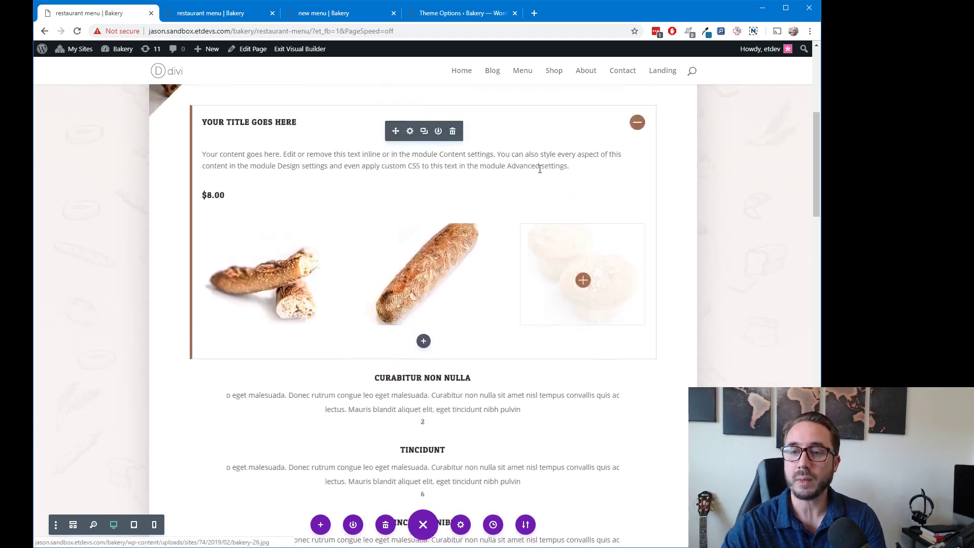
{"action": "scroll", "coordinate": [534, 291], "scroll_direction": "down", "scroll_amount": 1}
{"action": "scroll", "coordinate": [528, 297], "scroll_direction": "down", "scroll_amount": 2}
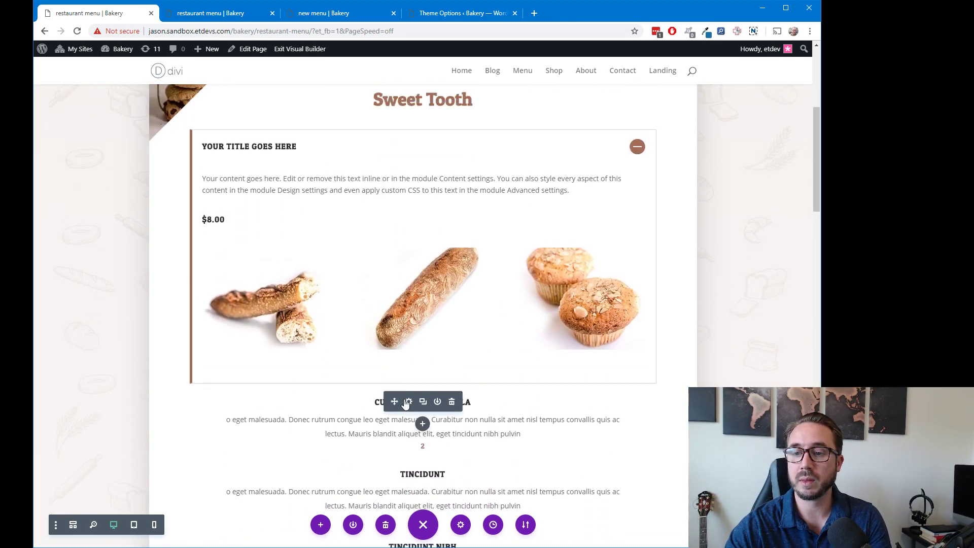
{"action": "scroll", "coordinate": [518, 304], "scroll_direction": "up", "scroll_amount": 2}
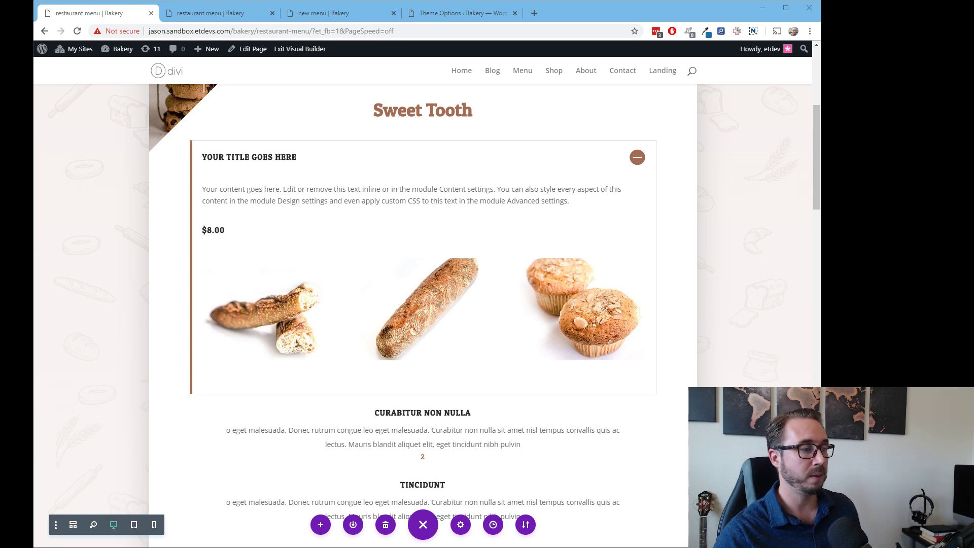
{"action": "scroll", "coordinate": [455, 193], "scroll_direction": "up", "scroll_amount": 1}
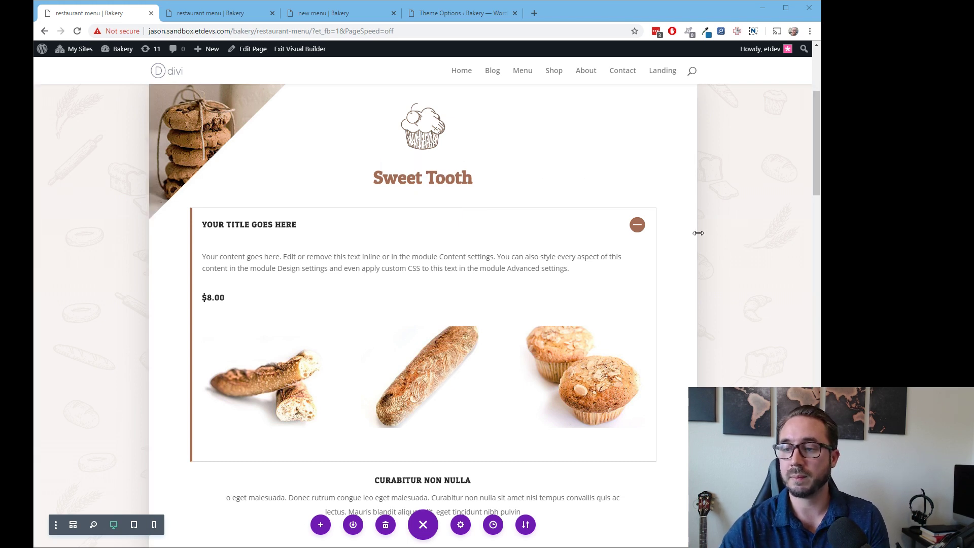
{"action": "scroll", "coordinate": [370, 206], "scroll_direction": "up", "scroll_amount": 1}
{"action": "scroll", "coordinate": [370, 206], "scroll_direction": "down", "scroll_amount": 1}
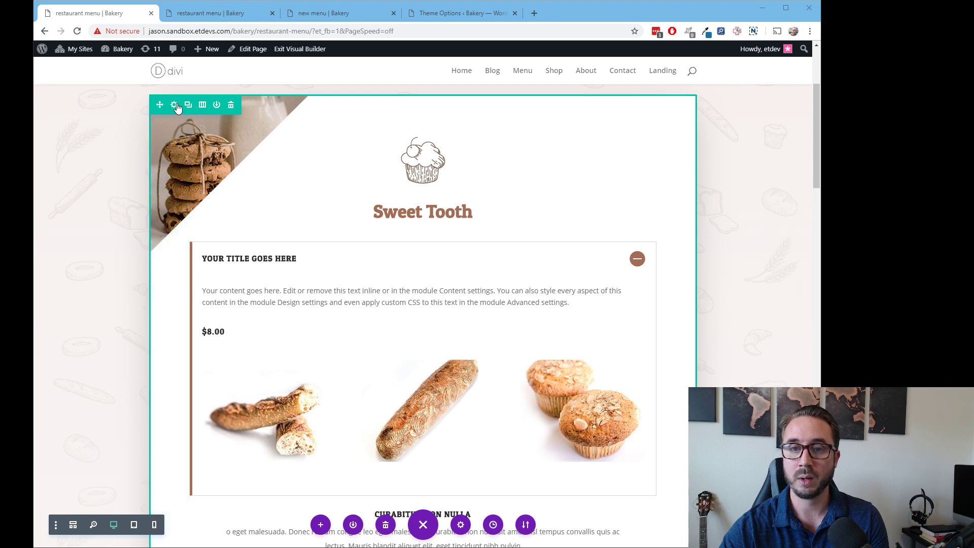
Set the Sweet Tooth row's left and right custom padding to 0px for phones only and save the row settings.
{"action": "left_click", "coordinate": [174, 105]}
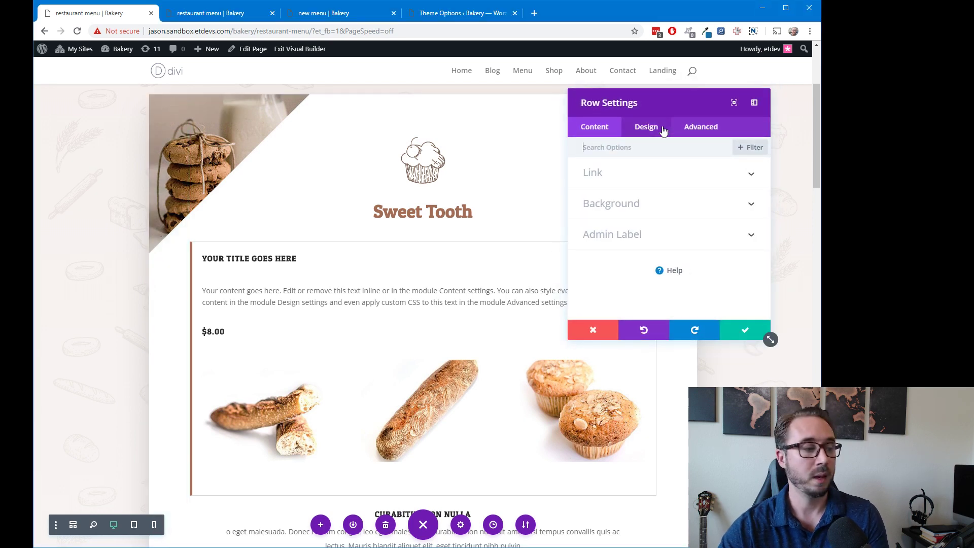
{"action": "left_click", "coordinate": [662, 129]}
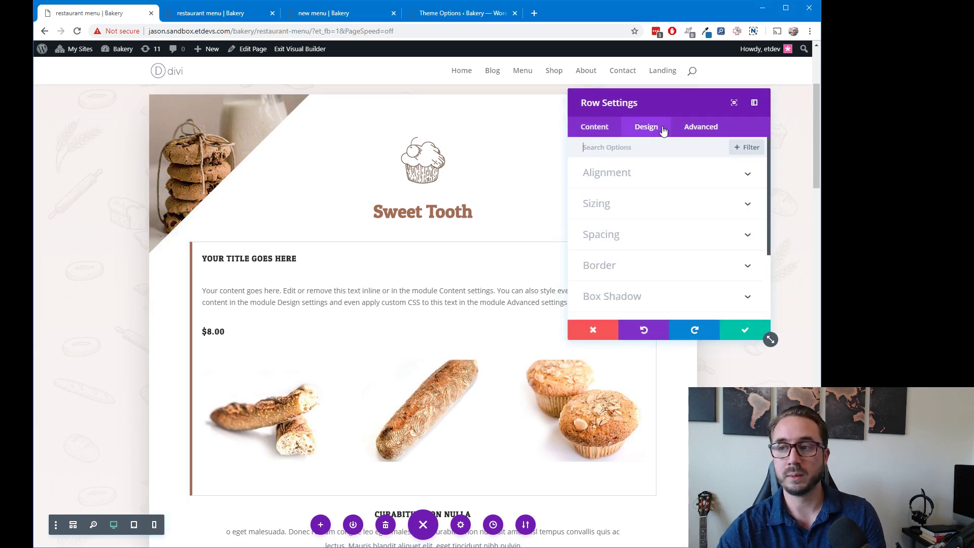
{"action": "left_click", "coordinate": [675, 247]}
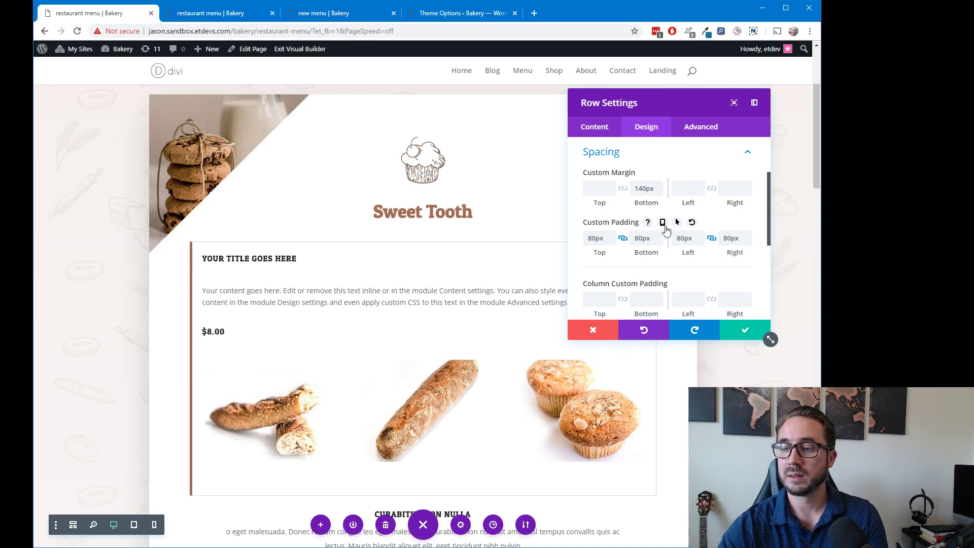
{"action": "left_click", "coordinate": [663, 223]}
{"action": "left_click", "coordinate": [723, 242]}
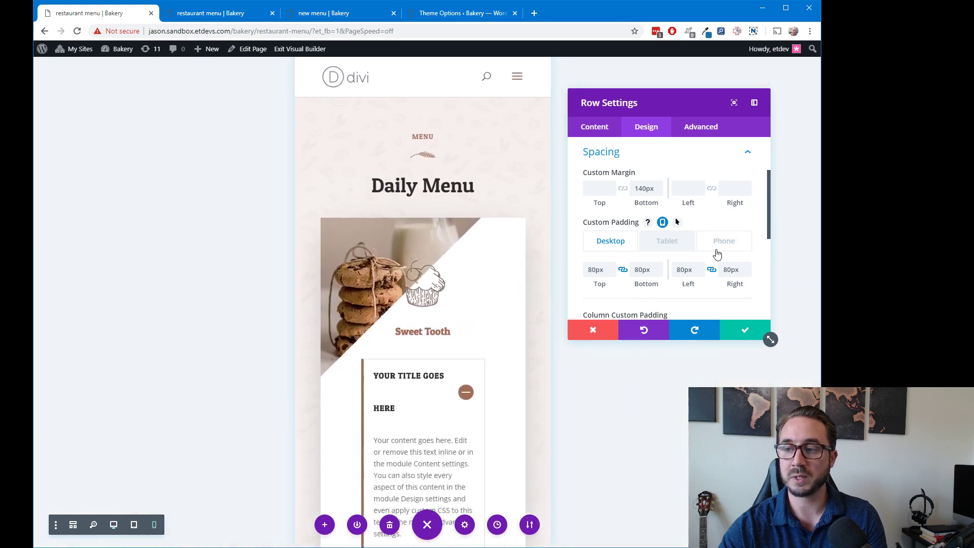
{"action": "scroll", "coordinate": [518, 266], "scroll_direction": "down", "scroll_amount": 4}
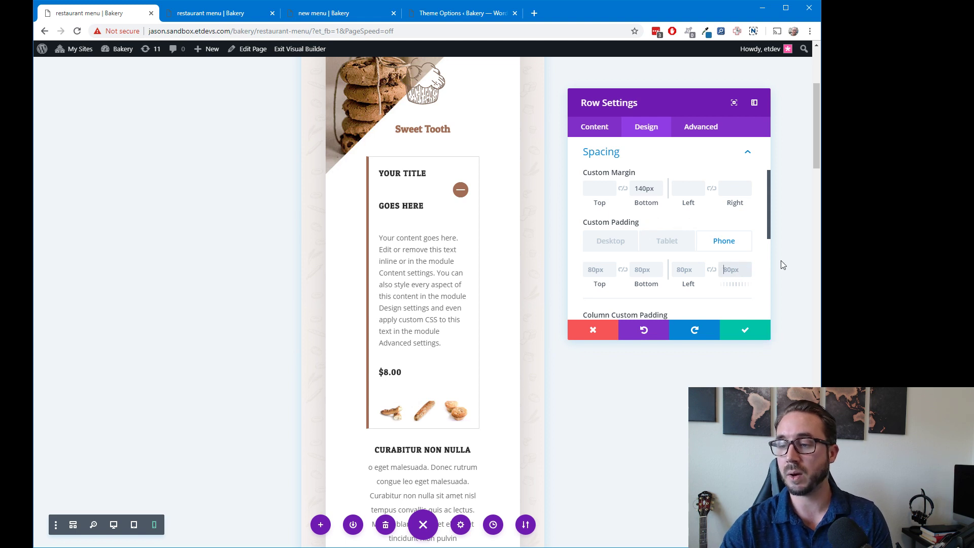
{"action": "left_click", "coordinate": [688, 268]}
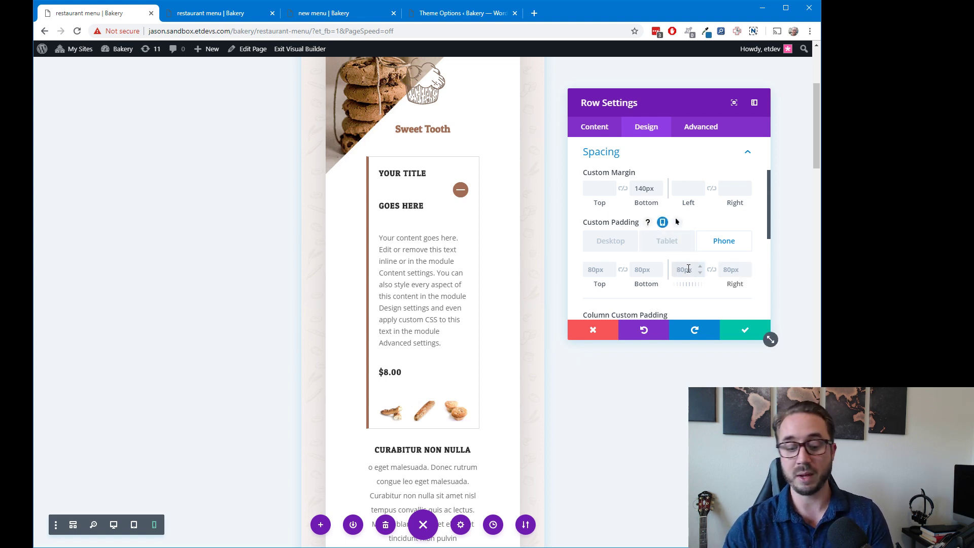
{"action": "type", "text": "0"}
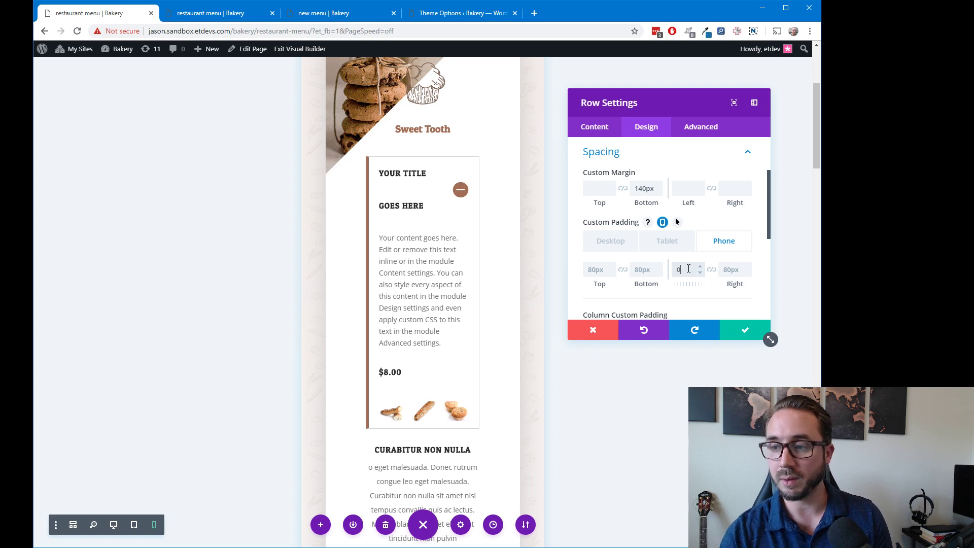
{"action": "left_click", "coordinate": [712, 269]}
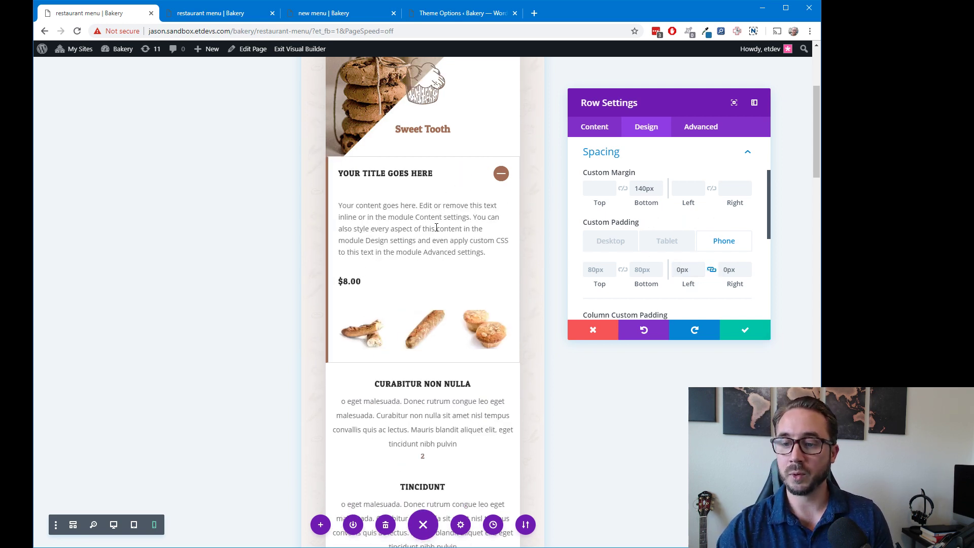
{"action": "scroll", "coordinate": [435, 280], "scroll_direction": "down", "scroll_amount": 5}
{"action": "scroll", "coordinate": [435, 281], "scroll_direction": "up", "scroll_amount": 4}
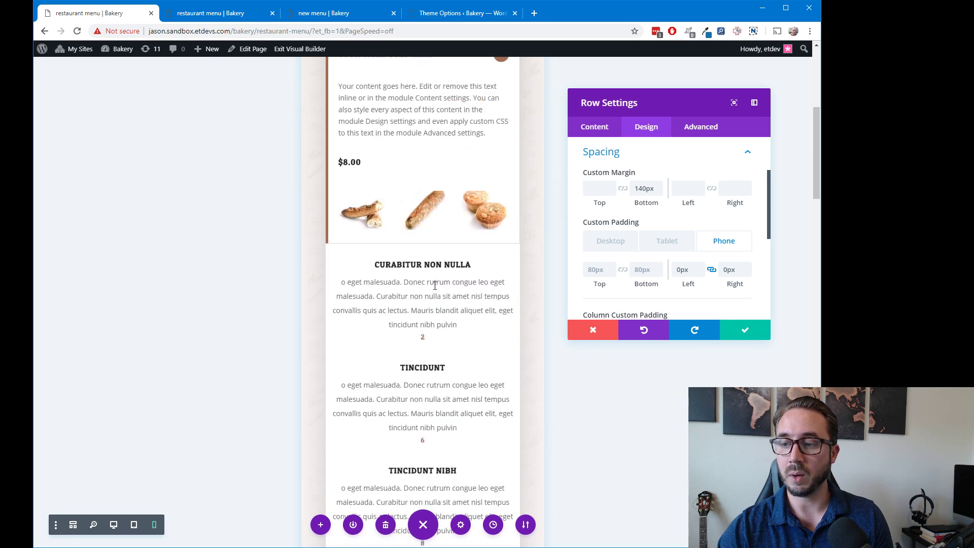
{"action": "left_click", "coordinate": [744, 331]}
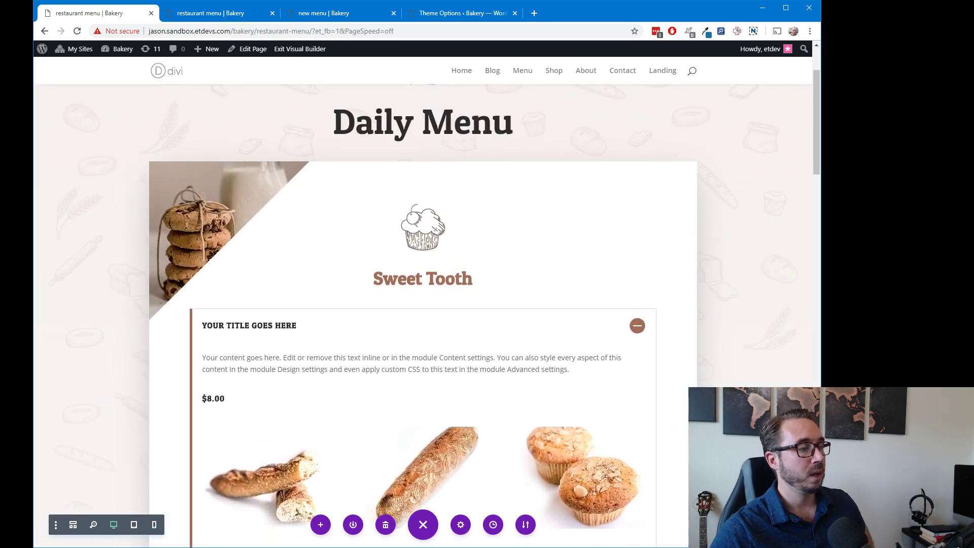
Duplicate the expanded Sweet Tooth toggle four times.
{"action": "scroll", "coordinate": [298, 137], "scroll_direction": "down", "scroll_amount": 2}
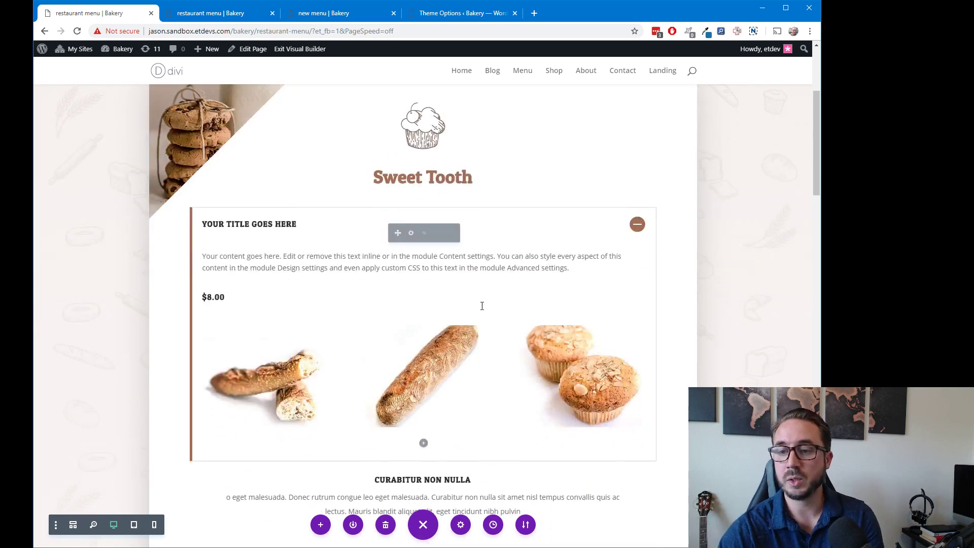
{"action": "scroll", "coordinate": [601, 269], "scroll_direction": "down", "scroll_amount": 2}
{"action": "mouse_move", "coordinate": [446, 391]}
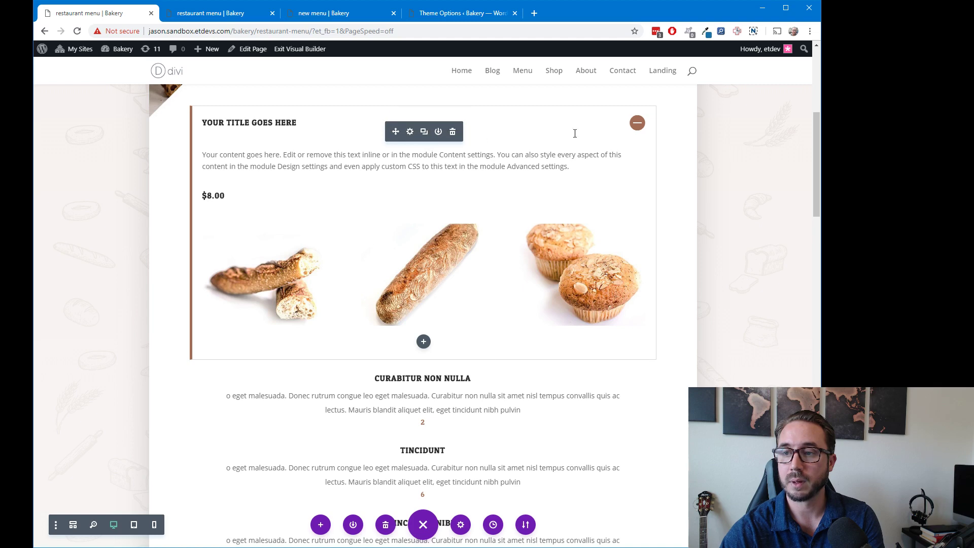
{"action": "left_click", "coordinate": [424, 138]}
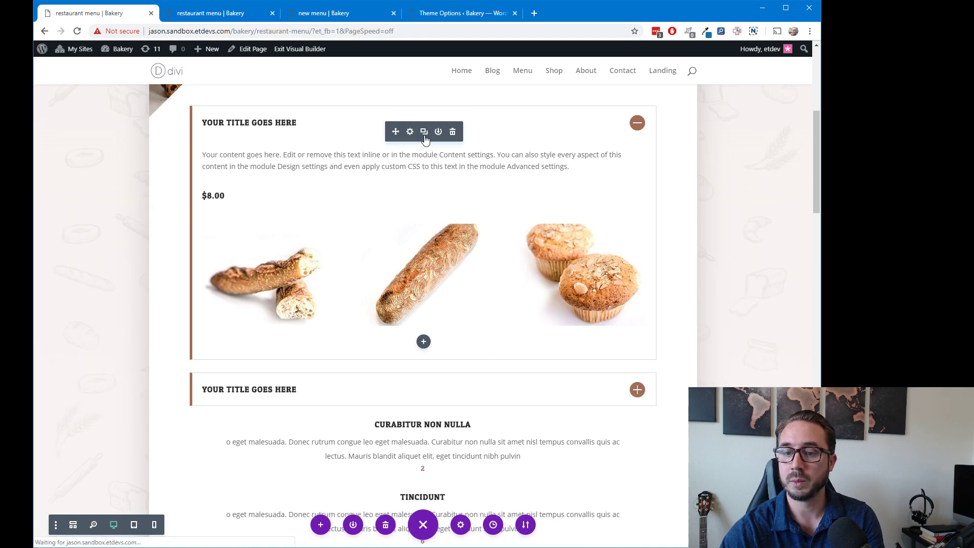
{"action": "left_click", "coordinate": [424, 138]}
{"action": "left_click", "coordinate": [425, 138]}
{"action": "left_click", "coordinate": [425, 138]}
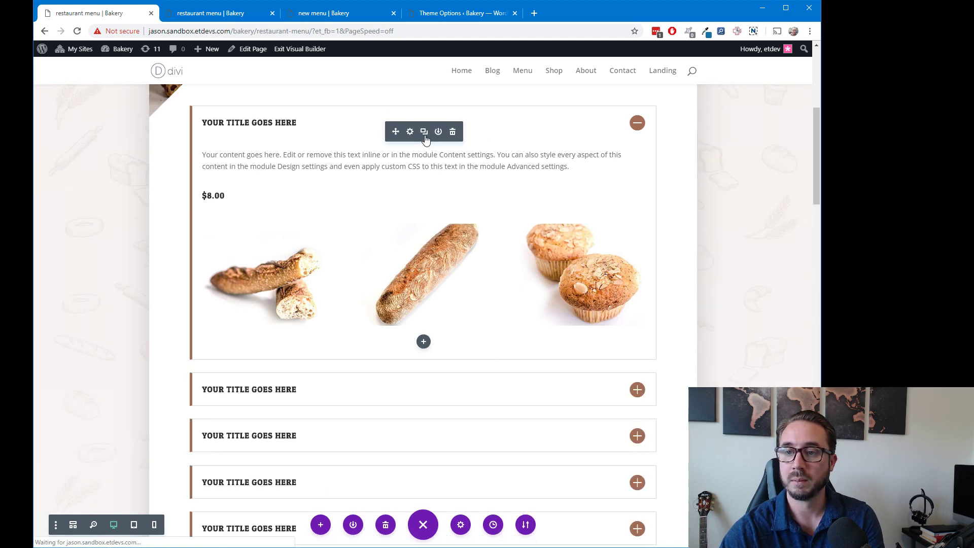
Examine the duplicated toggles and the image gallery at desktop width and with the browser window narrowed to phone width.
{"action": "scroll", "coordinate": [443, 209], "scroll_direction": "down", "scroll_amount": 5}
{"action": "scroll", "coordinate": [306, 256], "scroll_direction": "up", "scroll_amount": 1}
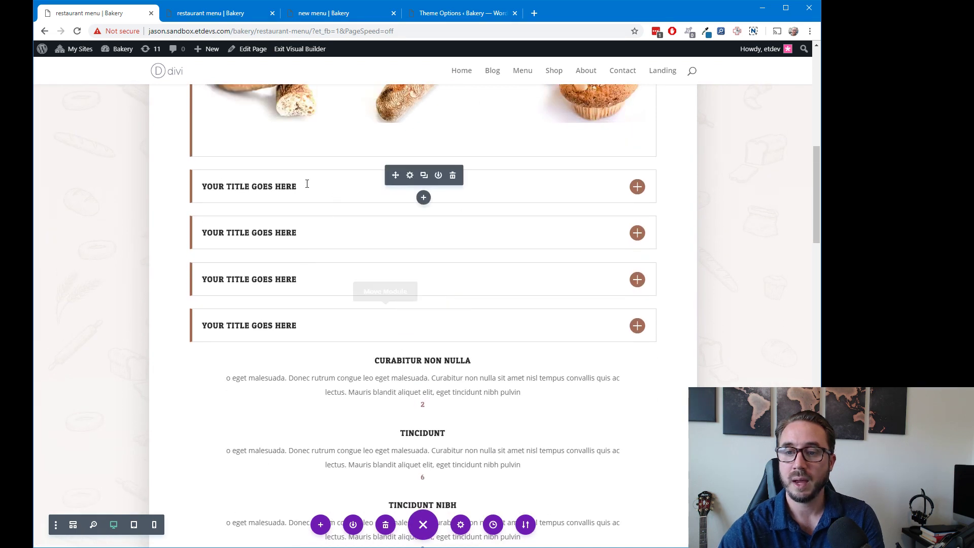
{"action": "scroll", "coordinate": [348, 280], "scroll_direction": "up", "scroll_amount": 1}
{"action": "scroll", "coordinate": [348, 280], "scroll_direction": "down", "scroll_amount": 1}
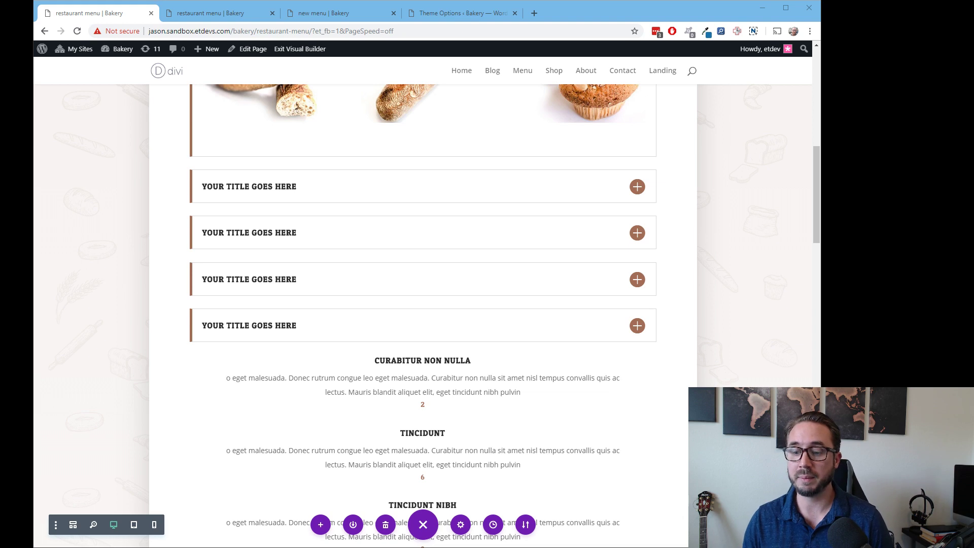
{"action": "scroll", "coordinate": [323, 266], "scroll_direction": "up", "scroll_amount": 2}
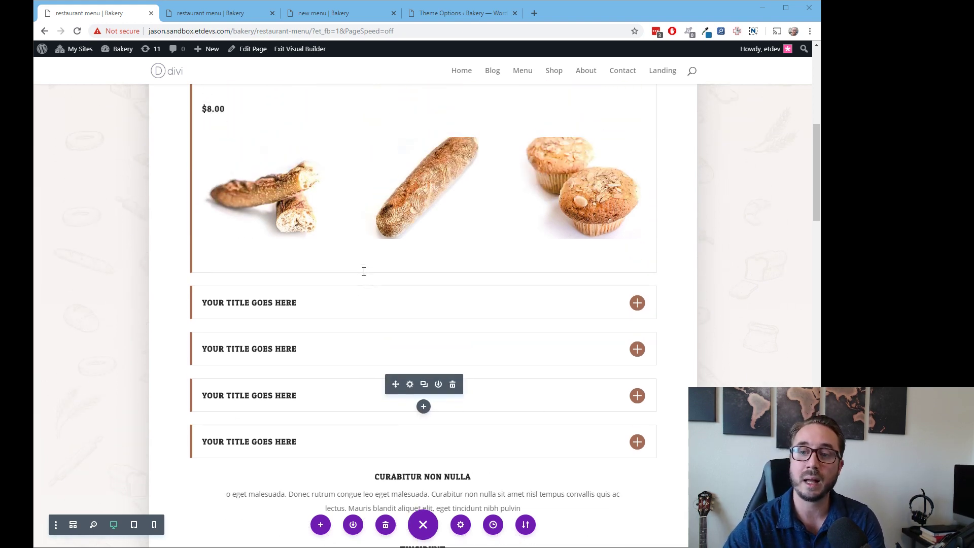
{"action": "scroll", "coordinate": [313, 238], "scroll_direction": "up", "scroll_amount": 1}
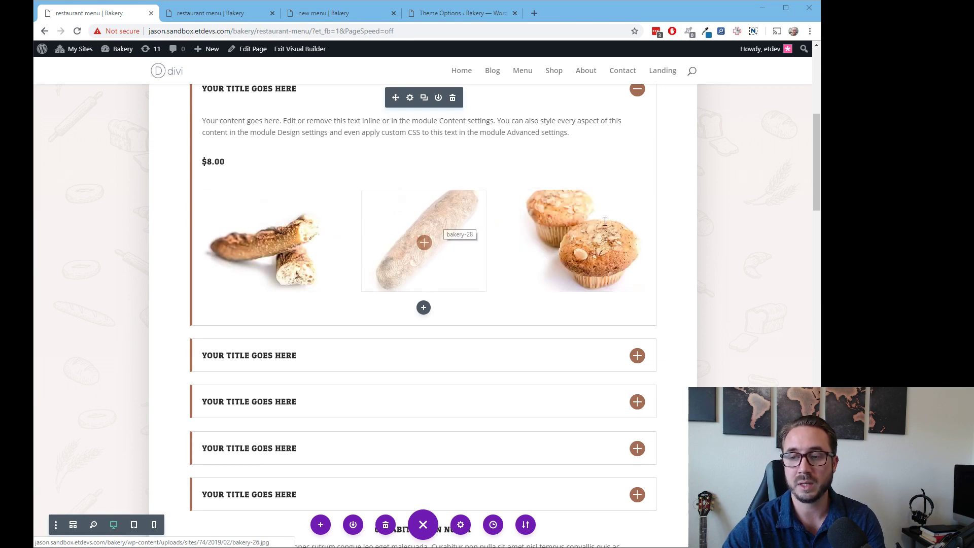
{"action": "left_click_drag", "start_coordinate": [821, 194], "coordinate": [270, 167]}
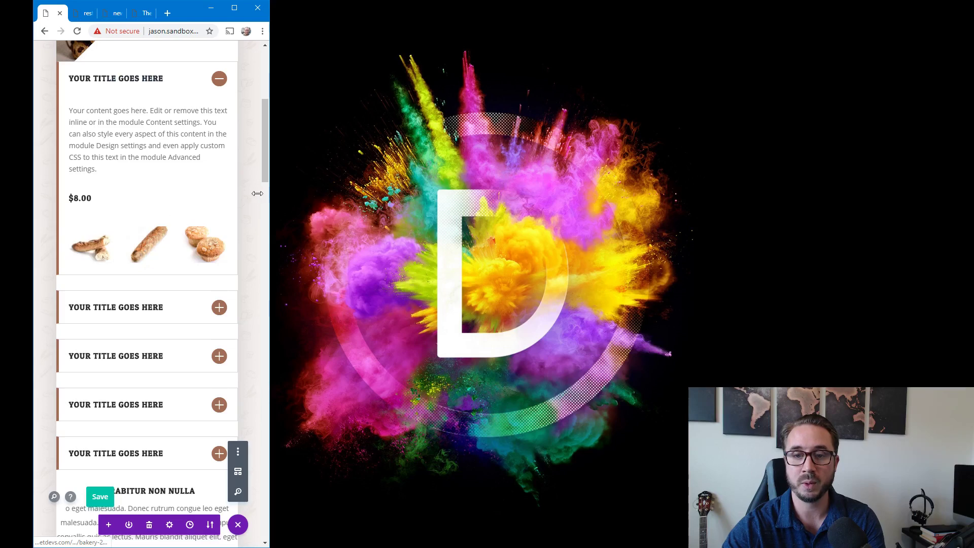
{"action": "left_click_drag", "start_coordinate": [269, 192], "coordinate": [761, 212]}
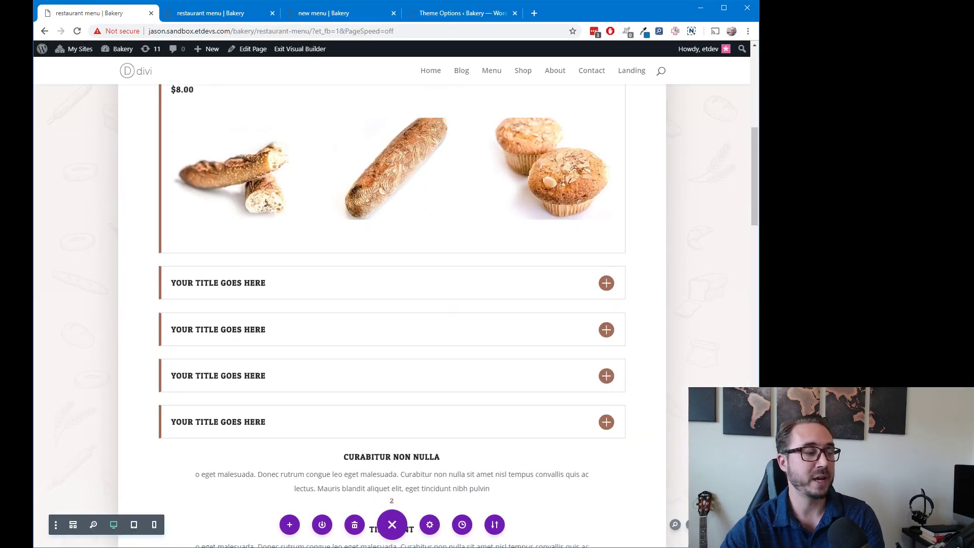
{"action": "scroll", "coordinate": [457, 213], "scroll_direction": "up", "scroll_amount": 4}
{"action": "scroll", "coordinate": [421, 152], "scroll_direction": "down", "scroll_amount": 2}
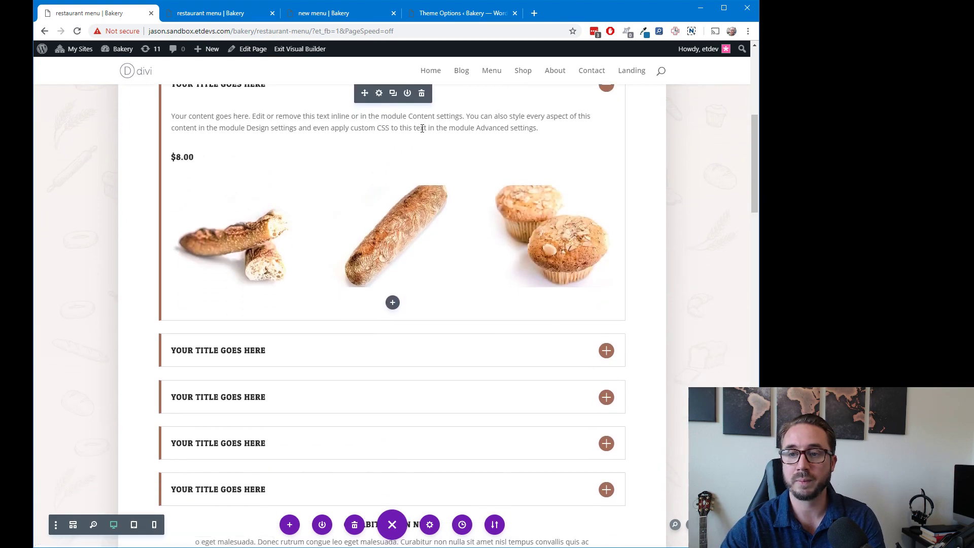
{"action": "scroll", "coordinate": [472, 152], "scroll_direction": "up", "scroll_amount": 3}
Give the expanded first toggle the CSS class 2-col-gal and save the toggle settings.
{"action": "mouse_move", "coordinate": [419, 184]}
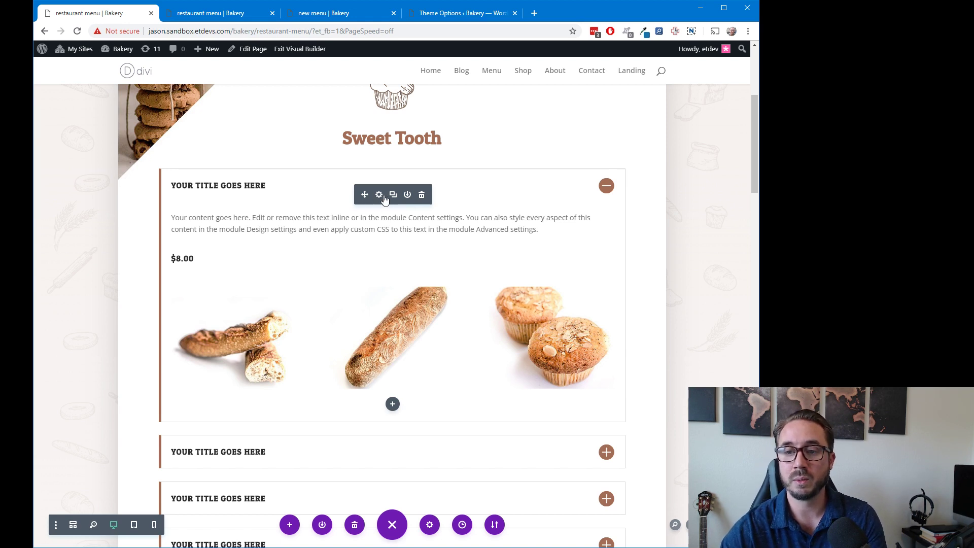
{"action": "scroll", "coordinate": [321, 201], "scroll_direction": "up", "scroll_amount": 1}
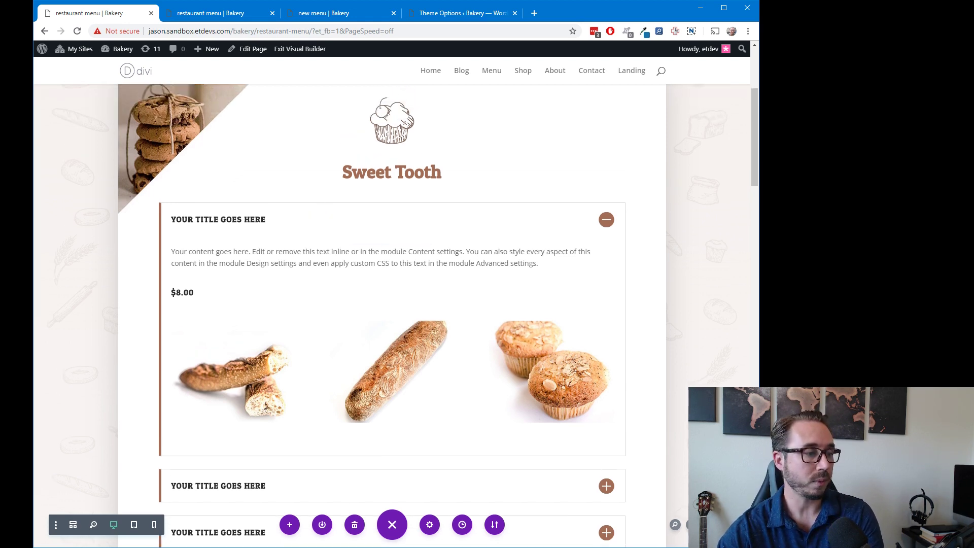
{"action": "mouse_move", "coordinate": [409, 232]}
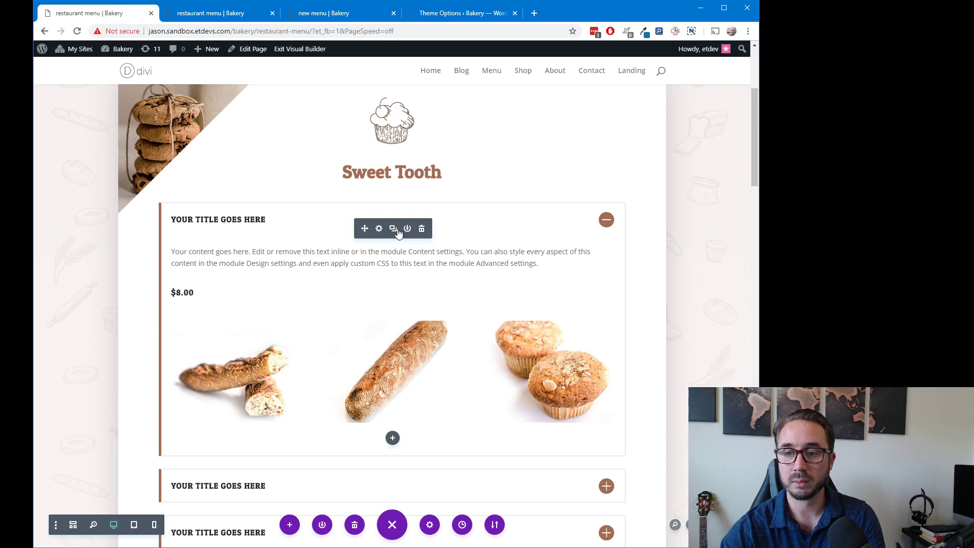
{"action": "left_click", "coordinate": [379, 230]}
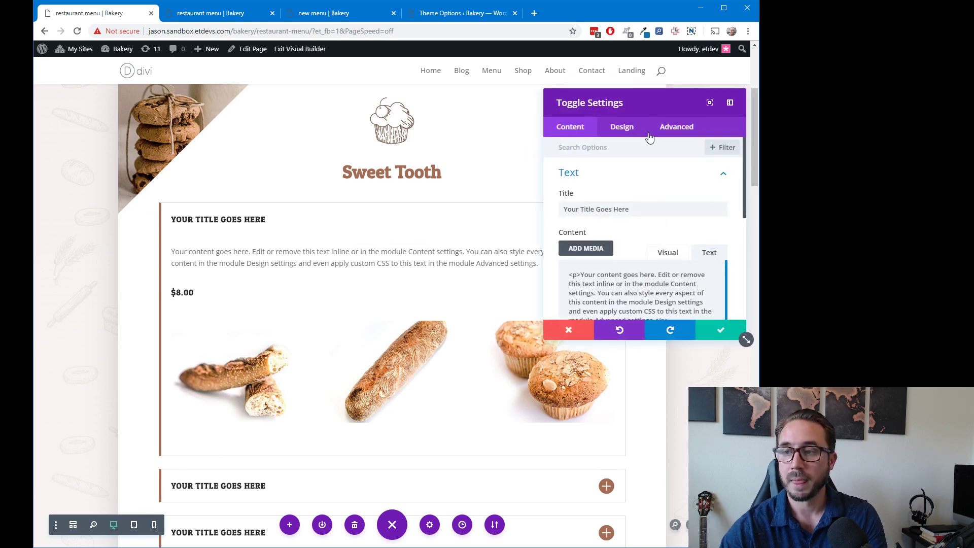
{"action": "left_click", "coordinate": [676, 127]}
{"action": "left_click", "coordinate": [634, 208]}
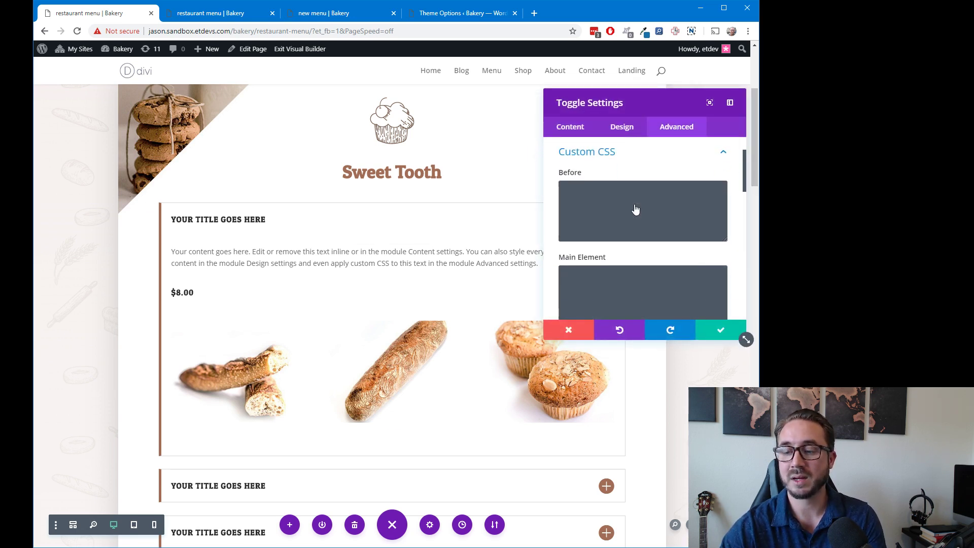
{"action": "left_click", "coordinate": [647, 153]}
{"action": "left_click", "coordinate": [639, 163]}
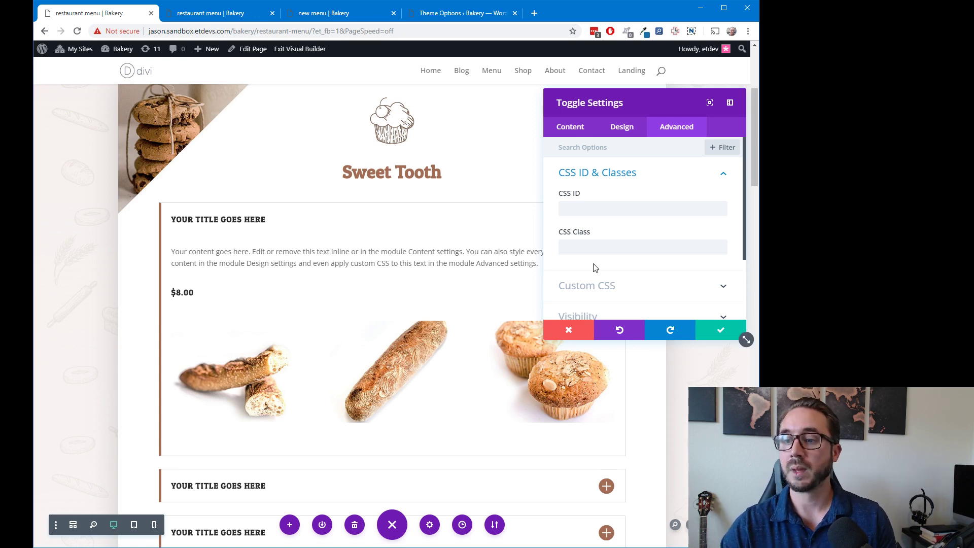
{"action": "left_click", "coordinate": [612, 245]}
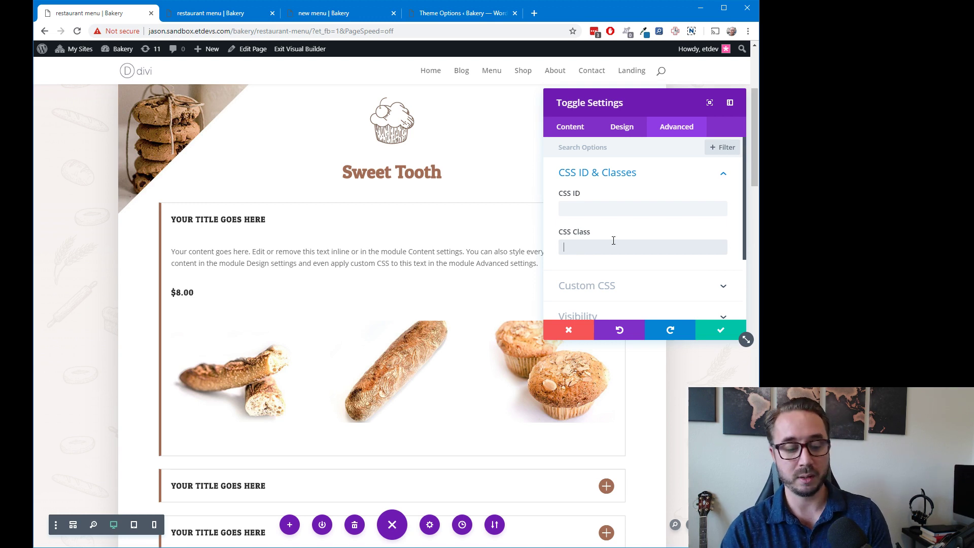
{"action": "type", "text": "2-col-gal"}
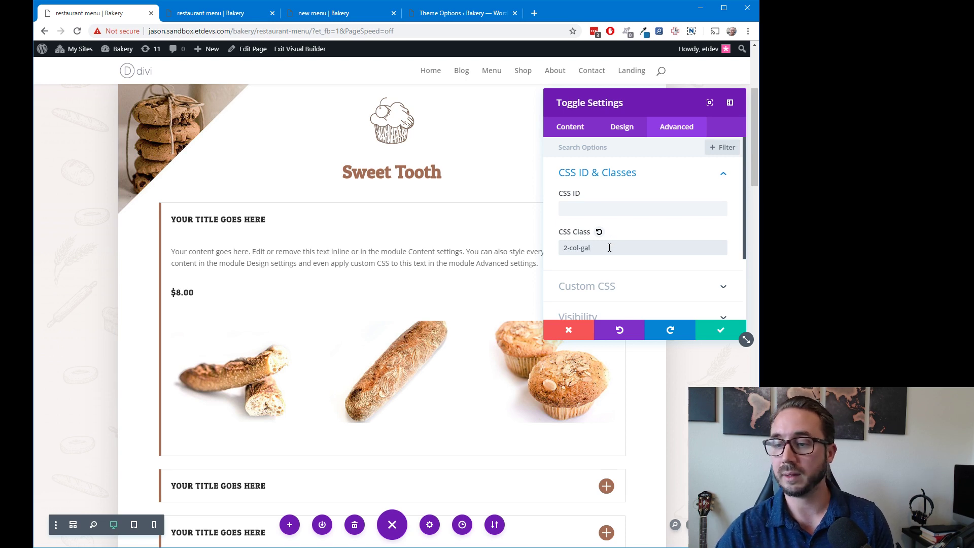
{"action": "left_click_drag", "start_coordinate": [609, 248], "coordinate": [563, 252]}
{"action": "left_click", "coordinate": [603, 245]}
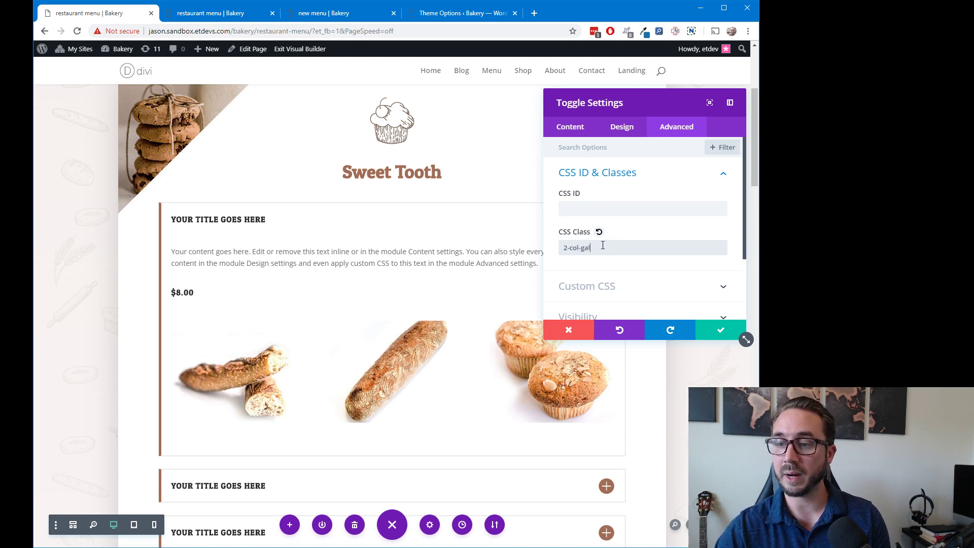
{"action": "left_click", "coordinate": [715, 329]}
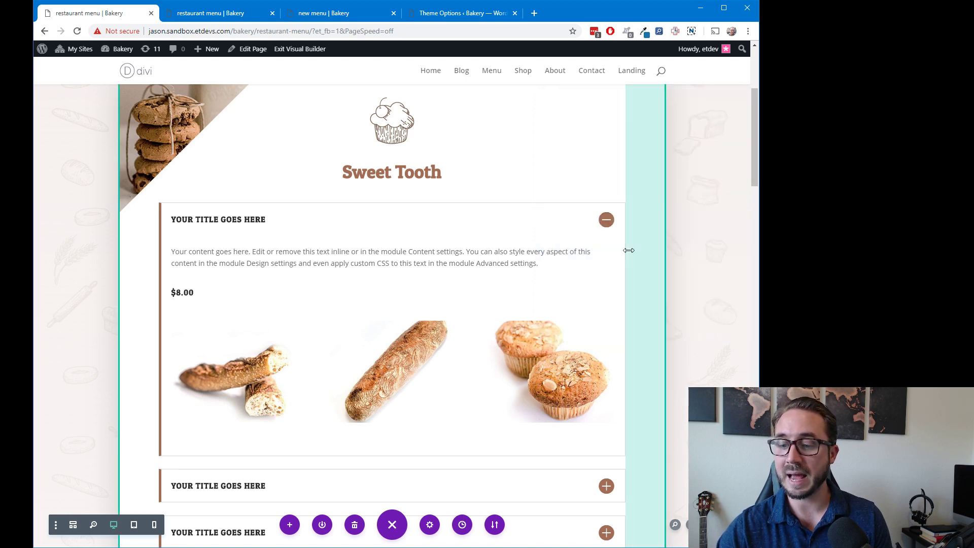
Maximize the browser window and view the Sweet Tooth toggles at full desktop width.
{"action": "scroll", "coordinate": [564, 401], "scroll_direction": "down", "scroll_amount": 2}
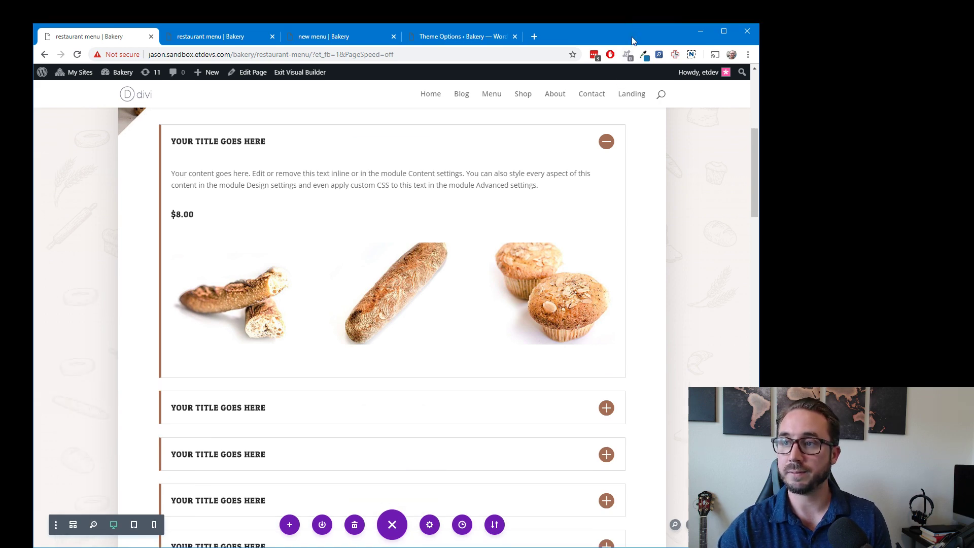
{"action": "double_click", "coordinate": [631, 37]}
{"action": "scroll", "coordinate": [592, 279], "scroll_direction": "down", "scroll_amount": 2}
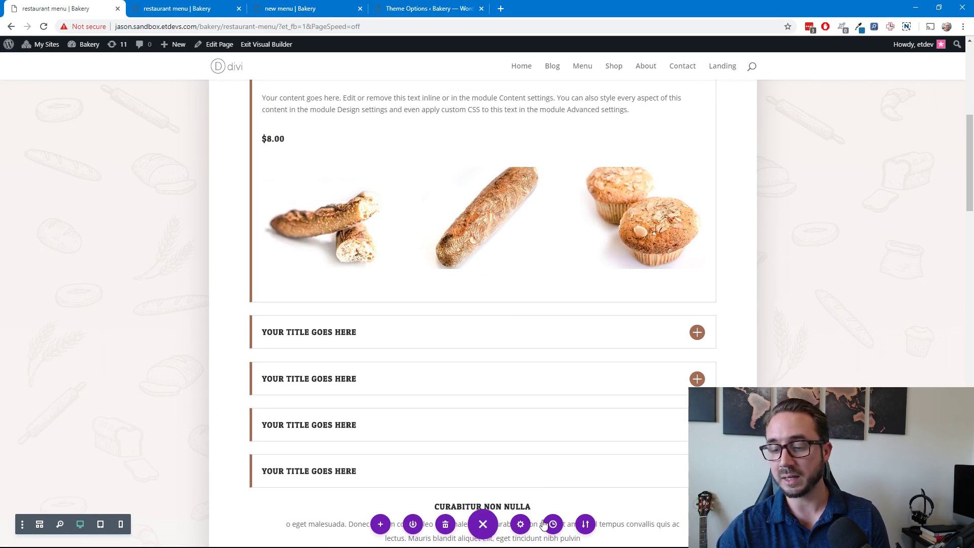
{"action": "left_click", "coordinate": [521, 524]}
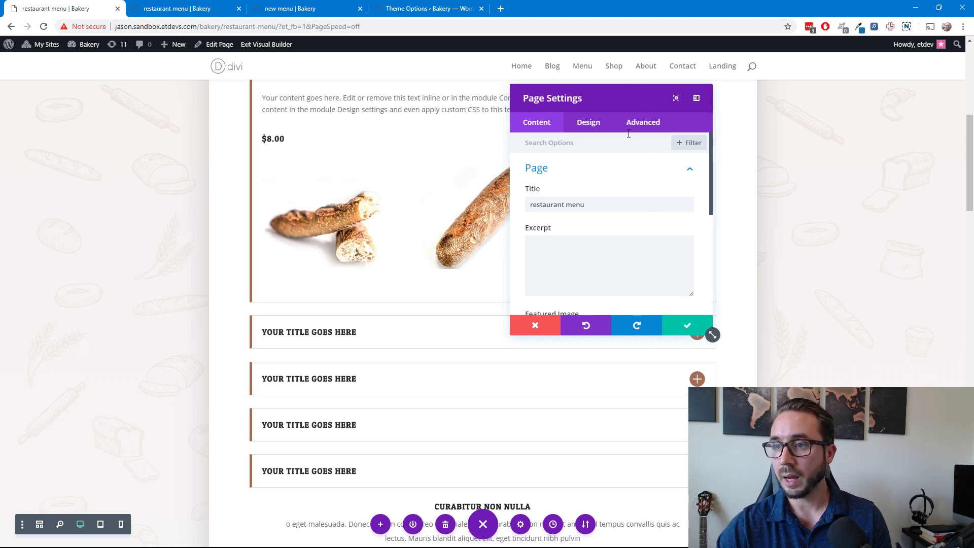
{"action": "left_click", "coordinate": [658, 126]}
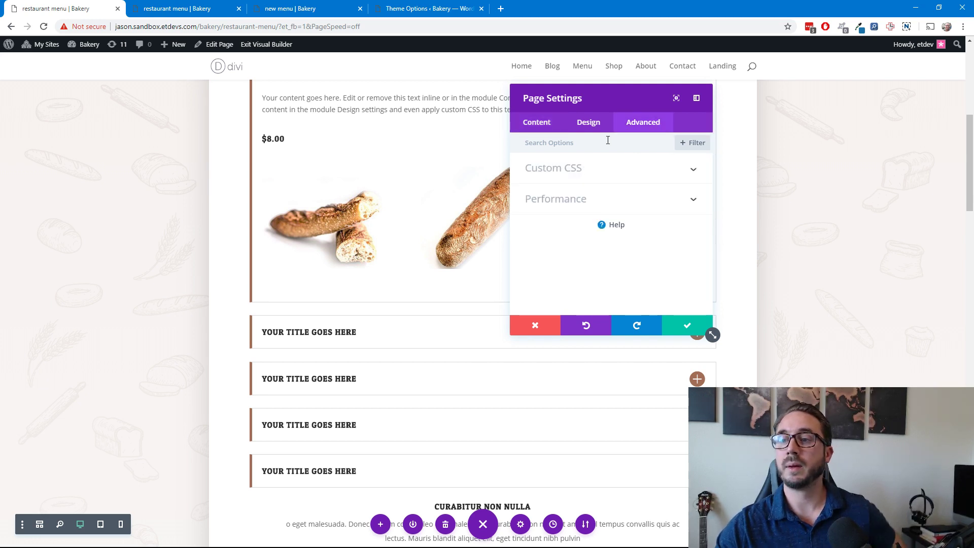
{"action": "left_click", "coordinate": [601, 169]}
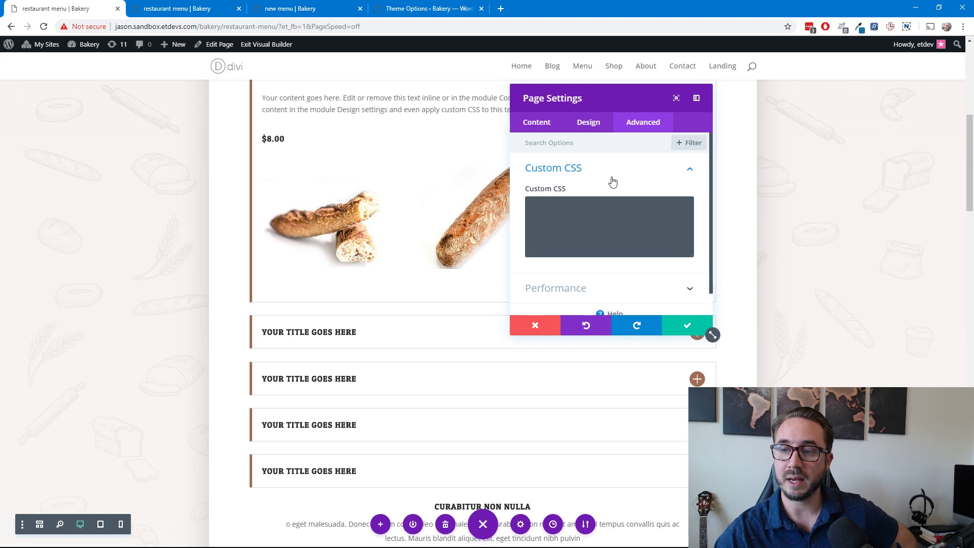
{"action": "left_click", "coordinate": [603, 207]}
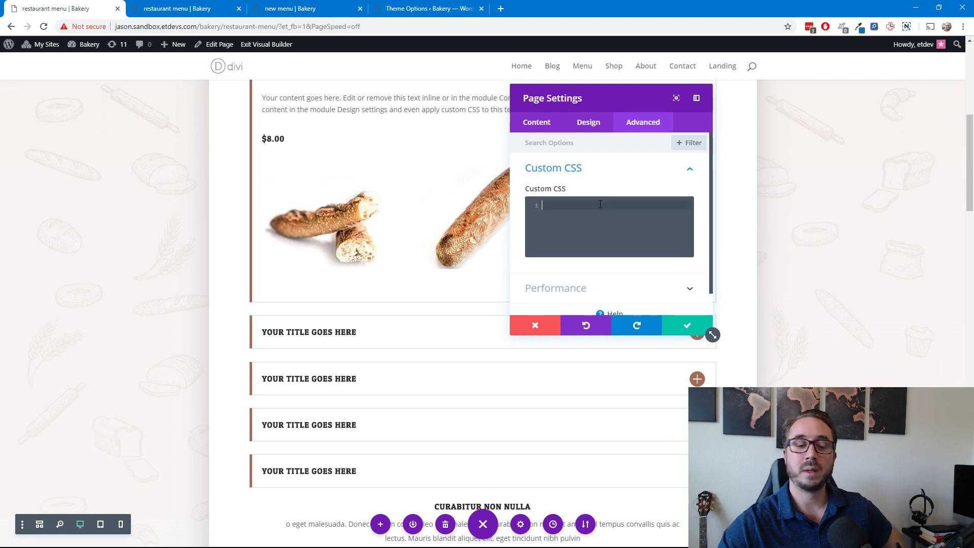
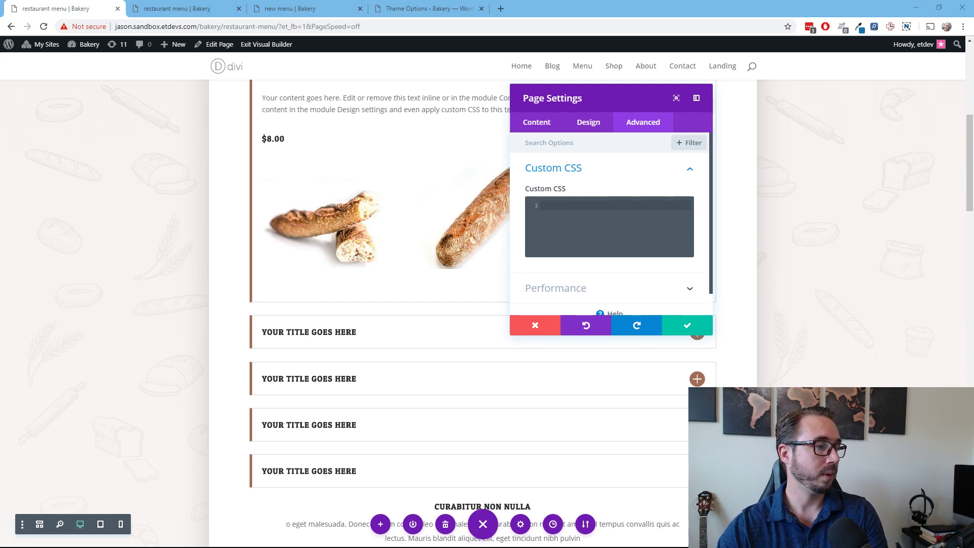
{"action": "left_click", "coordinate": [689, 328]}
Open the settings of the expanded Sweet Tooth toggle and examine its content text and gallery shortcode.
{"action": "scroll", "coordinate": [464, 184], "scroll_direction": "up", "scroll_amount": 1}
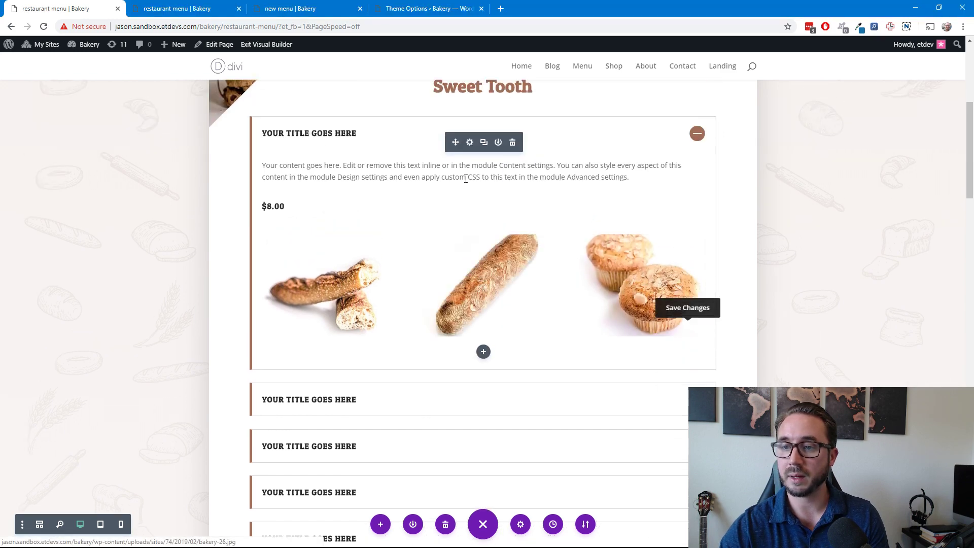
{"action": "left_click", "coordinate": [472, 142]}
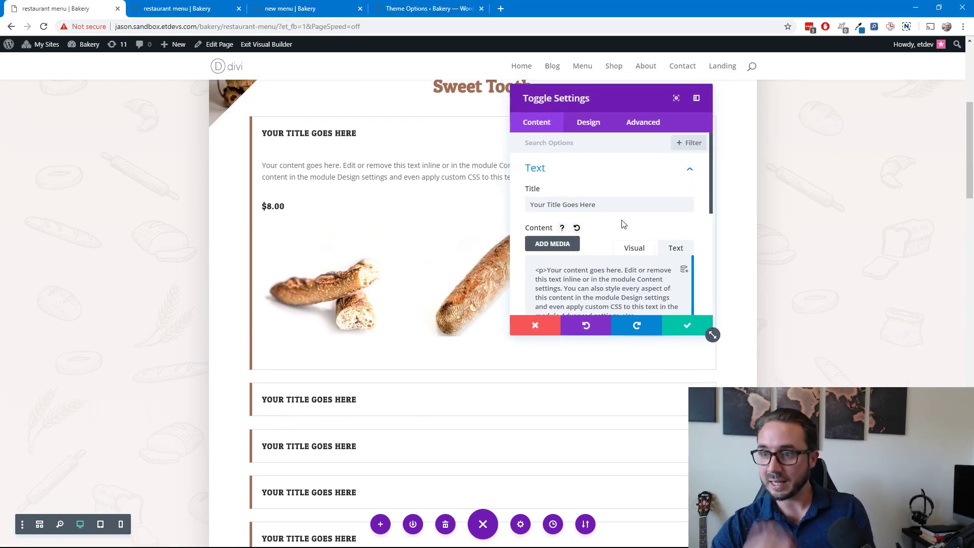
{"action": "scroll", "coordinate": [620, 224], "scroll_direction": "down", "scroll_amount": 3}
{"action": "scroll", "coordinate": [609, 241], "scroll_direction": "up", "scroll_amount": 1}
{"action": "scroll", "coordinate": [610, 240], "scroll_direction": "down", "scroll_amount": 1}
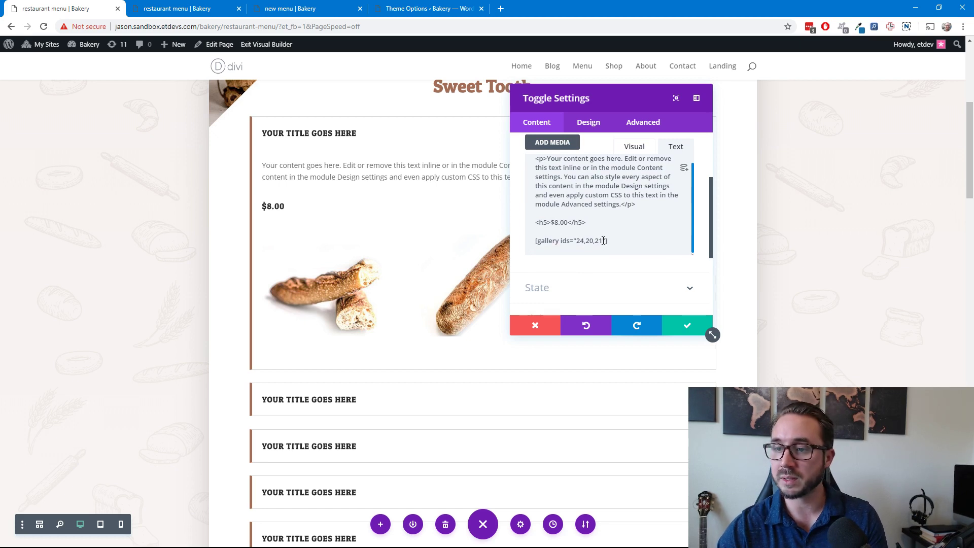
{"action": "scroll", "coordinate": [603, 232], "scroll_direction": "up", "scroll_amount": 1}
{"action": "scroll", "coordinate": [626, 219], "scroll_direction": "down", "scroll_amount": 1}
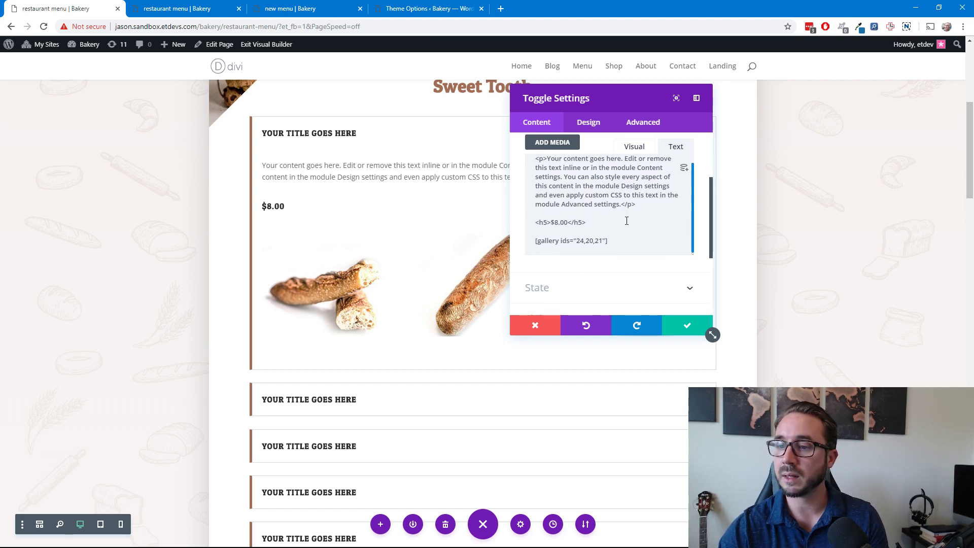
{"action": "scroll", "coordinate": [615, 228], "scroll_direction": "up", "scroll_amount": 1}
{"action": "scroll", "coordinate": [615, 228], "scroll_direction": "down", "scroll_amount": 4}
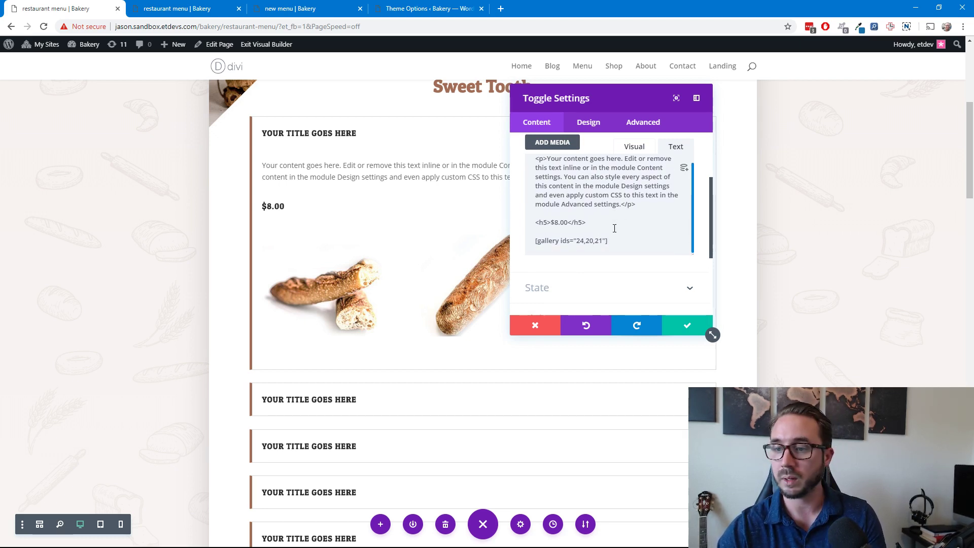
{"action": "scroll", "coordinate": [624, 198], "scroll_direction": "up", "scroll_amount": 6}
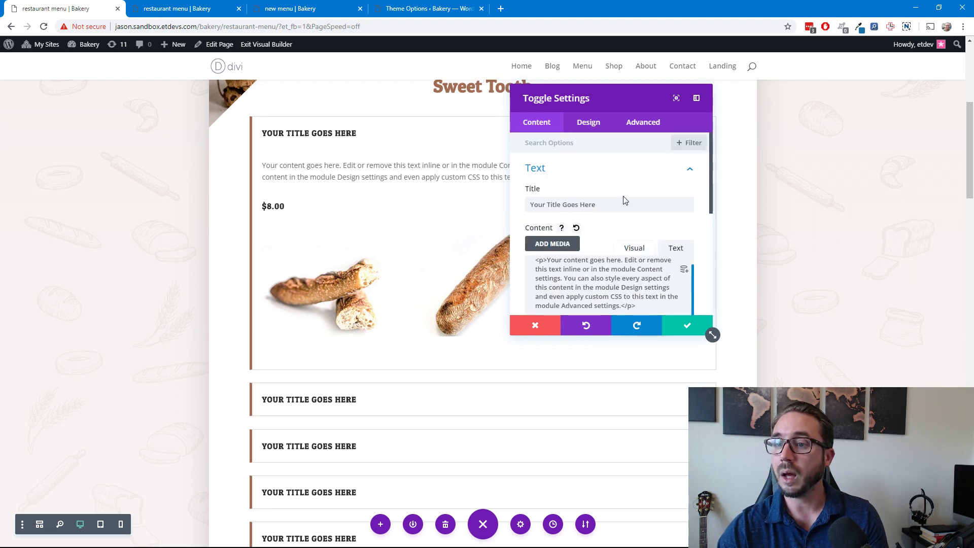
Change the expanded toggle's CSS class to two-col-gal and save the toggle settings.
{"action": "left_click", "coordinate": [640, 123]}
{"action": "left_click", "coordinate": [602, 174]}
{"action": "left_click", "coordinate": [540, 243]}
{"action": "key", "text": "BackSpace"}
{"action": "type", "text": "two-col-gal"}
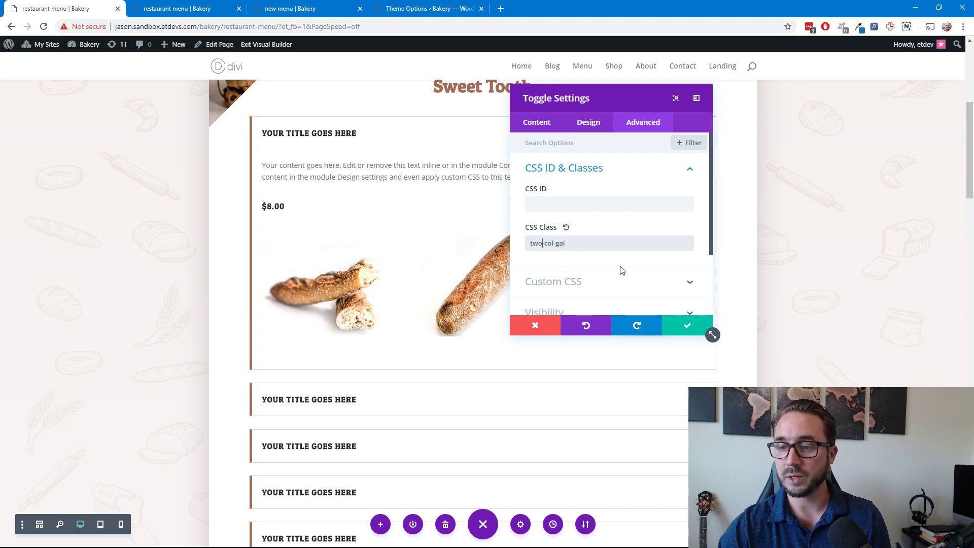
{"action": "left_click", "coordinate": [685, 325]}
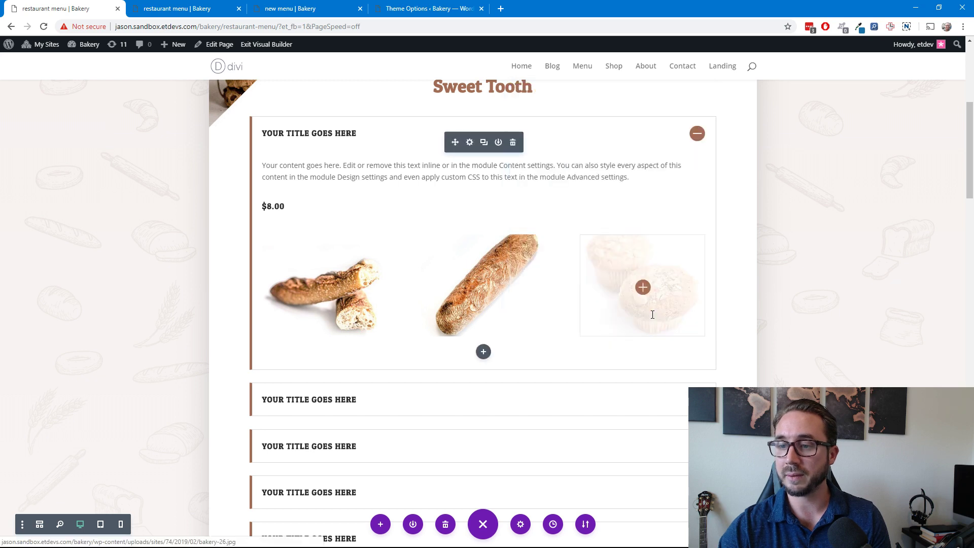
Add page-level custom CSS giving .two-col-gal .et_gallery_item a width of 50%, padding 2%, margin 0 and clear none !important.
{"action": "left_click", "coordinate": [520, 524]}
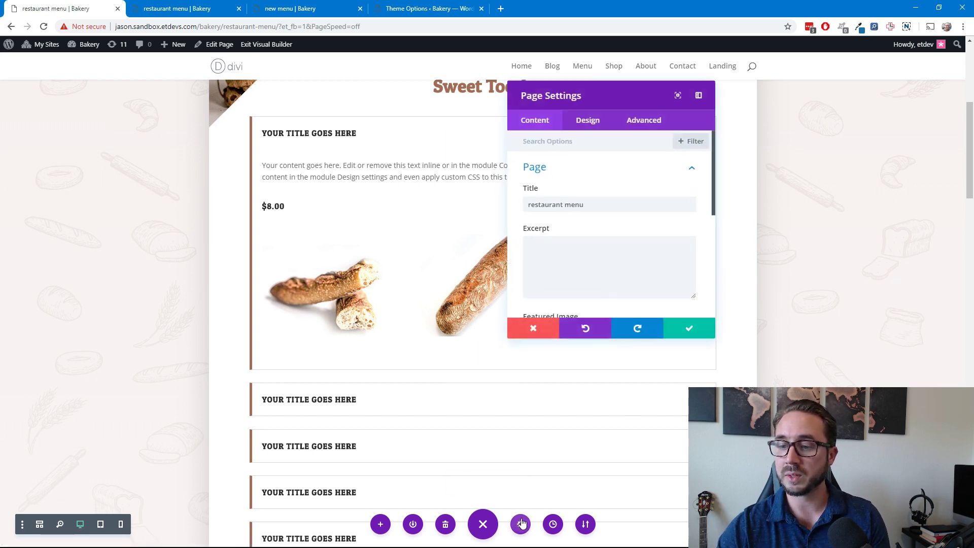
{"action": "left_click", "coordinate": [642, 126]}
{"action": "left_click", "coordinate": [586, 170]}
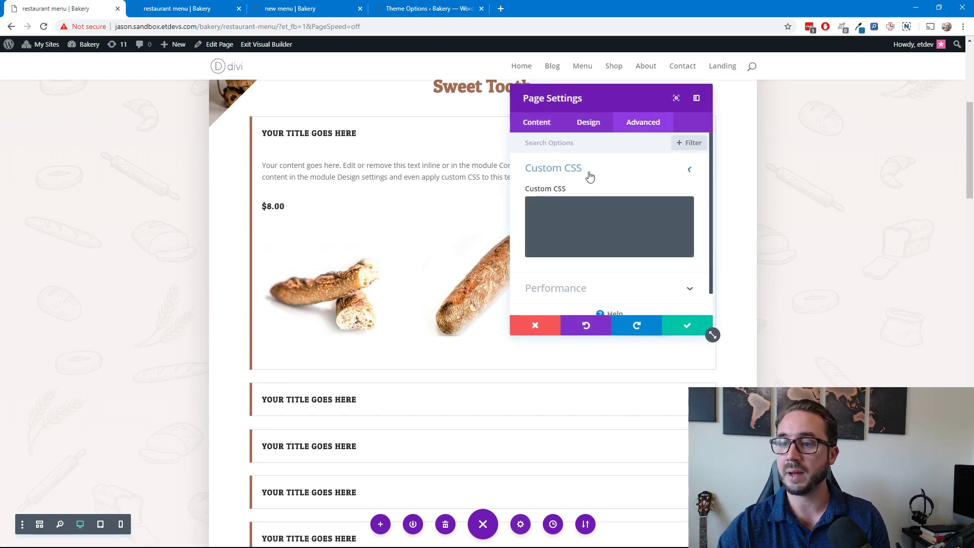
{"action": "left_click", "coordinate": [571, 219]}
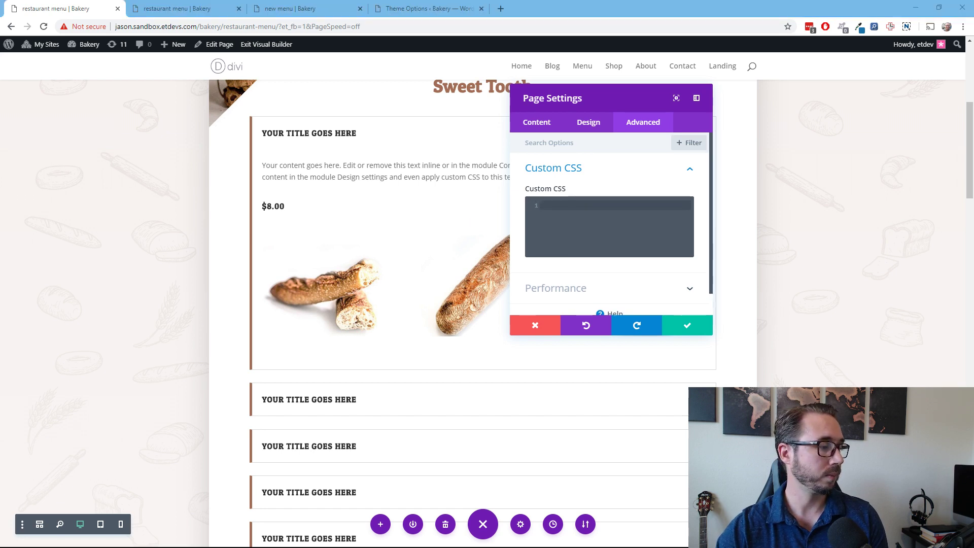
{"action": "left_click", "coordinate": [565, 208]}
{"action": "type", "text": ".two-col-gal .et_gallery_item { width: 50%; padding: 2%; margin: 0; clear: none !important; }"}
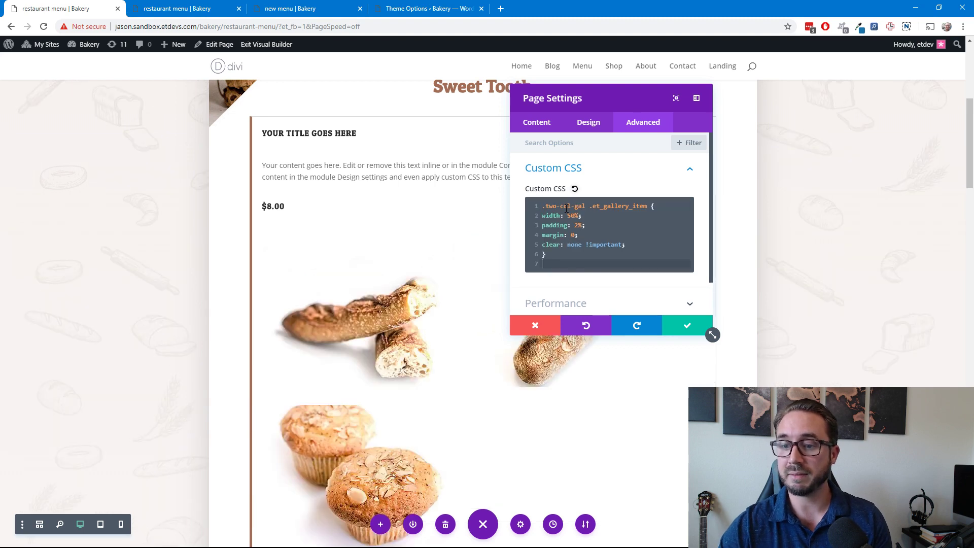
Move the Page Settings dialog clear of the gallery and review the width, padding, margin and clear declarations.
{"action": "left_click", "coordinate": [622, 214]}
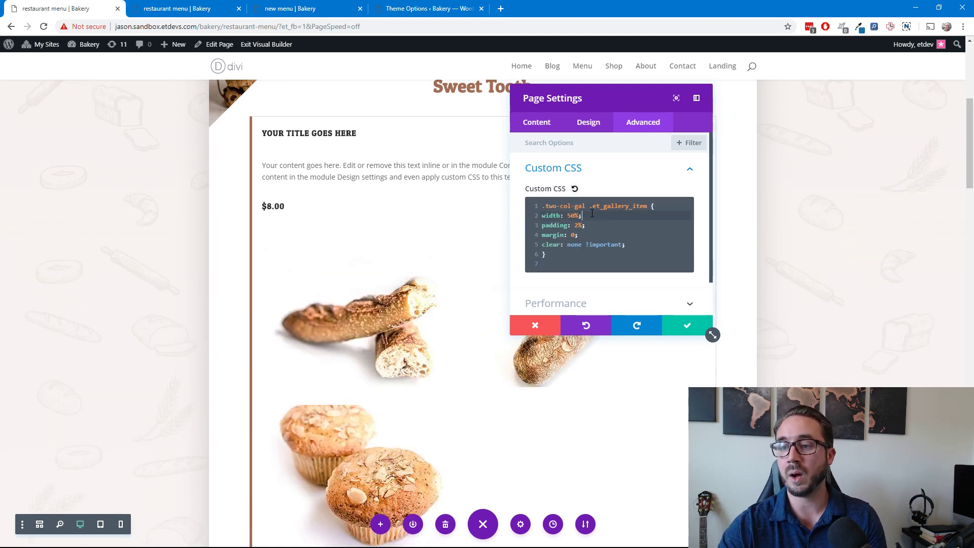
{"action": "left_click_drag", "start_coordinate": [651, 99], "coordinate": [859, 87]}
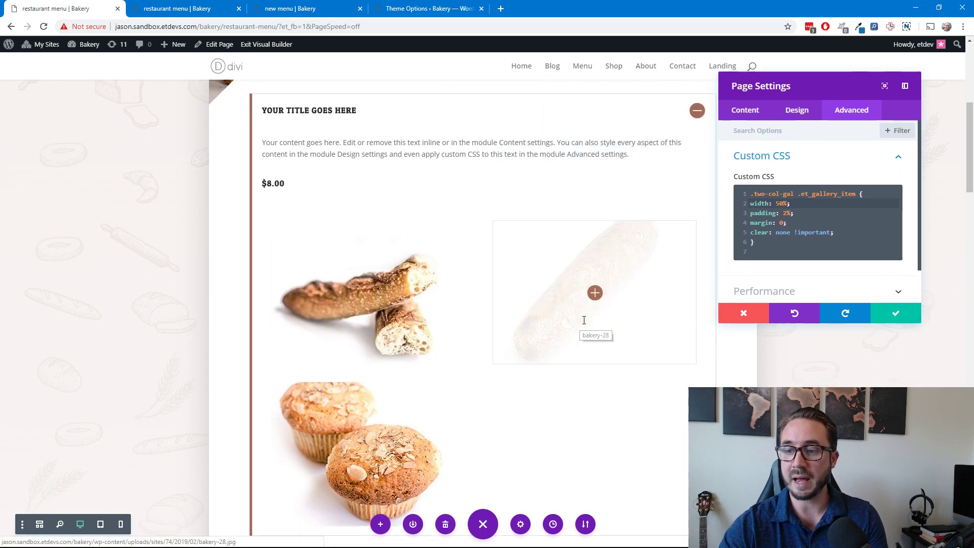
{"action": "scroll", "coordinate": [583, 321], "scroll_direction": "down", "scroll_amount": 2}
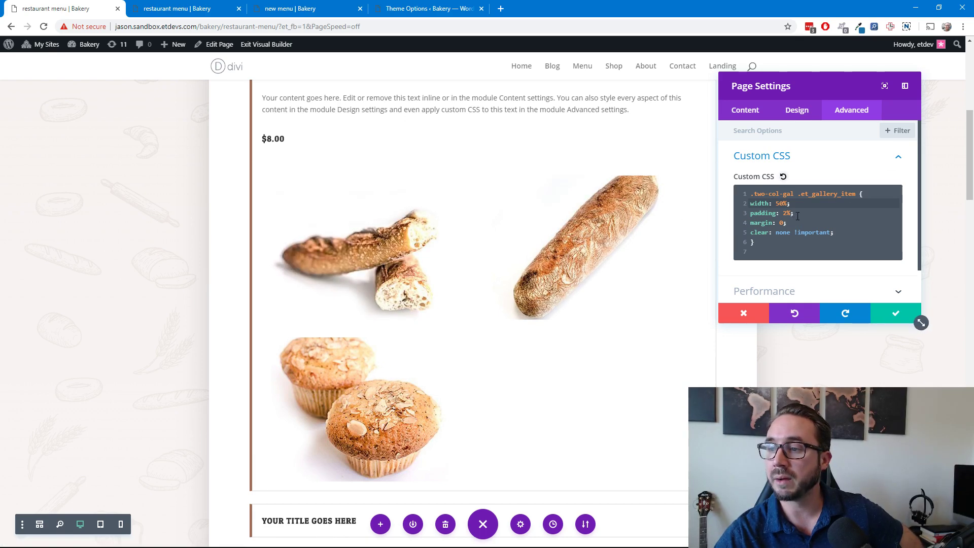
{"action": "left_click_drag", "start_coordinate": [797, 216], "coordinate": [753, 212]}
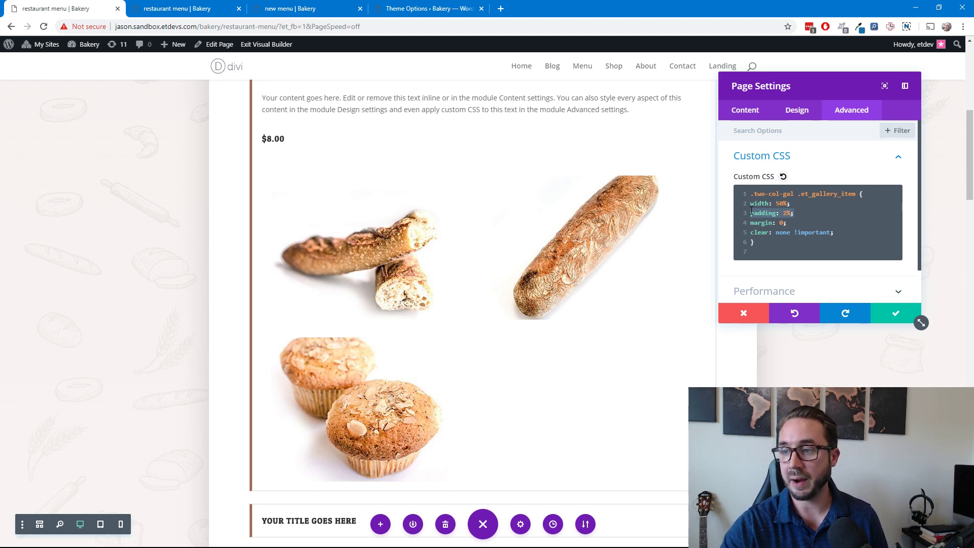
{"action": "left_click_drag", "start_coordinate": [798, 222], "coordinate": [747, 222]}
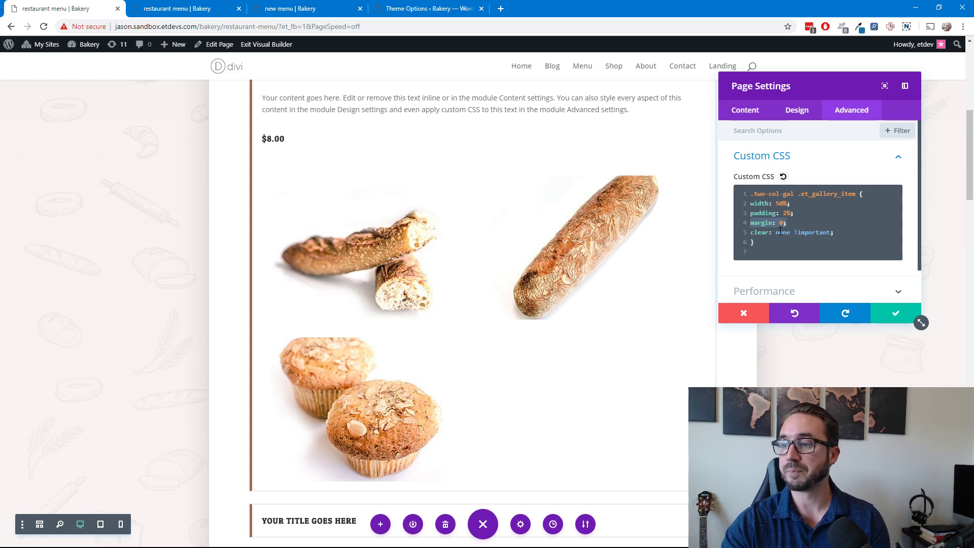
{"action": "left_click", "coordinate": [795, 233]}
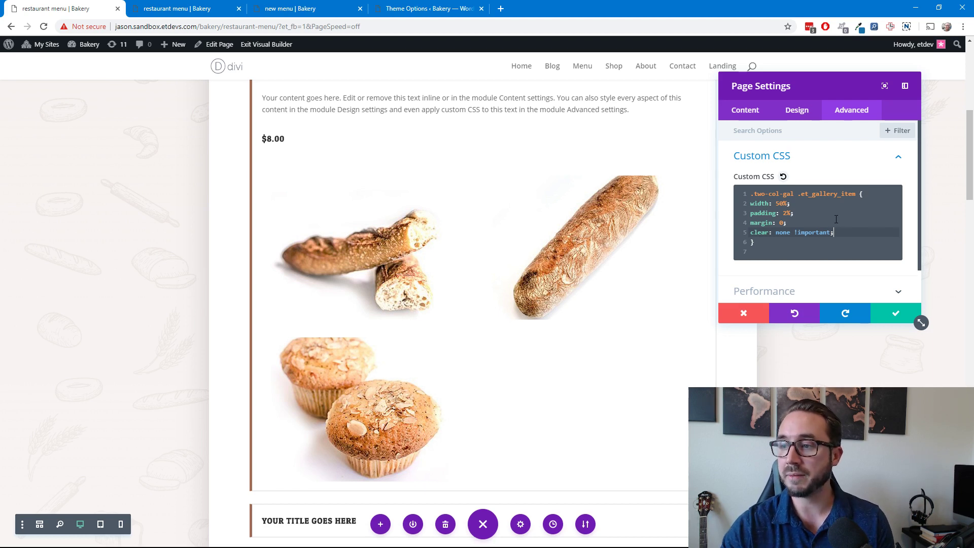
Try a width of 33.33% for the gallery items in the page's custom CSS.
{"action": "left_click", "coordinate": [779, 204]}
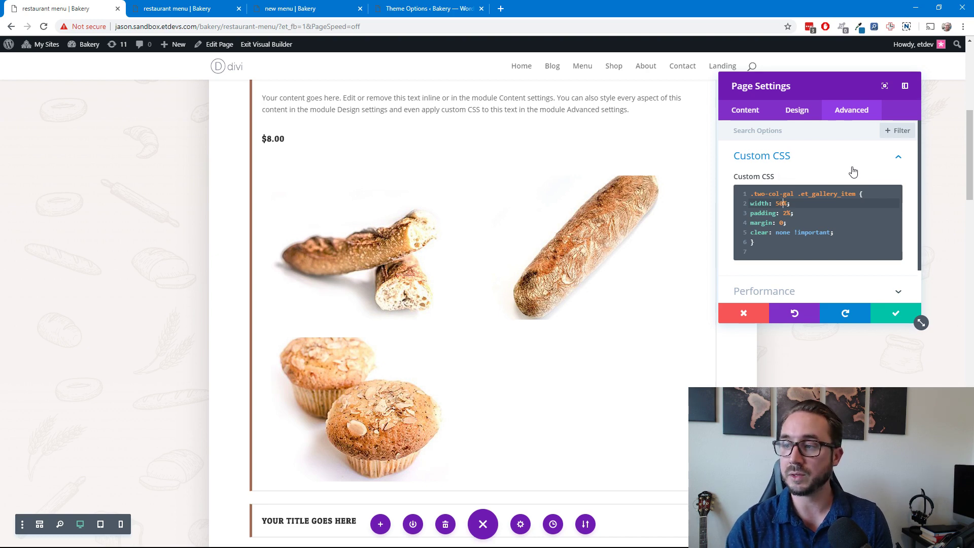
{"action": "key", "text": "BackSpace"}
{"action": "key", "text": "BackSpace"}
{"action": "type", "text": "33"}
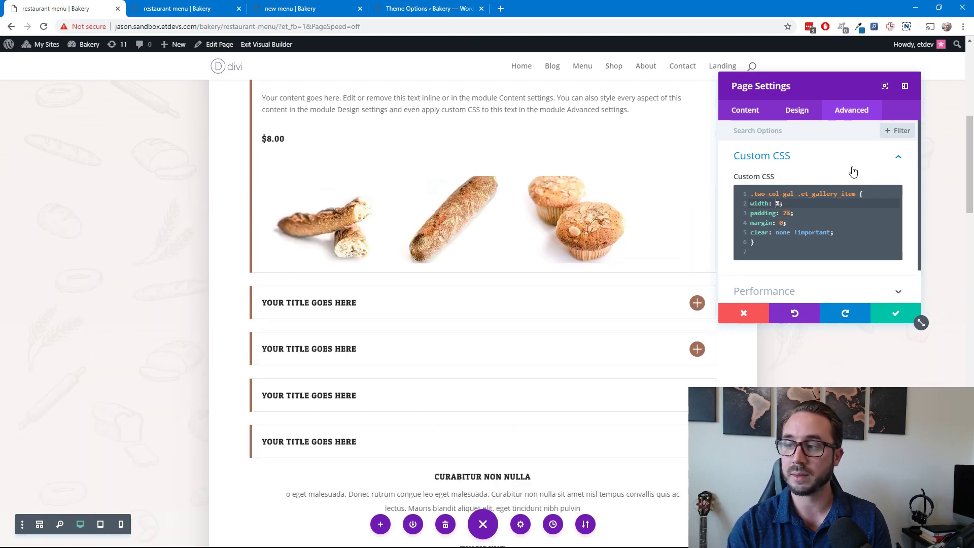
{"action": "type", "text": ".33"}
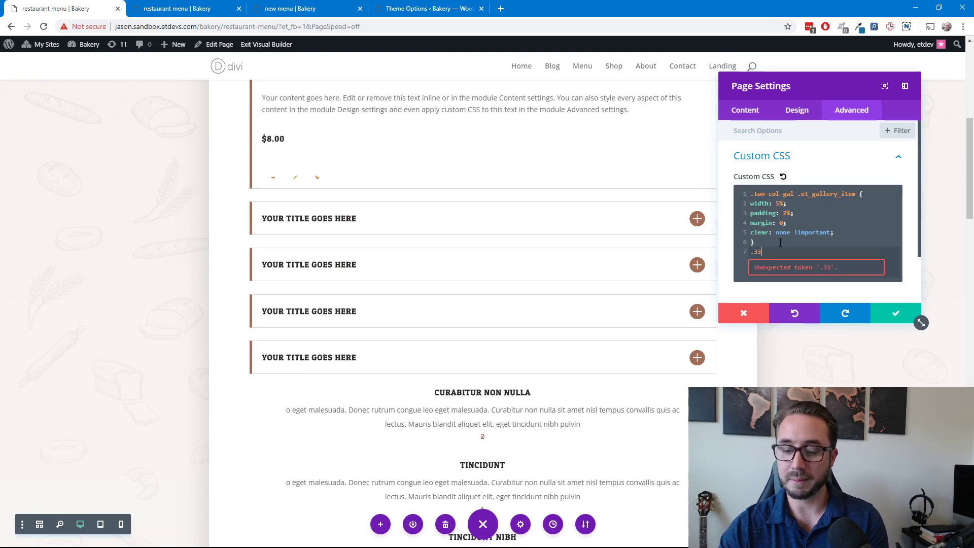
{"action": "key", "text": "BackSpace"}
{"action": "key", "text": "BackSpace"}
{"action": "key", "text": "BackSpace"}
{"action": "left_click", "coordinate": [778, 204]}
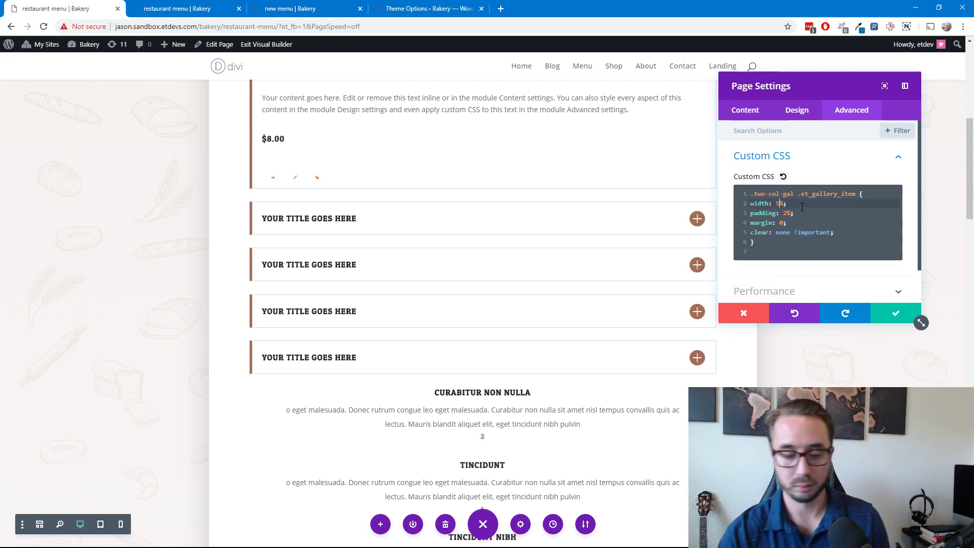
{"action": "key", "text": "Delete"}
{"action": "type", "text": "33.33"}
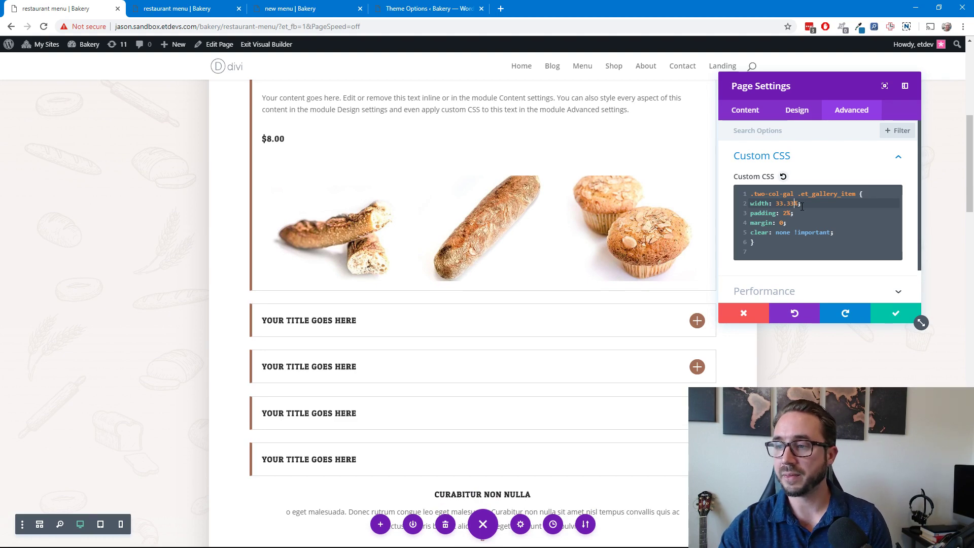
Set the gallery item width in the custom CSS to 100% and check the gallery layout on the page.
{"action": "key", "text": "BackSpace"}
{"action": "key", "text": "BackSpace"}
{"action": "key", "text": "BackSpace"}
{"action": "key", "text": "BackSpace"}
{"action": "key", "text": "BackSpace"}
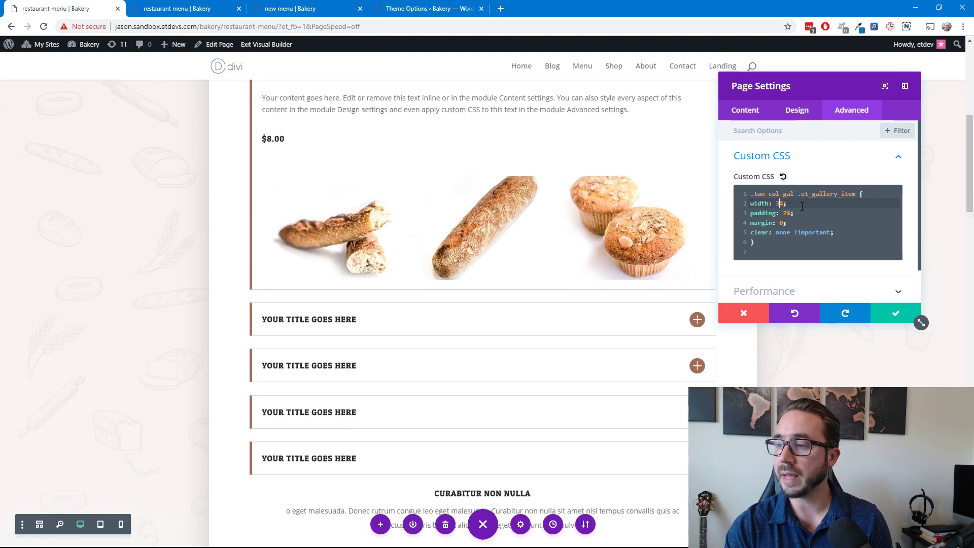
{"action": "type", "text": "100"}
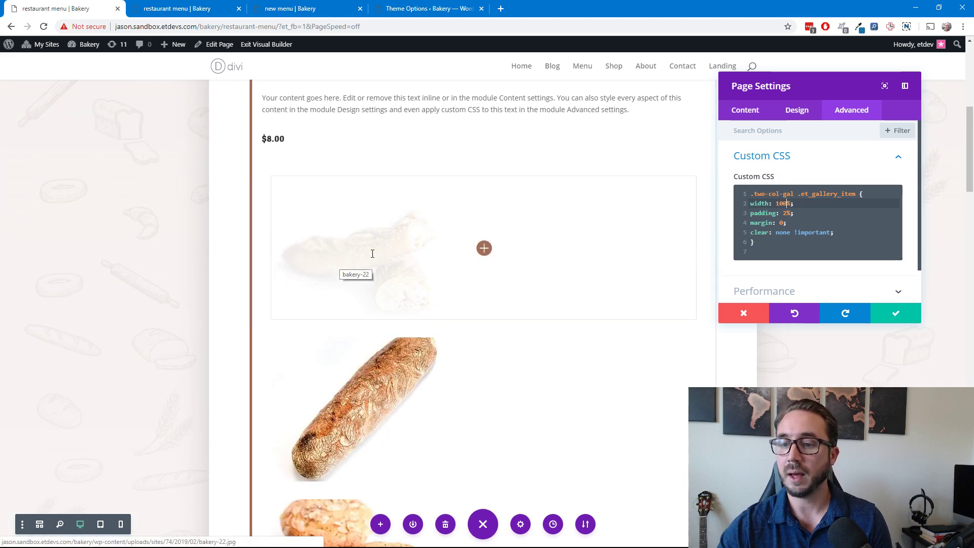
{"action": "scroll", "coordinate": [474, 277], "scroll_direction": "down", "scroll_amount": 1}
{"action": "scroll", "coordinate": [483, 218], "scroll_direction": "up", "scroll_amount": 1}
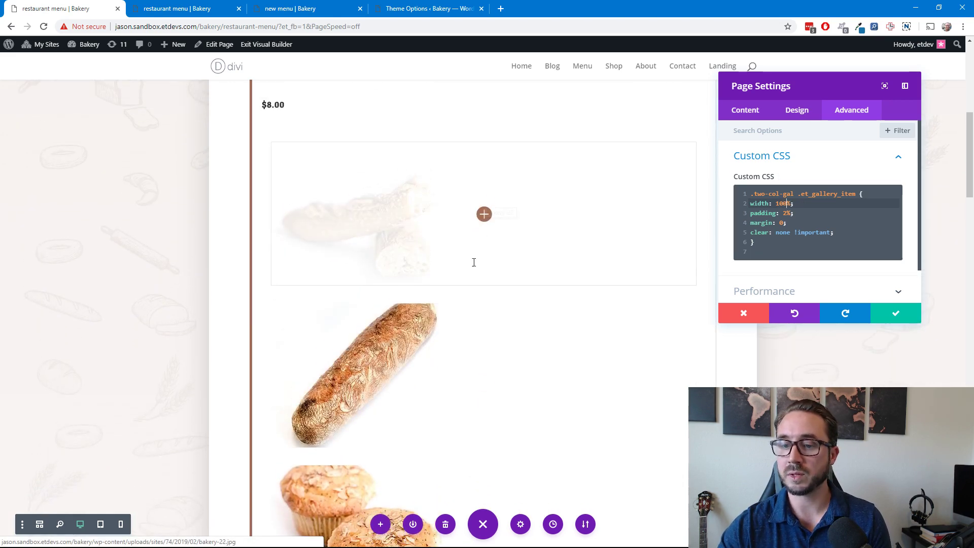
{"action": "scroll", "coordinate": [482, 226], "scroll_direction": "down", "scroll_amount": 1}
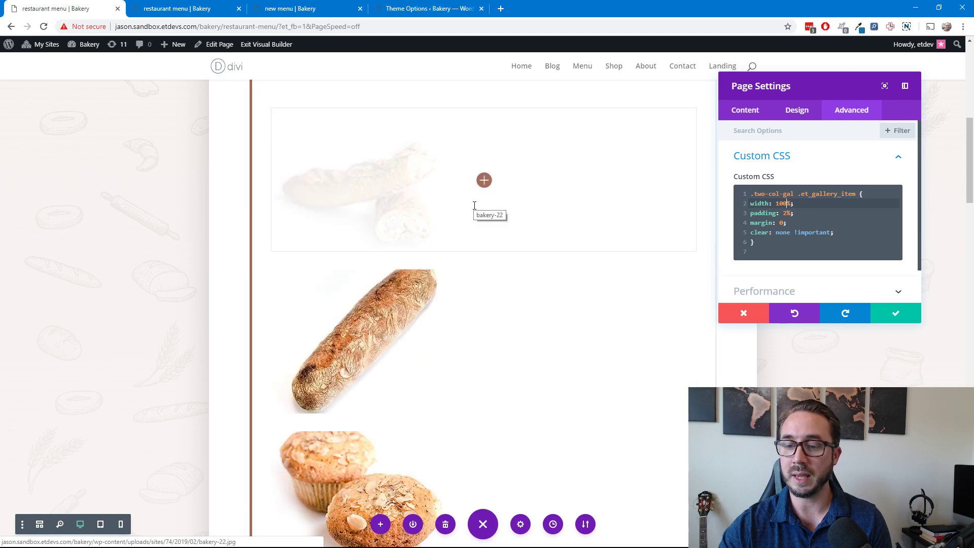
{"action": "scroll", "coordinate": [472, 208], "scroll_direction": "up", "scroll_amount": 1}
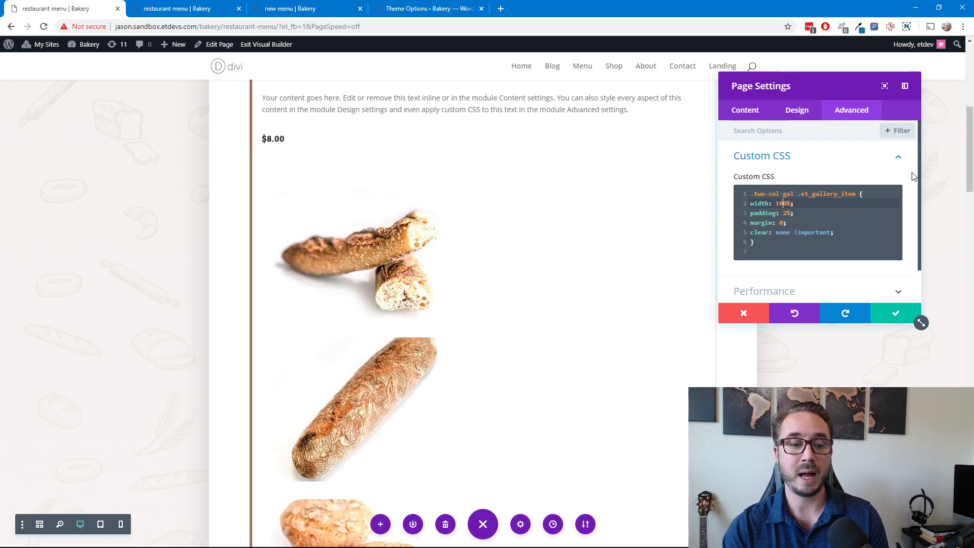
Set the gallery item width in the page's custom CSS to 50% and save the page settings.
{"action": "key", "text": "BackSpace"}
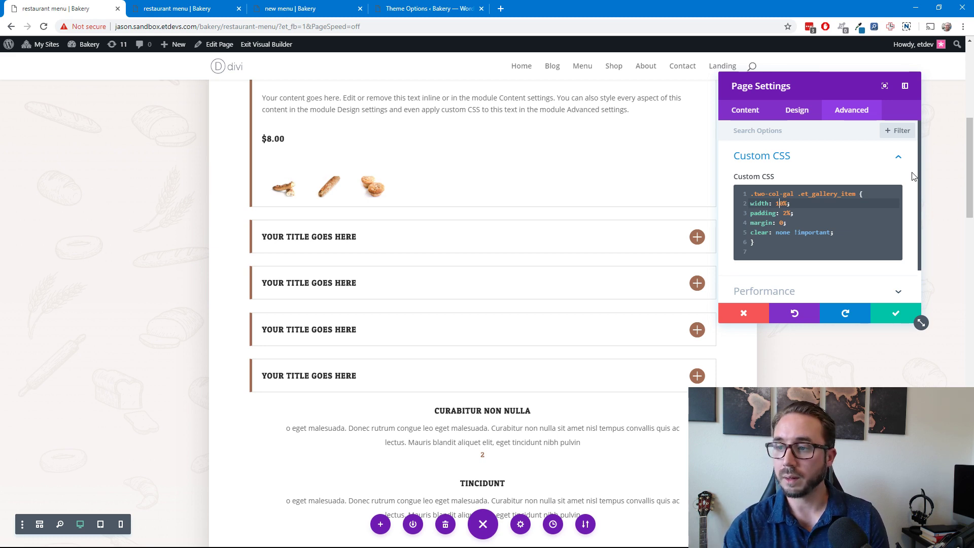
{"action": "key", "text": "BackSpace"}
{"action": "type", "text": "5"}
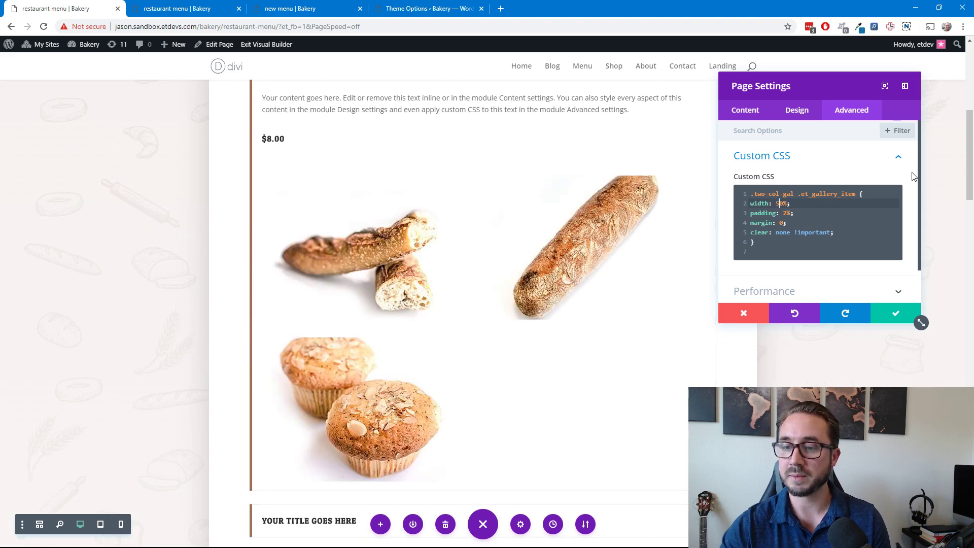
{"action": "left_click", "coordinate": [890, 317]}
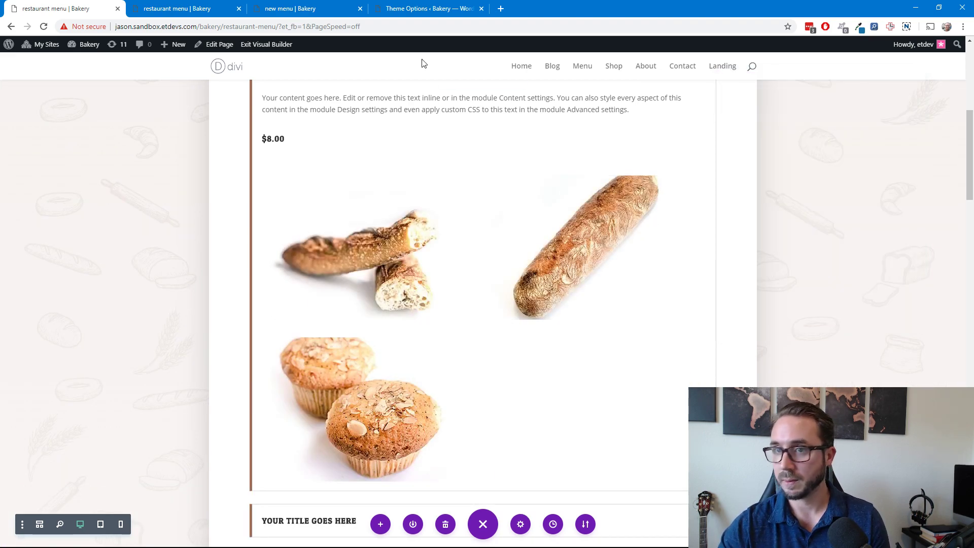
Reload the live restaurant menu page and expand the first Sweet Tooth toggle to check its gallery.
{"action": "left_click", "coordinate": [204, 8]}
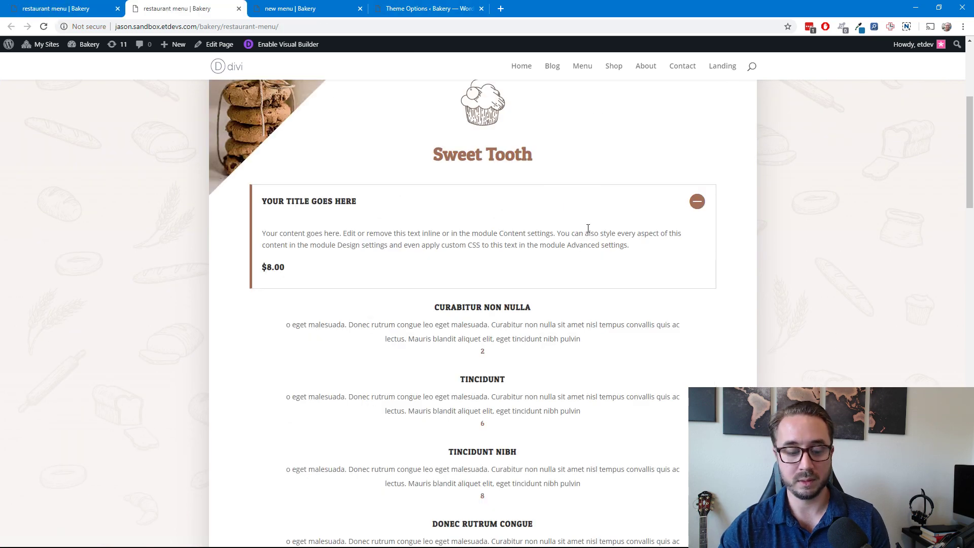
{"action": "key", "text": "F5"}
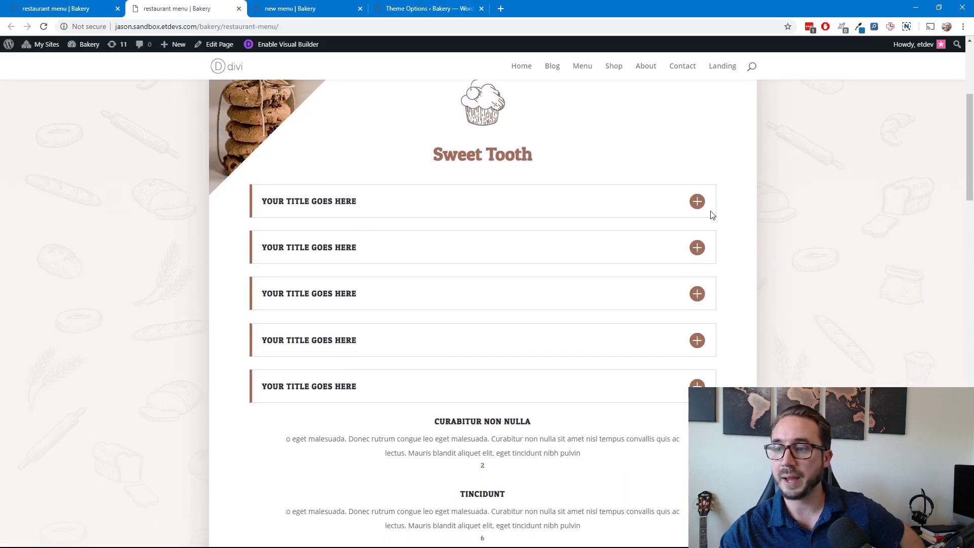
{"action": "left_click", "coordinate": [698, 202]}
{"action": "scroll", "coordinate": [702, 206], "scroll_direction": "down", "scroll_amount": 1}
{"action": "scroll", "coordinate": [703, 205], "scroll_direction": "down", "scroll_amount": 2}
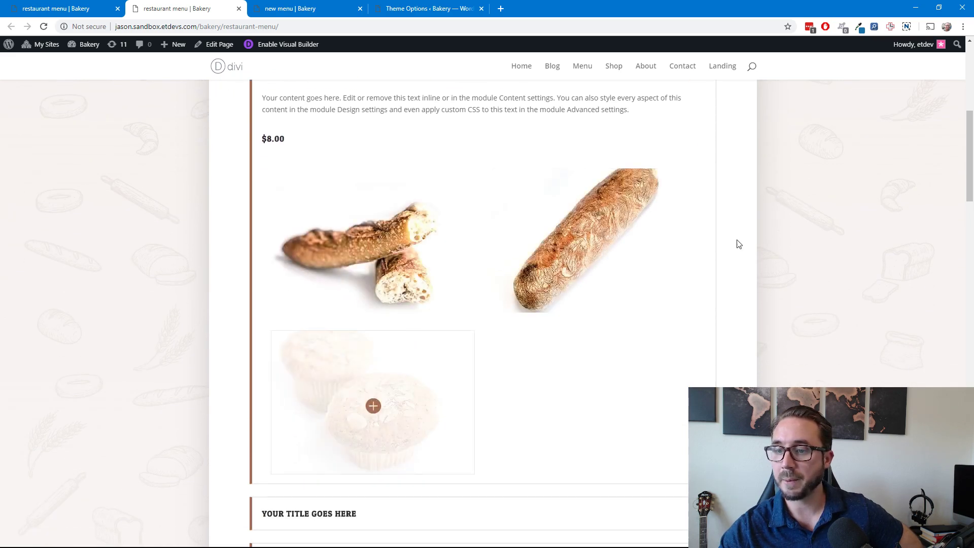
Restore the browser window down and narrow it to about phone width to check the two-column gallery.
{"action": "double_click", "coordinate": [867, 8]}
{"action": "left_click_drag", "start_coordinate": [789, 217], "coordinate": [300, 218]}
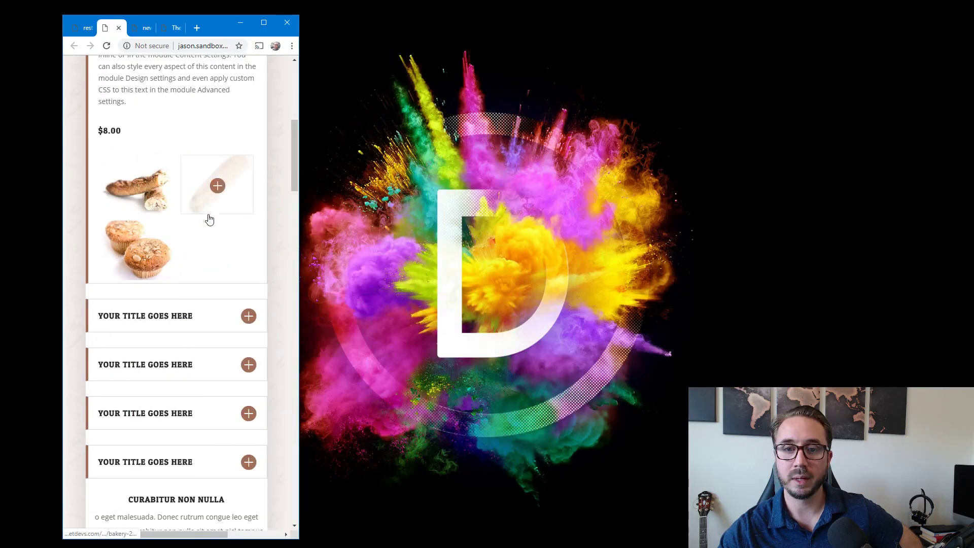
{"action": "scroll", "coordinate": [152, 203], "scroll_direction": "up", "scroll_amount": 3}
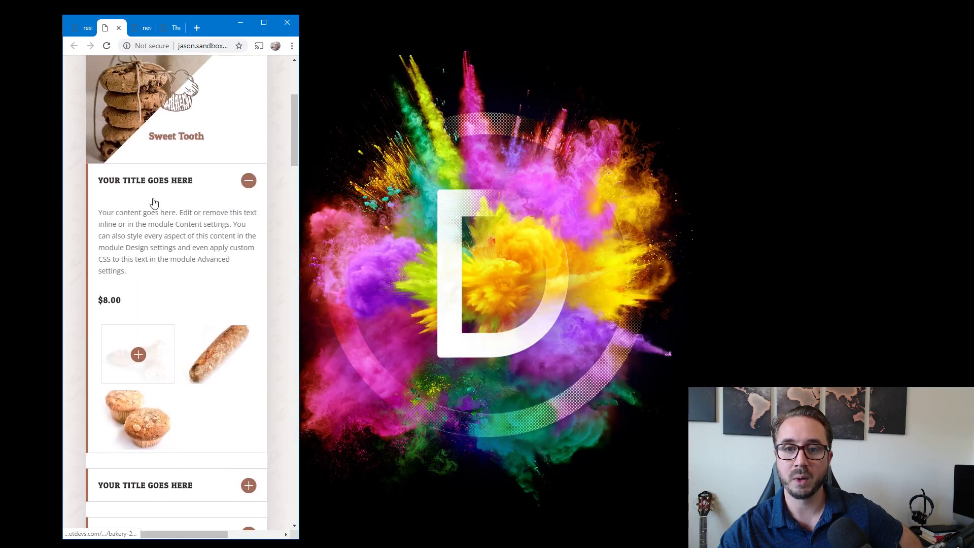
Expand and collapse the first two toggles to compare their galleries at phone width, and widen the browser window again.
{"action": "left_click", "coordinate": [249, 181]}
{"action": "left_click", "coordinate": [249, 230]}
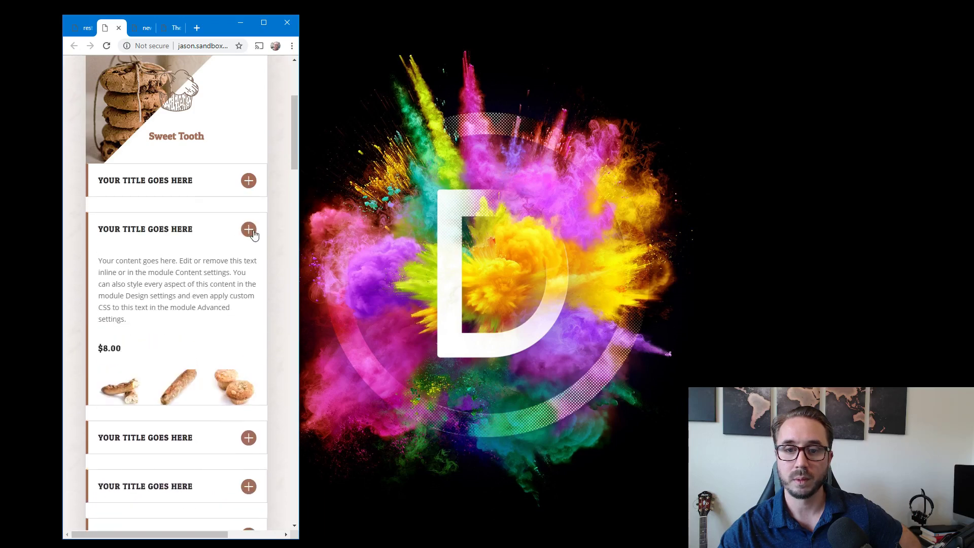
{"action": "left_click", "coordinate": [249, 228]}
{"action": "left_click", "coordinate": [248, 181]}
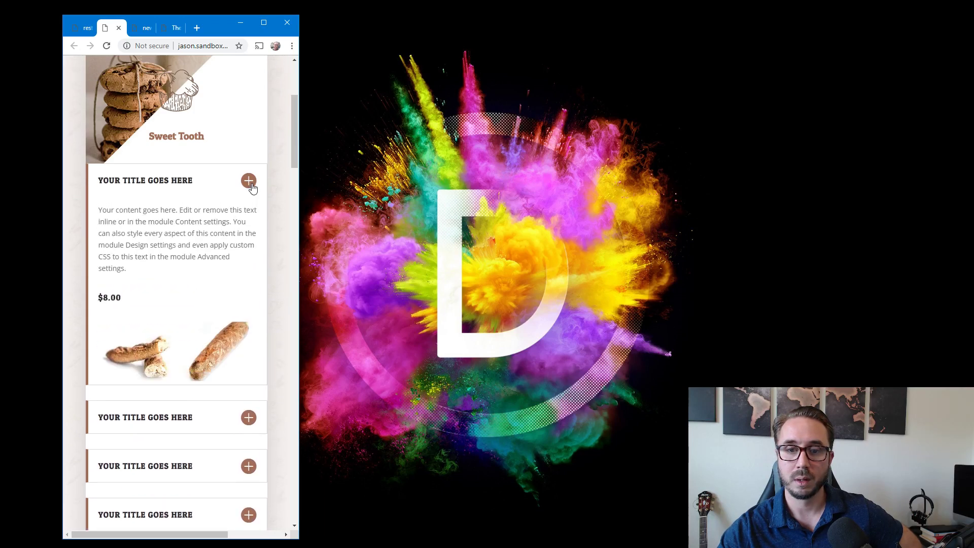
{"action": "left_click", "coordinate": [248, 181]}
{"action": "left_click_drag", "start_coordinate": [301, 193], "coordinate": [844, 201]}
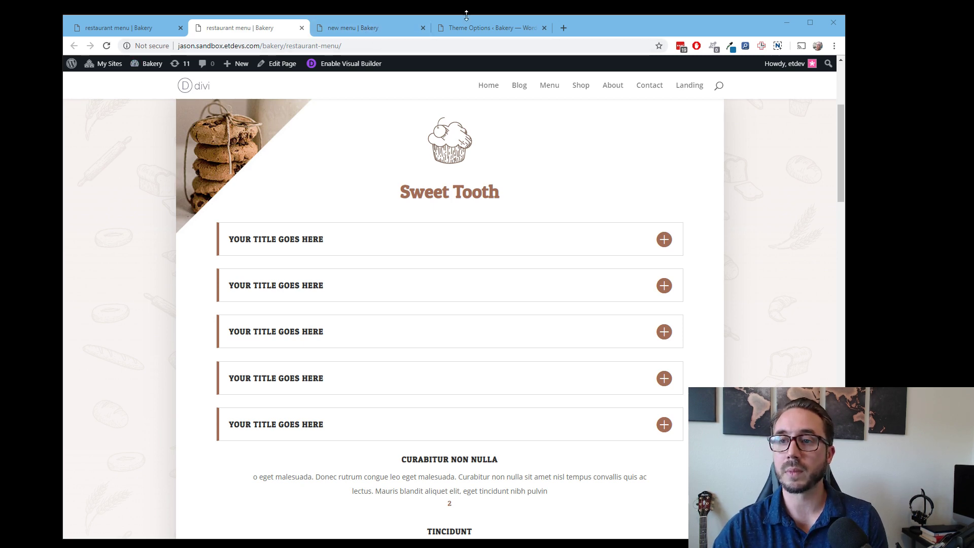
Load the Elegant Themes site in place of the Theme Options page and go to its blog.
{"action": "left_click", "coordinate": [563, 28]}
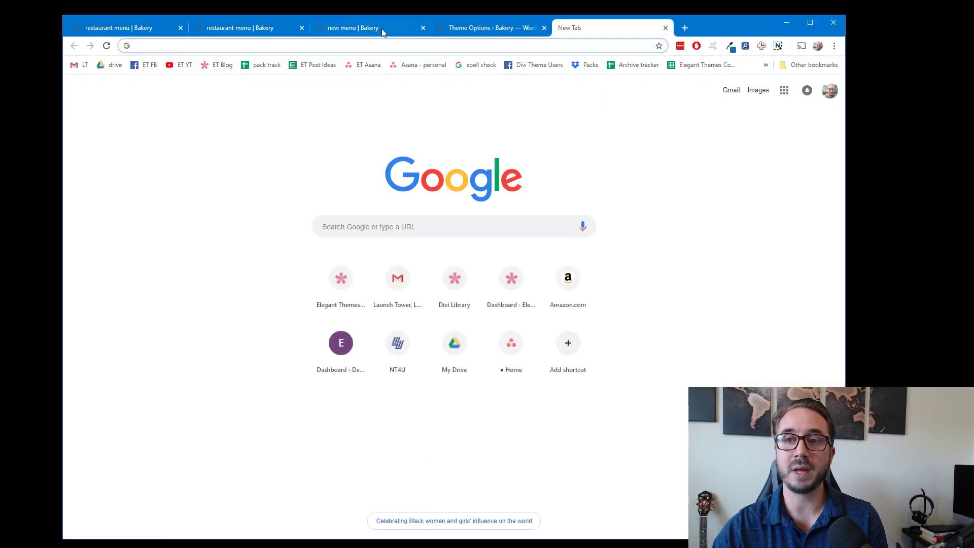
{"action": "left_click", "coordinate": [381, 29]}
{"action": "left_click", "coordinate": [469, 28]}
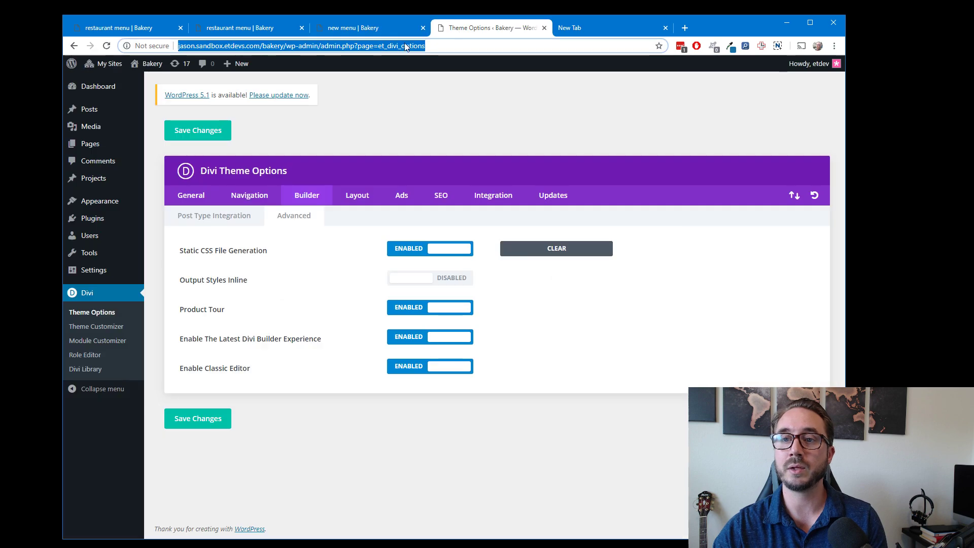
{"action": "left_click", "coordinate": [406, 46]}
{"action": "type", "text": "ele"}
{"action": "key", "text": "Return"}
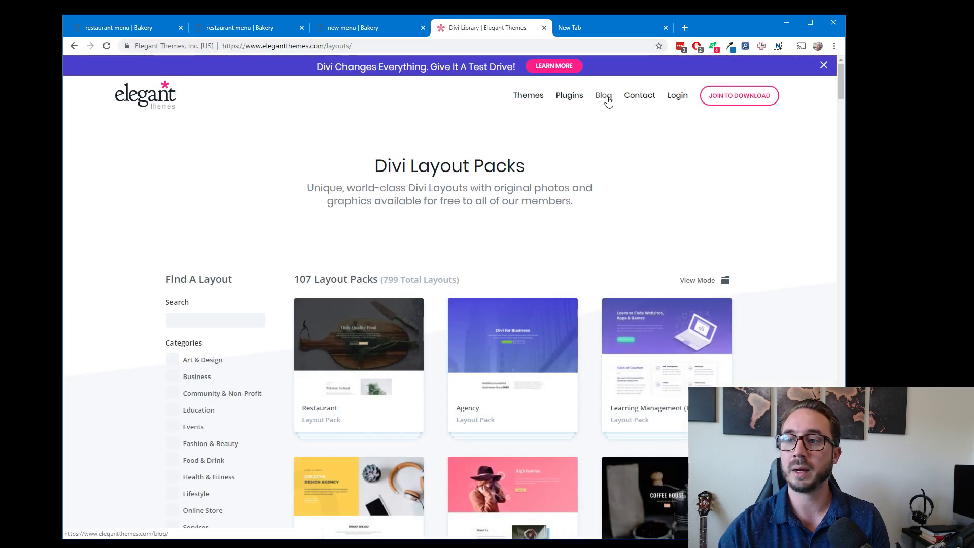
{"action": "left_click", "coordinate": [604, 96]}
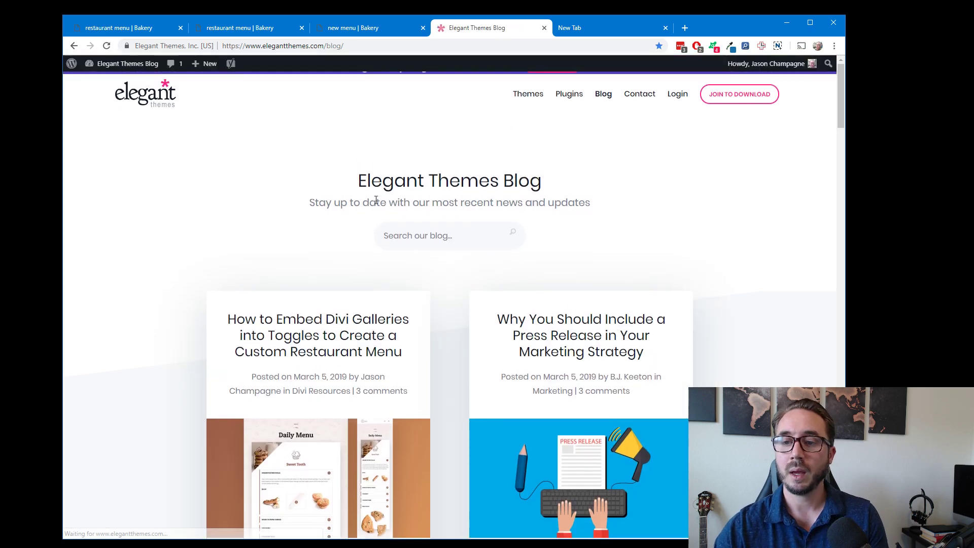
Search the Elegant Themes blog for "new divi experience" and look through the resulting posts.
{"action": "left_click", "coordinate": [420, 229]}
{"action": "type", "text": "lat"}
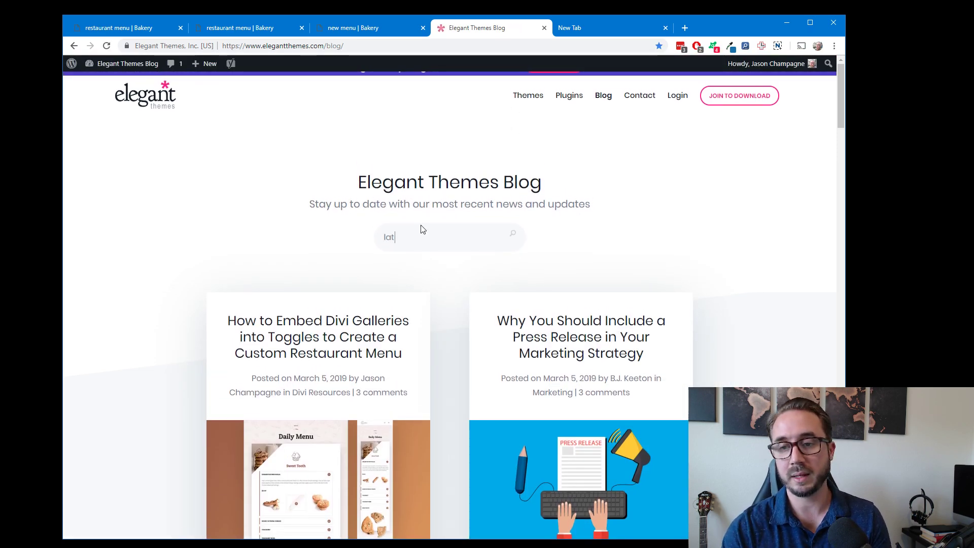
{"action": "key", "text": "BackSpace"}
{"action": "key", "text": "BackSpace"}
{"action": "key", "text": "BackSpace"}
{"action": "type", "text": "new divi exper"}
{"action": "key", "text": "Return"}
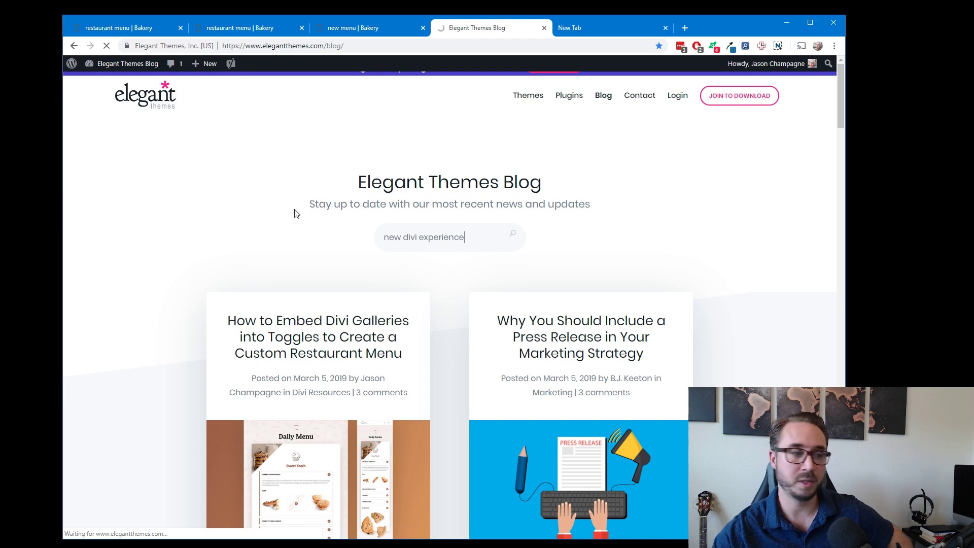
{"action": "scroll", "coordinate": [294, 211], "scroll_direction": "down", "scroll_amount": 3}
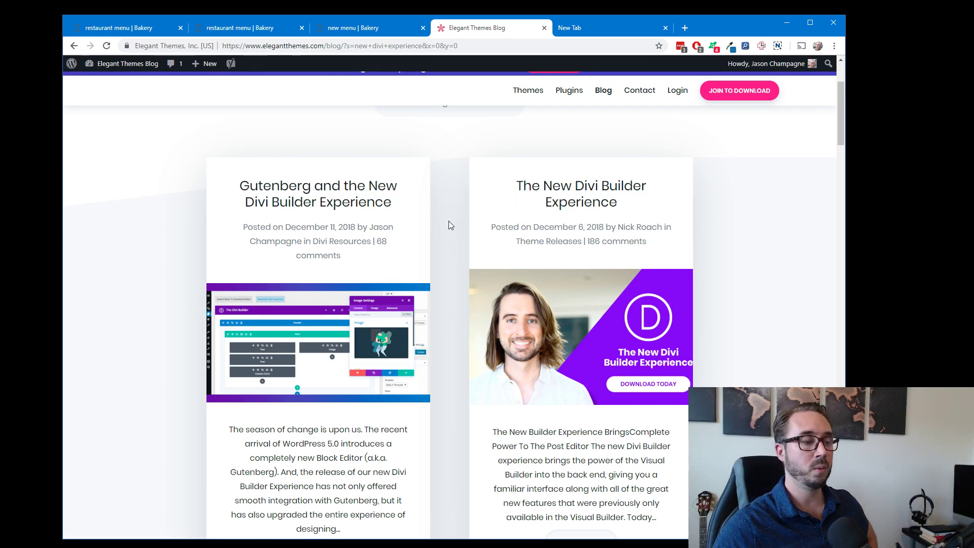
{"action": "scroll", "coordinate": [326, 196], "scroll_direction": "down", "scroll_amount": 6}
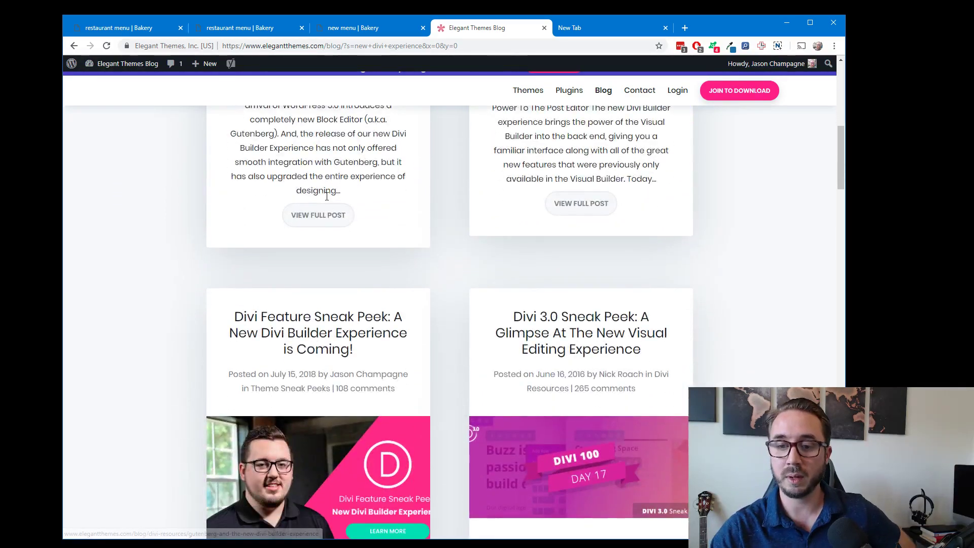
{"action": "scroll", "coordinate": [327, 197], "scroll_direction": "up", "scroll_amount": 7}
{"action": "scroll", "coordinate": [327, 196], "scroll_direction": "up", "scroll_amount": 3}
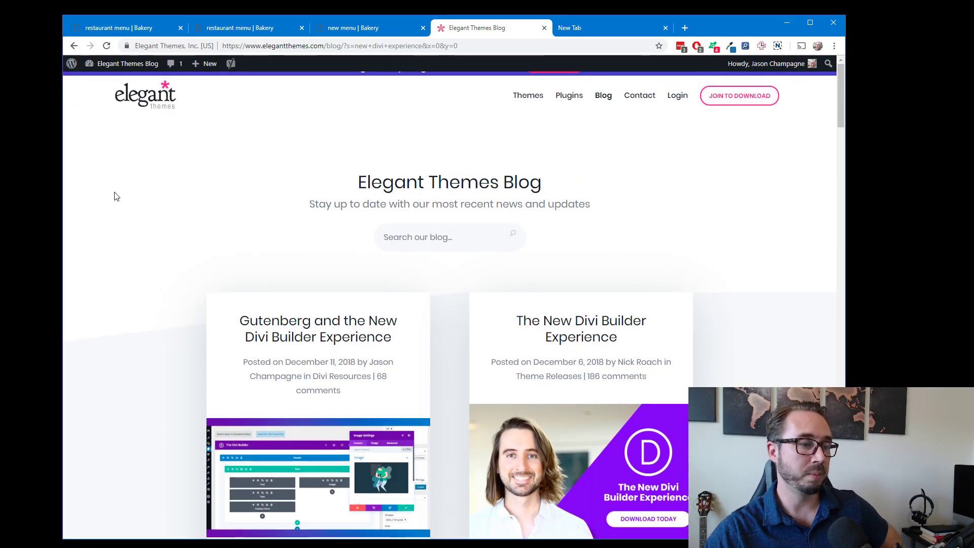